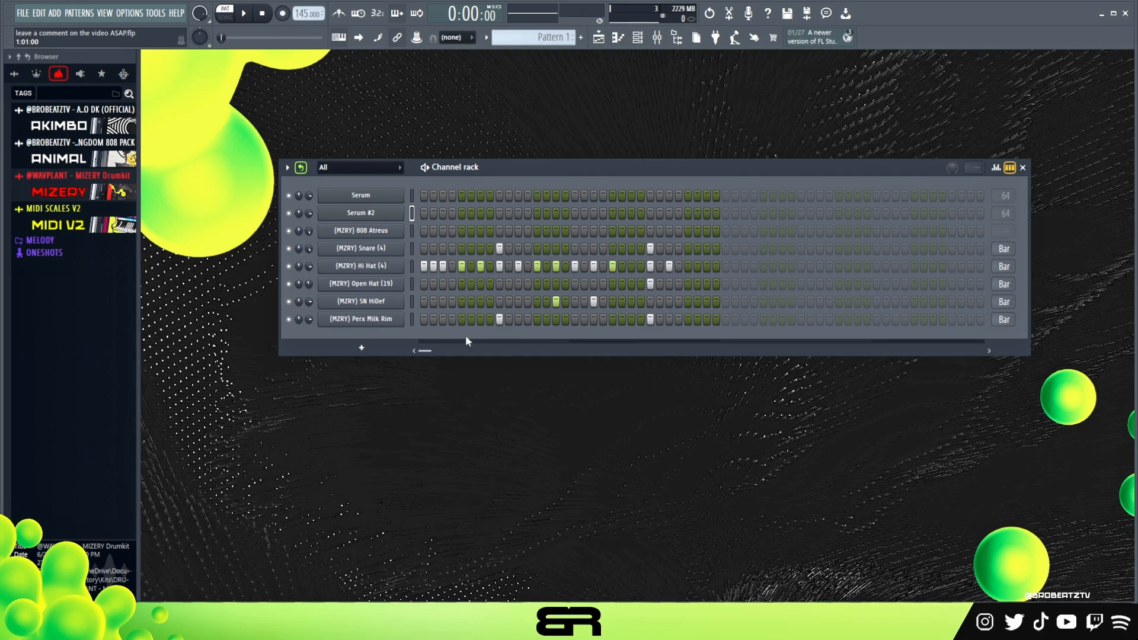
- Play the current pattern briefly to hear the existing drum arrangement, and stop it
left_click_drag(564, 171, 510, 176)
key("space")
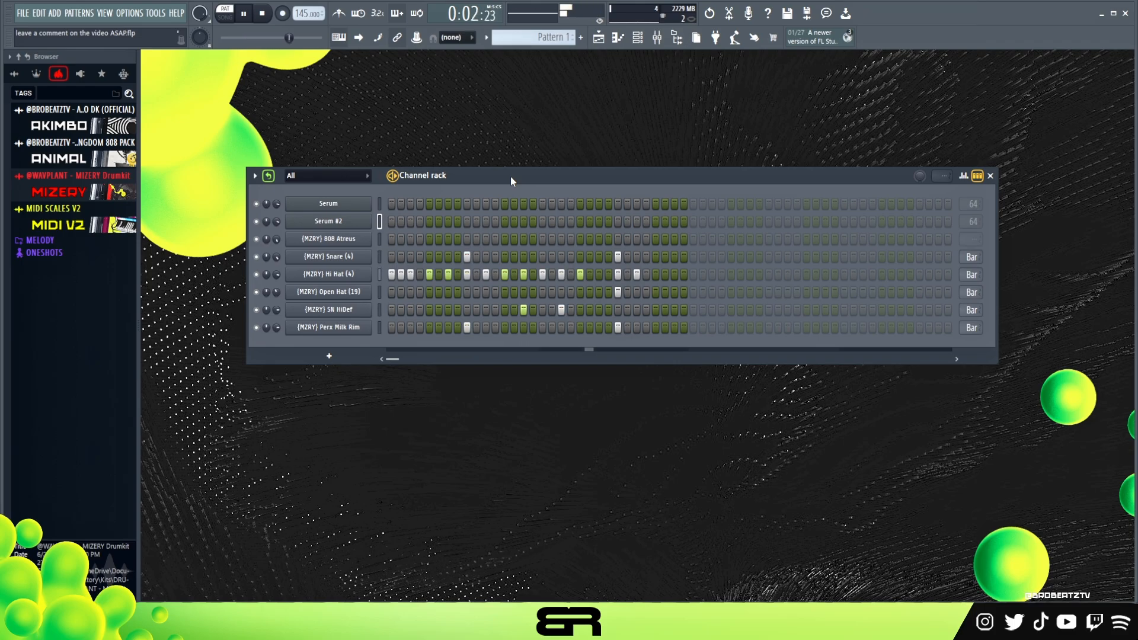
key("space")
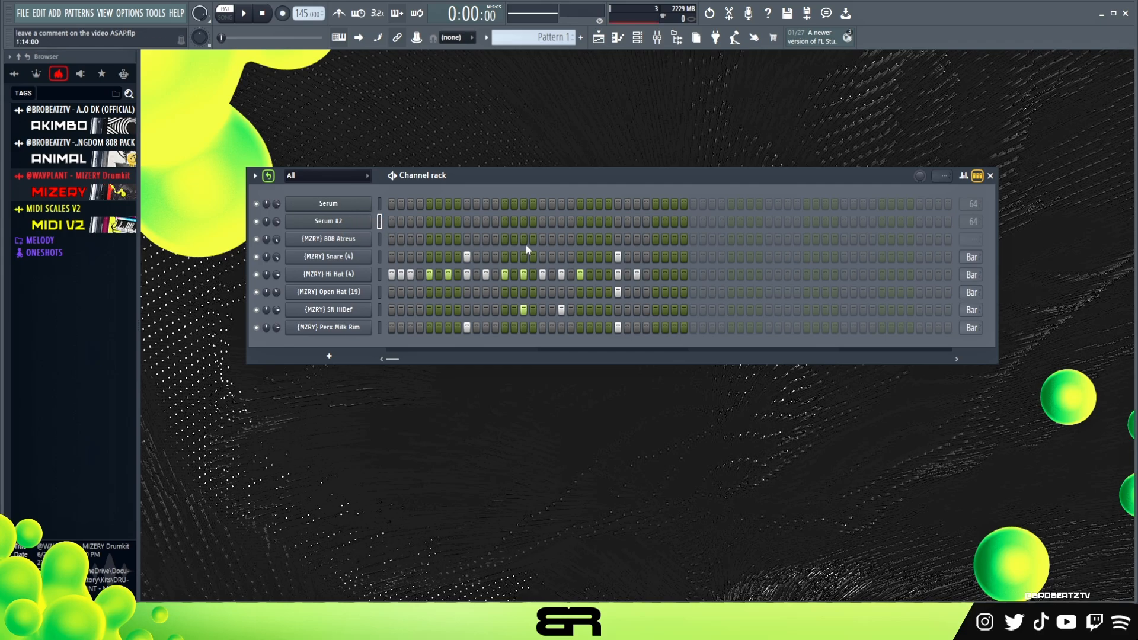
- Open the mixer and bring up the Fruity Reeverb 2 settings of the PRIMARY track
left_click(657, 41)
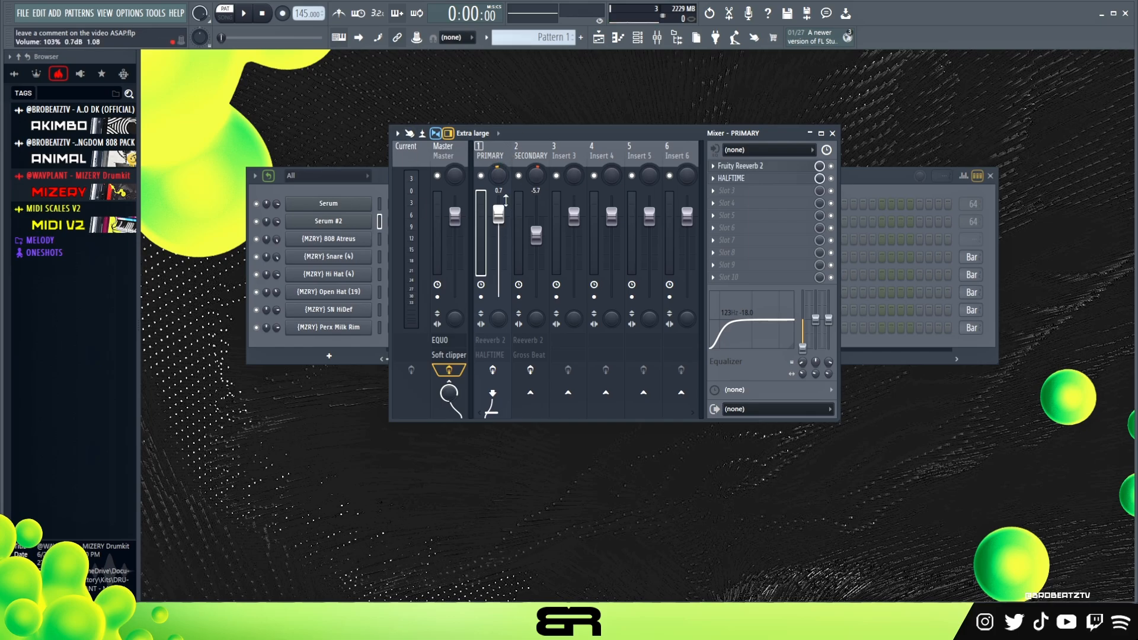
right_click(499, 160)
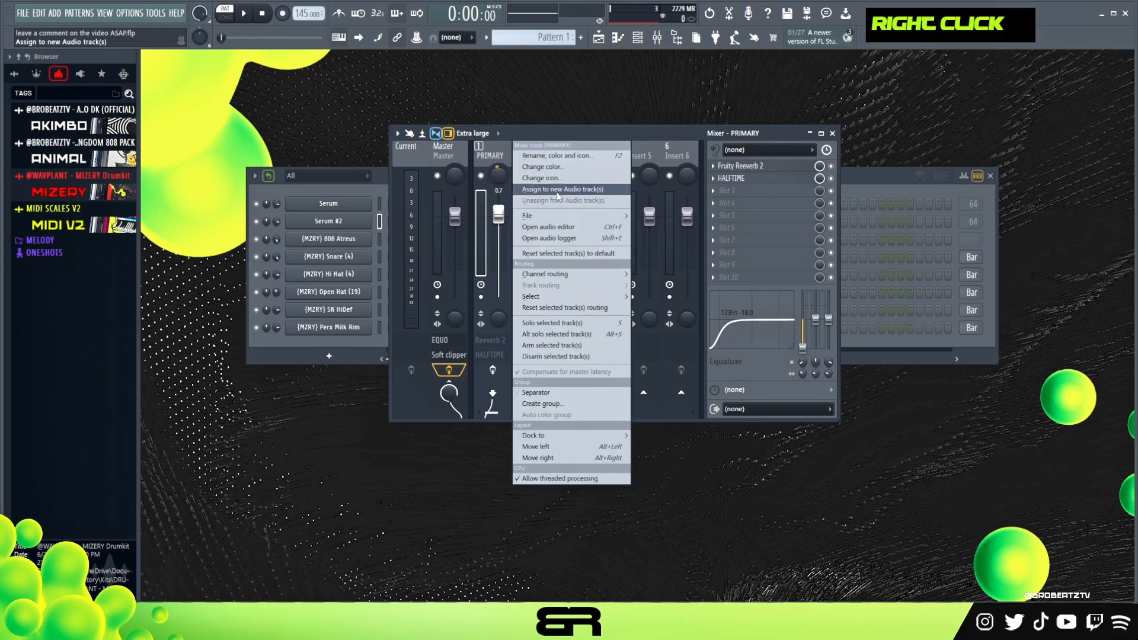
key("Escape")
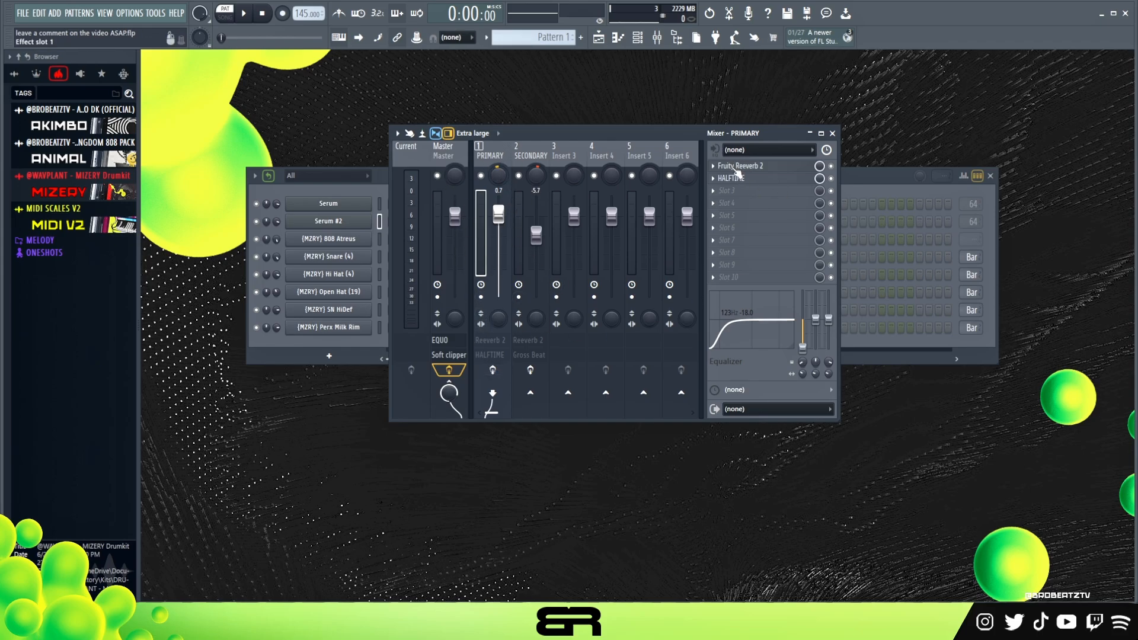
left_click(741, 168)
left_click_drag(634, 232, 584, 171)
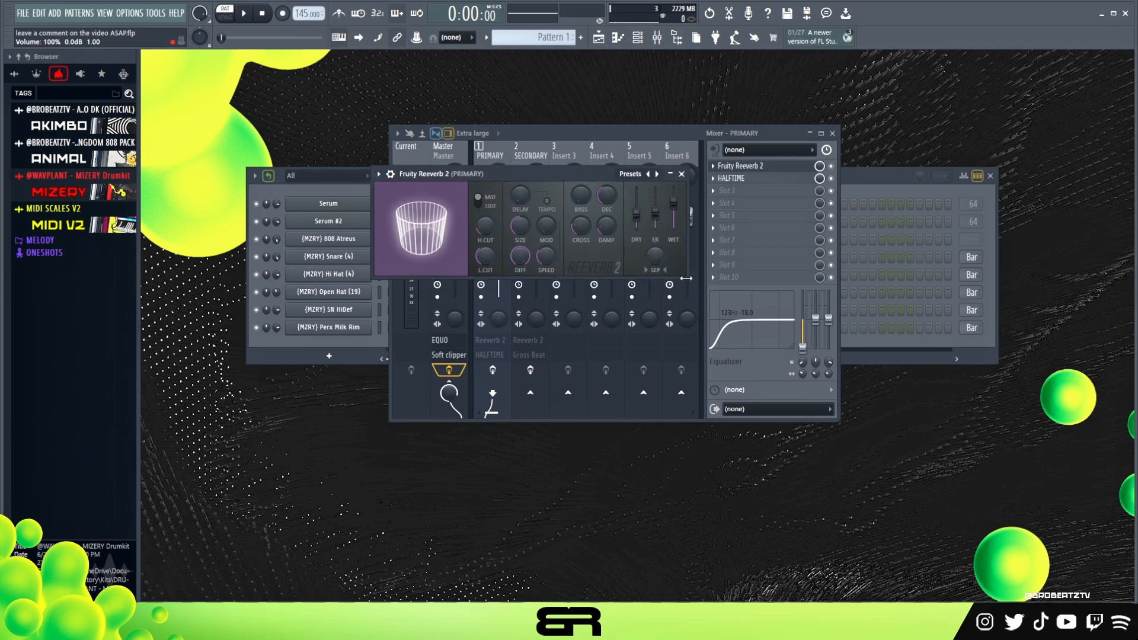
mouse_move(687, 273)
left_mouse_down()
mouse_move(638, 237)
mouse_move(702, 298)
mouse_move(702, 280)
left_mouse_up()
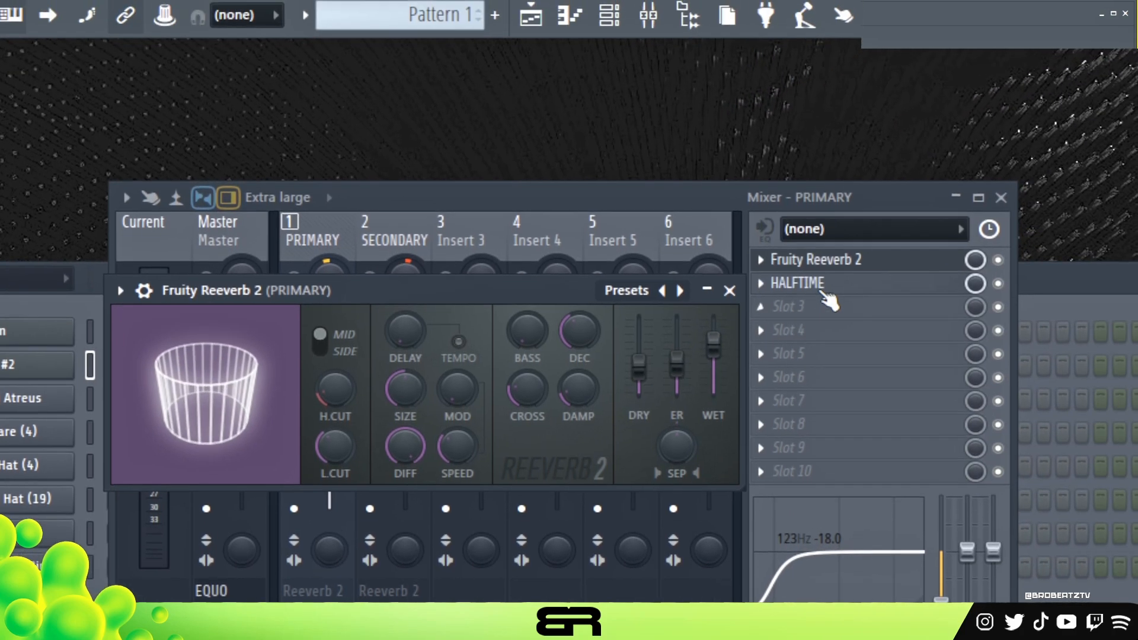
- Open the HALFTIME effect on the PRIMARY track and examine its ShaperBox 3 settings
left_click(822, 290)
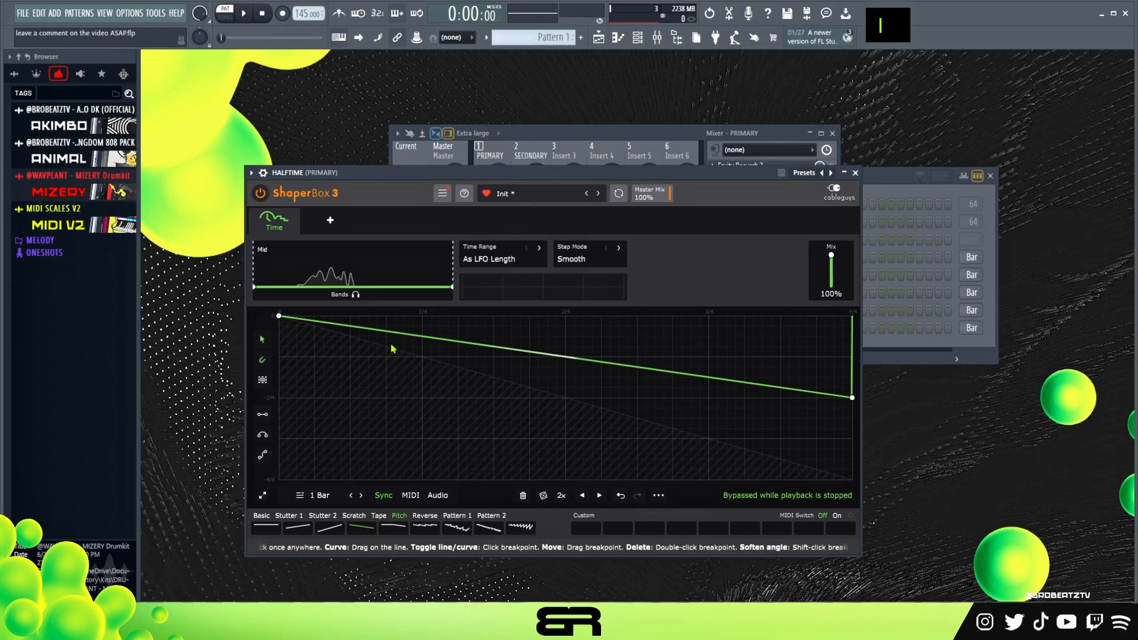
left_click_drag(443, 172, 464, 158)
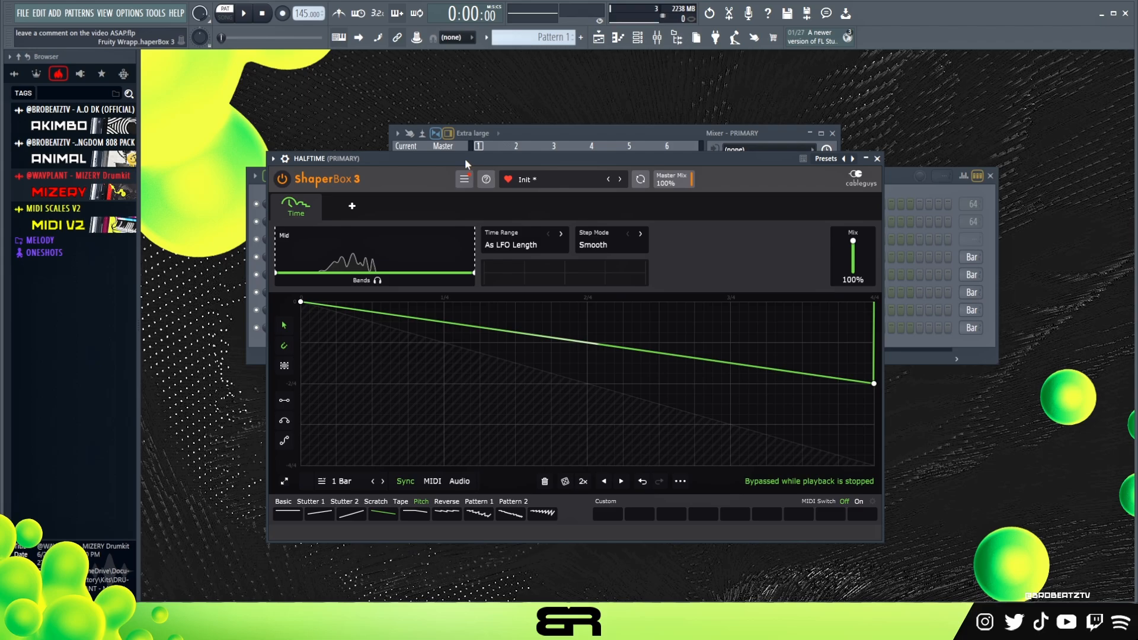
left_click_drag(465, 158, 526, 157)
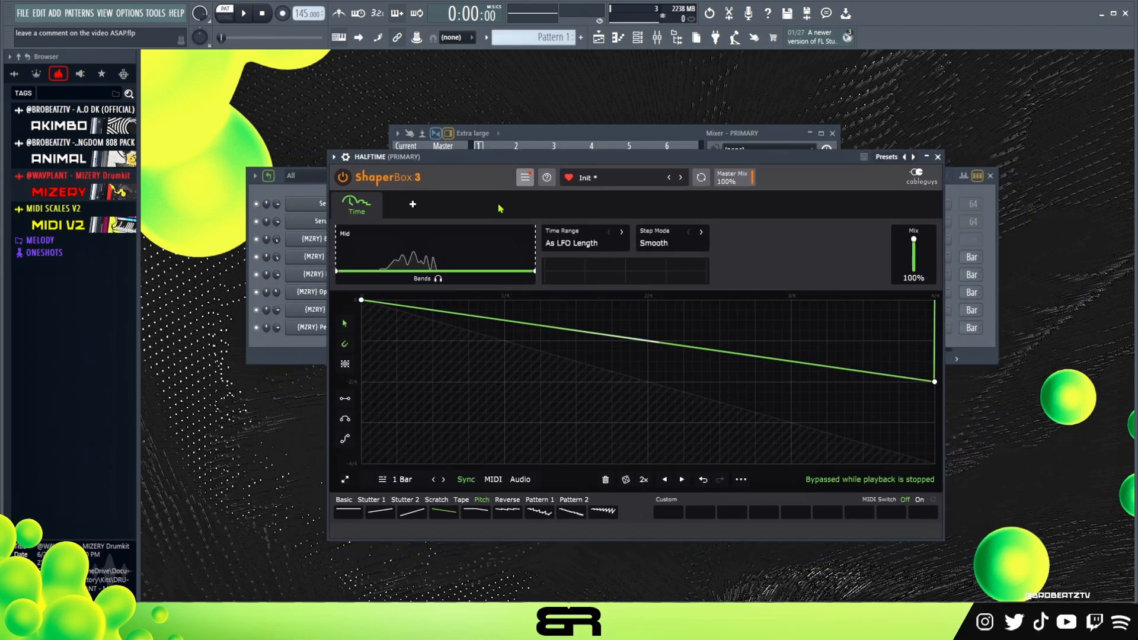
- Return to the mixer, recheck the PRIMARY track's reverb settings and close the reverb
left_click(675, 130)
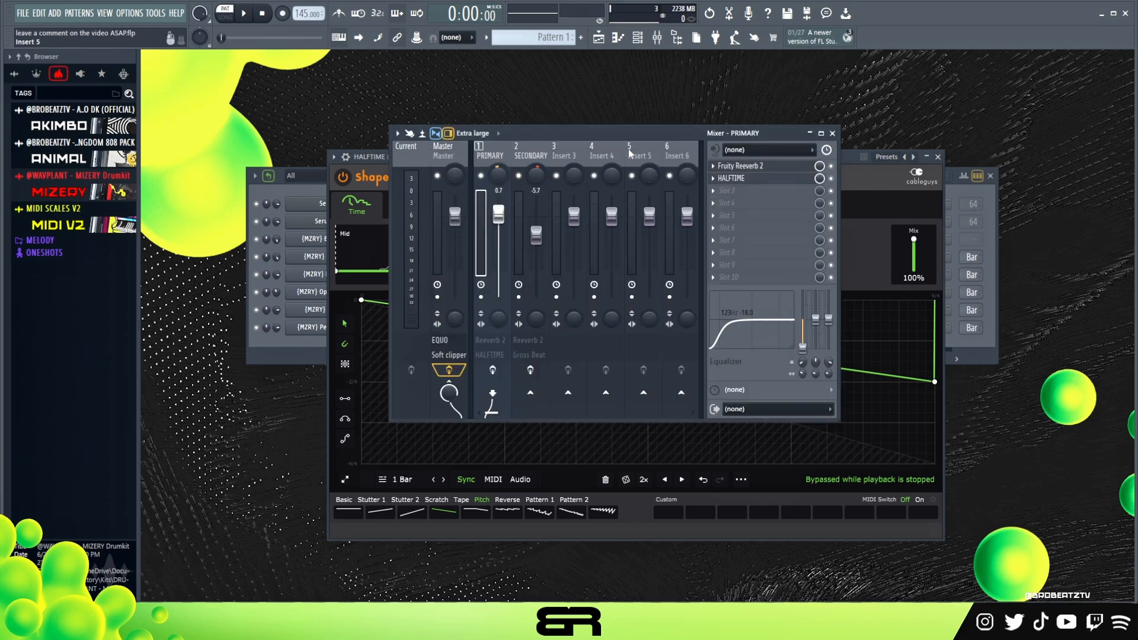
double_click(757, 168)
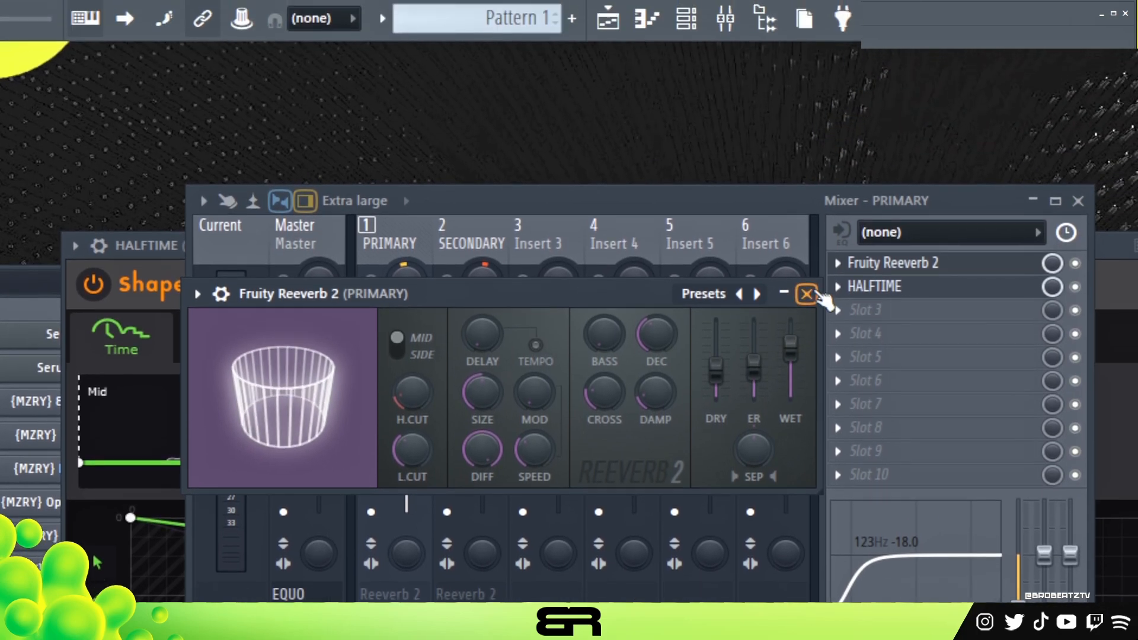
left_click(891, 167)
- Select the SECONDARY mixer track, examine its Fruity Reeverb 2 settings and close the reverb
left_click(461, 270)
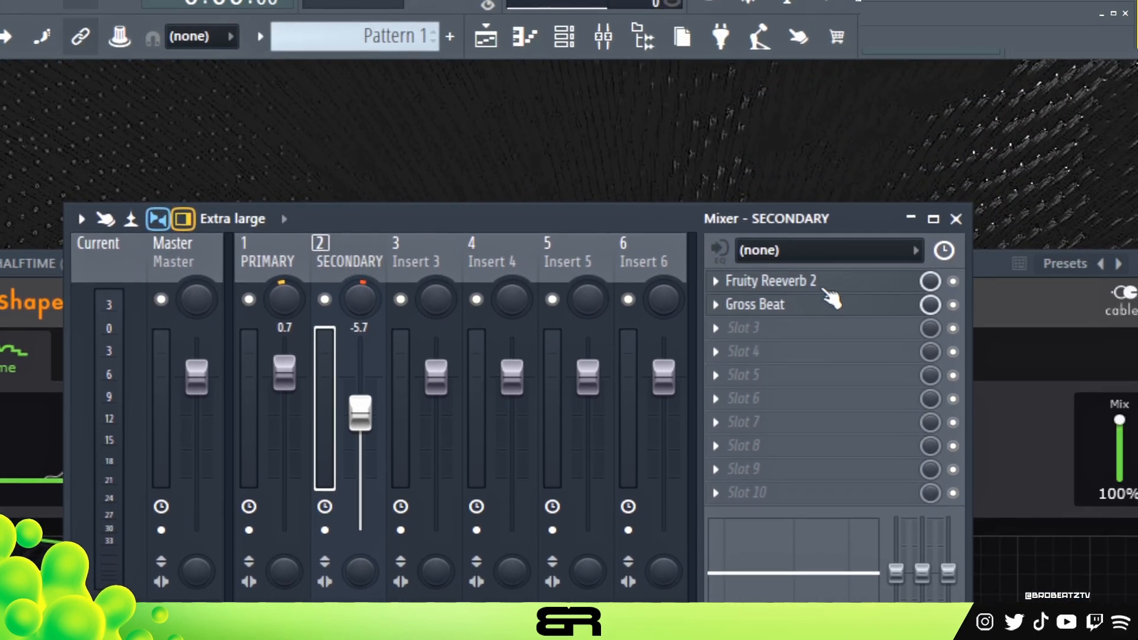
left_click(824, 286)
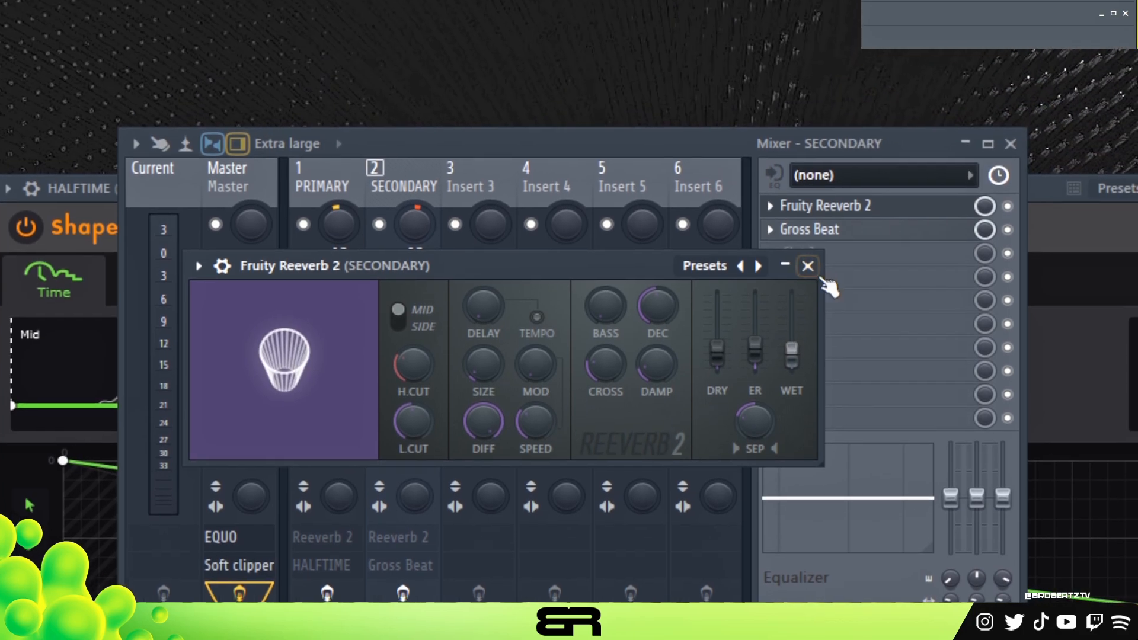
left_click(829, 146)
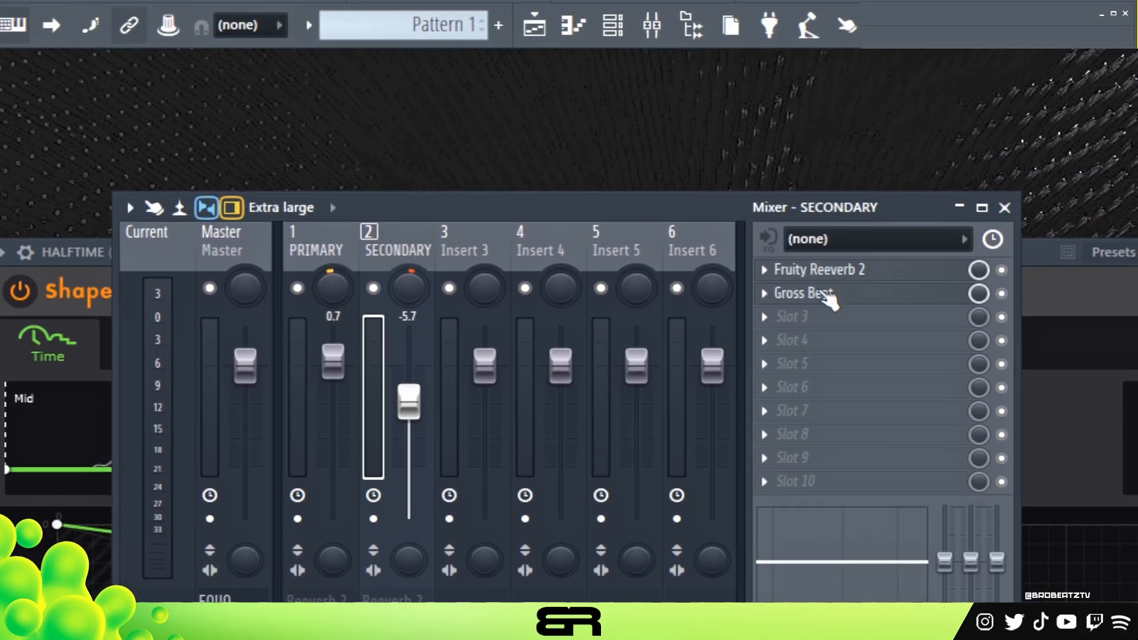
- Examine Gross Beat on the SECONDARY track with its Reverse time and Empty volume presets, and close the open effect windows
left_click(860, 113)
left_click_drag(516, 160, 636, 103)
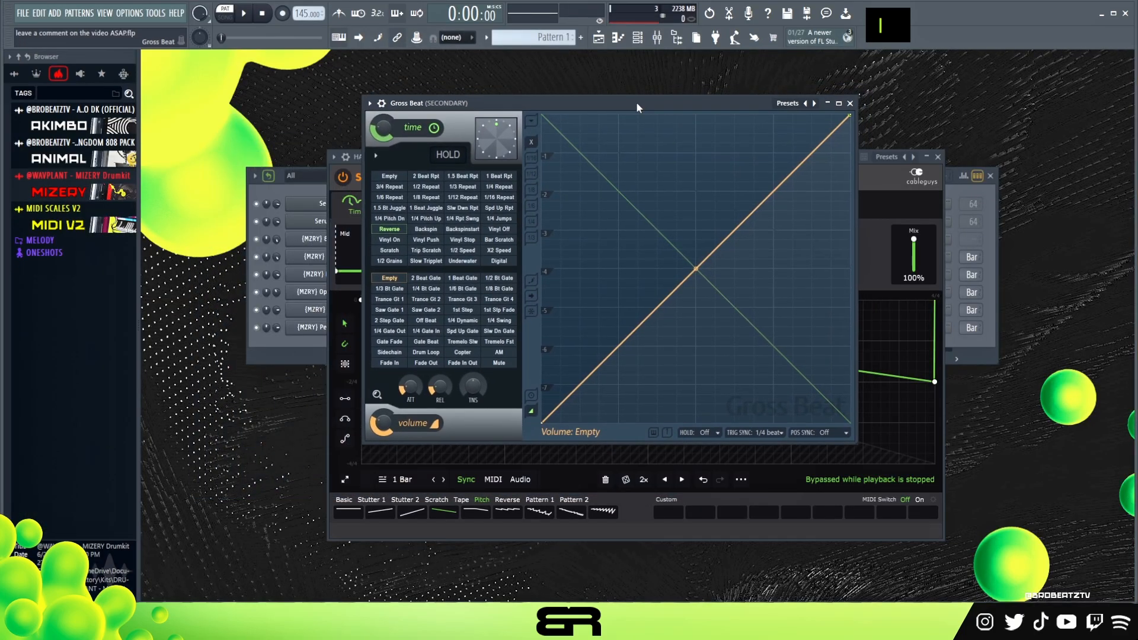
left_click(391, 231)
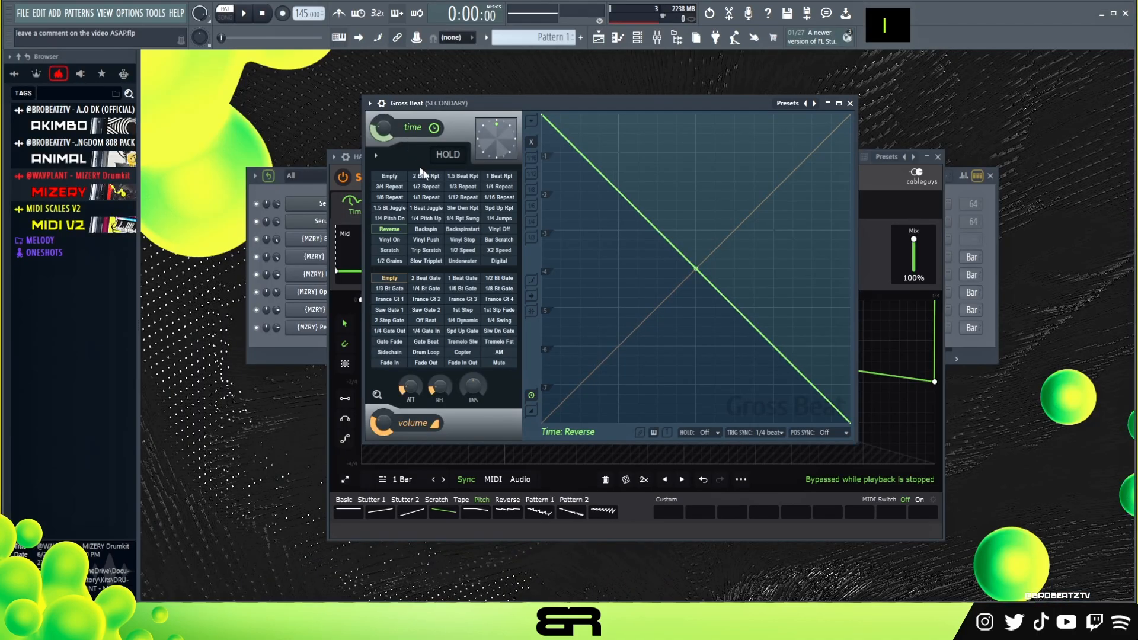
left_click(389, 278)
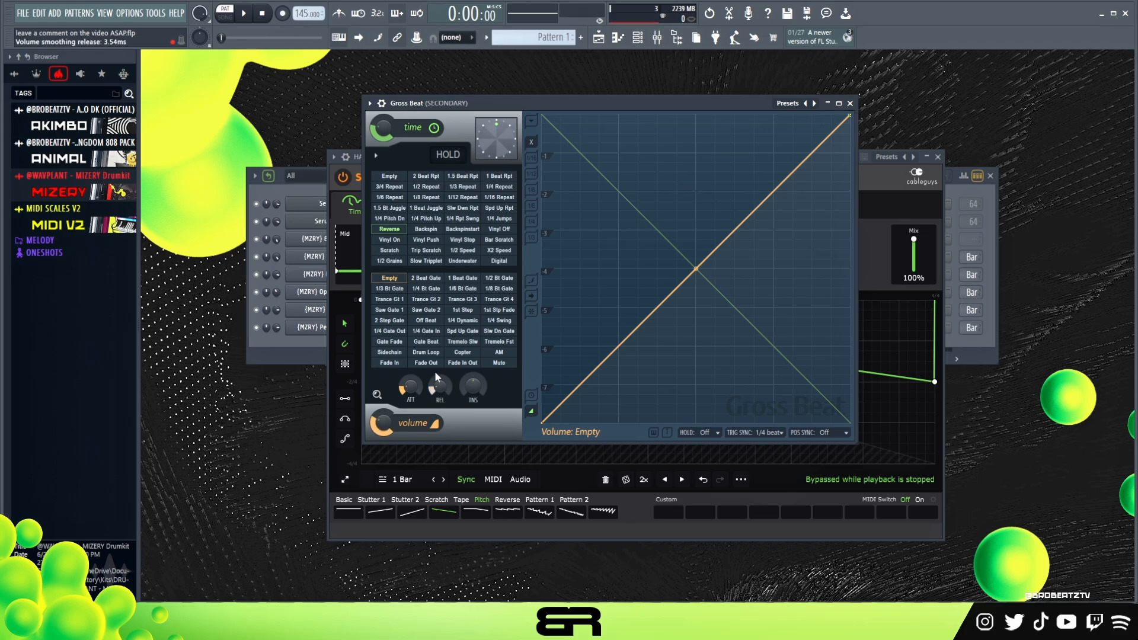
left_click(850, 104)
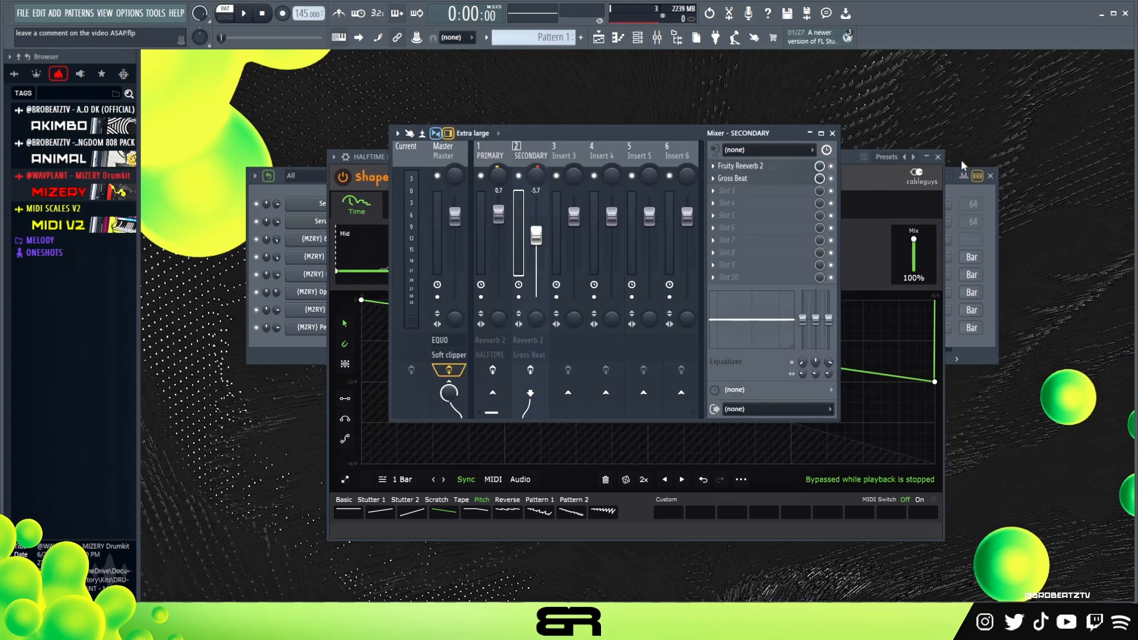
left_click(938, 157)
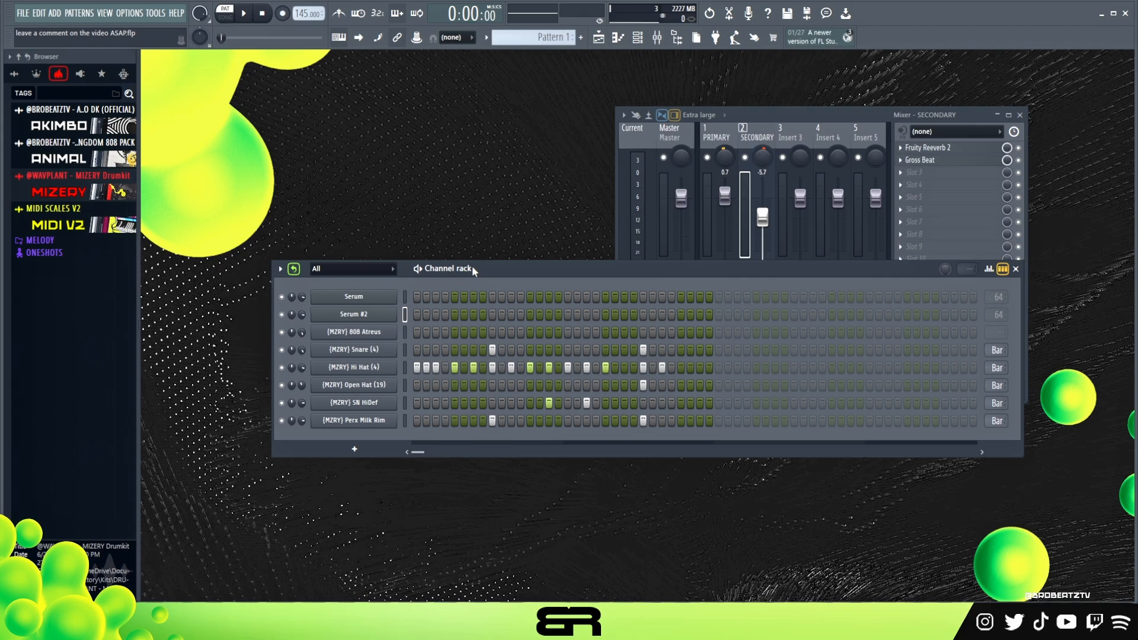
- Open the first Serum channel with the BELL - MoneyTones (Bare) preset and audition it with a few notes
left_click(382, 296)
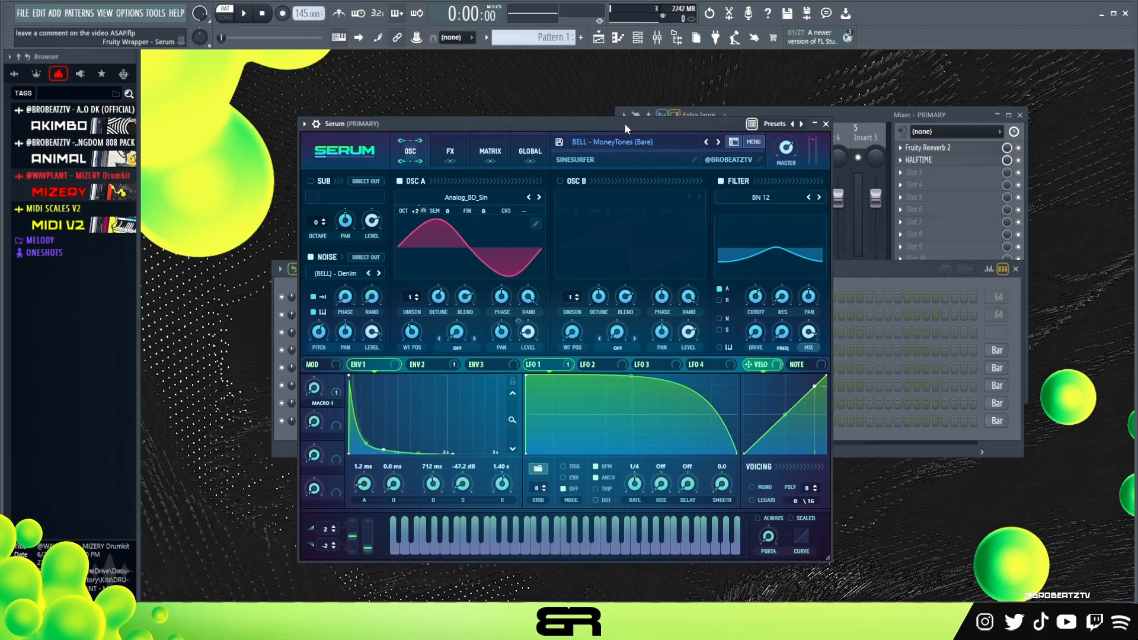
left_click_drag(626, 126, 665, 113)
key("r")
key("d")
key("g")
key("r")
key("g")
- Open the Serum #2 channel with the CH - Norm preset, audition a few notes and close the synth
left_click(322, 318)
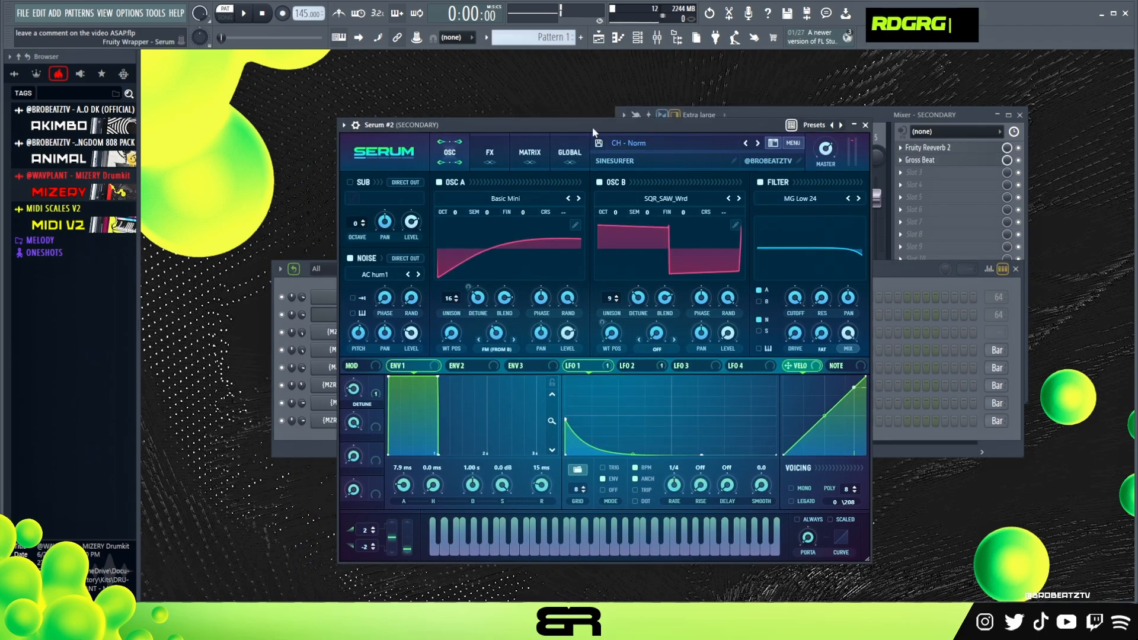
left_click_drag(591, 126, 637, 111)
key("d")
key("f")
key("g")
key("d")
key("g")
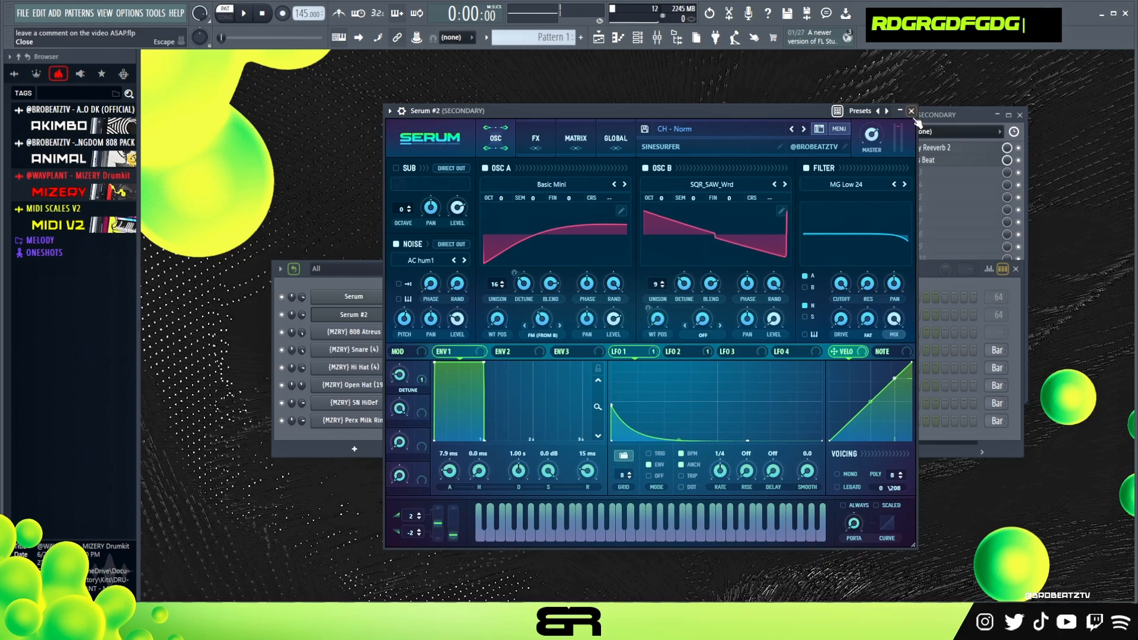
left_click(911, 111)
- Reposition the channel rack and open the piano roll of the first Serum channel
left_click_drag(494, 275, 495, 198)
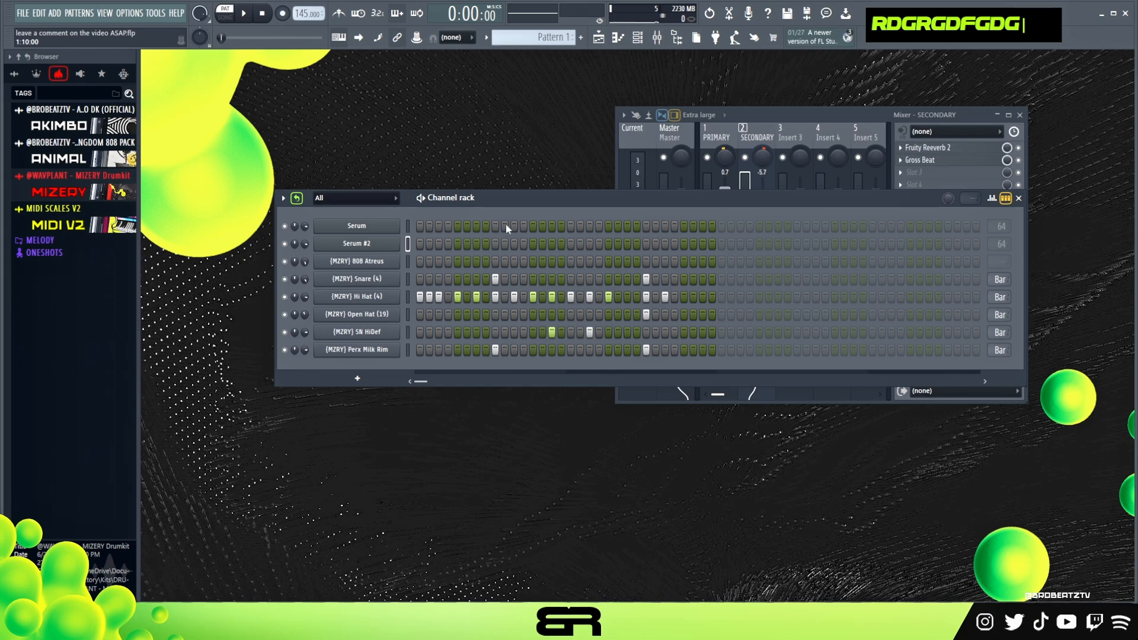
left_click_drag(757, 197, 713, 392)
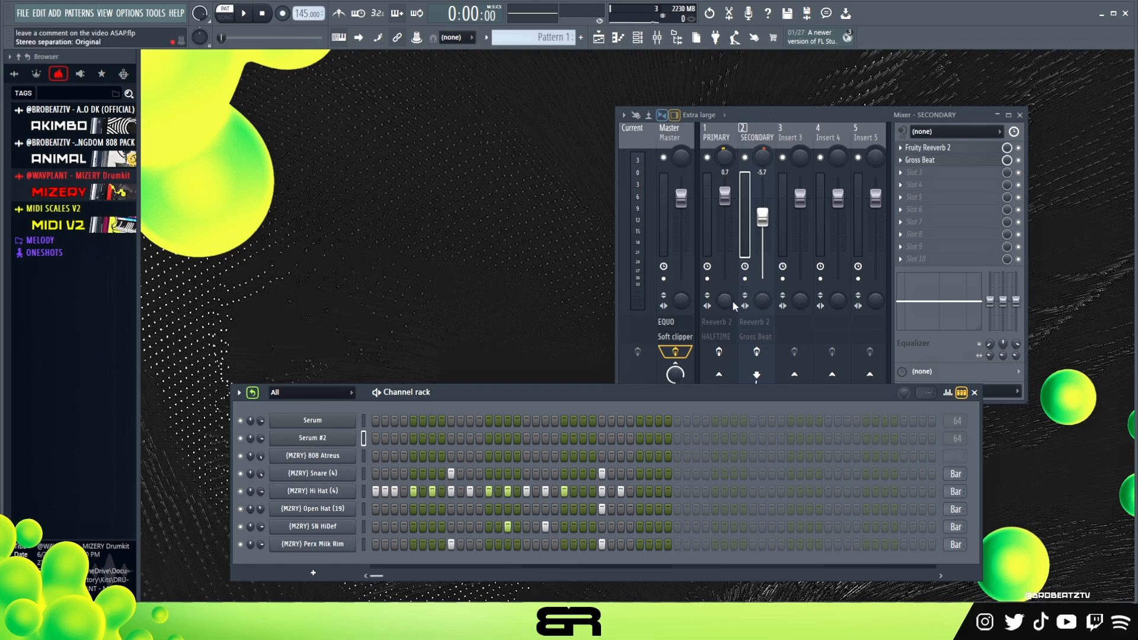
left_click_drag(696, 390, 689, 191)
right_click(347, 221)
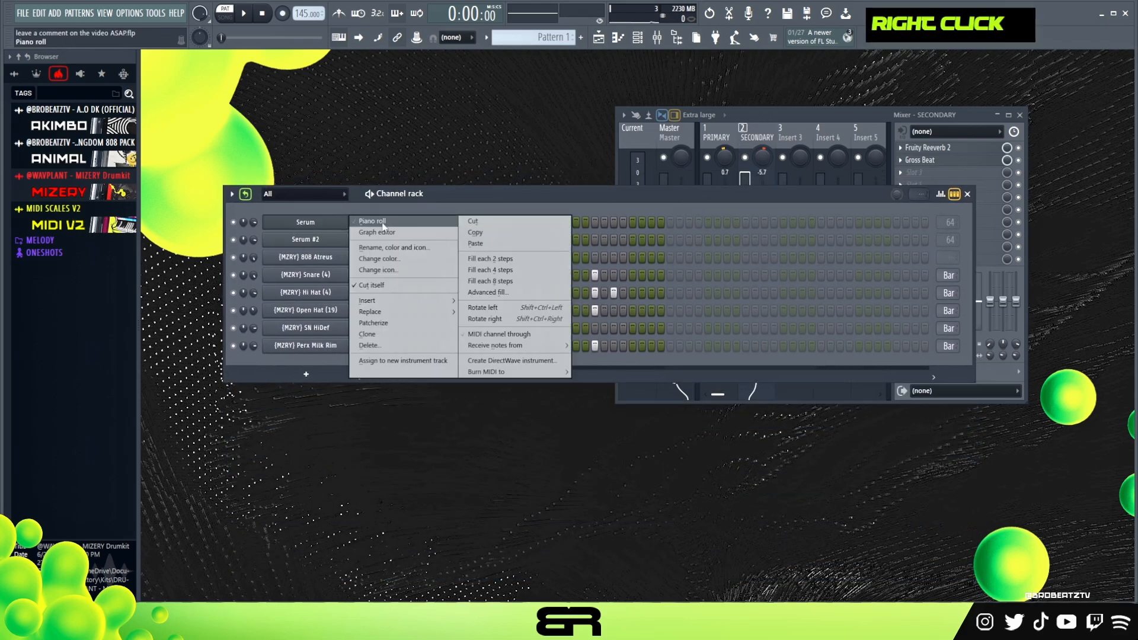
left_click(394, 223)
- Place three consecutive descending notes, C#5, A4 and F#4, starting at bar 1
left_click(219, 398)
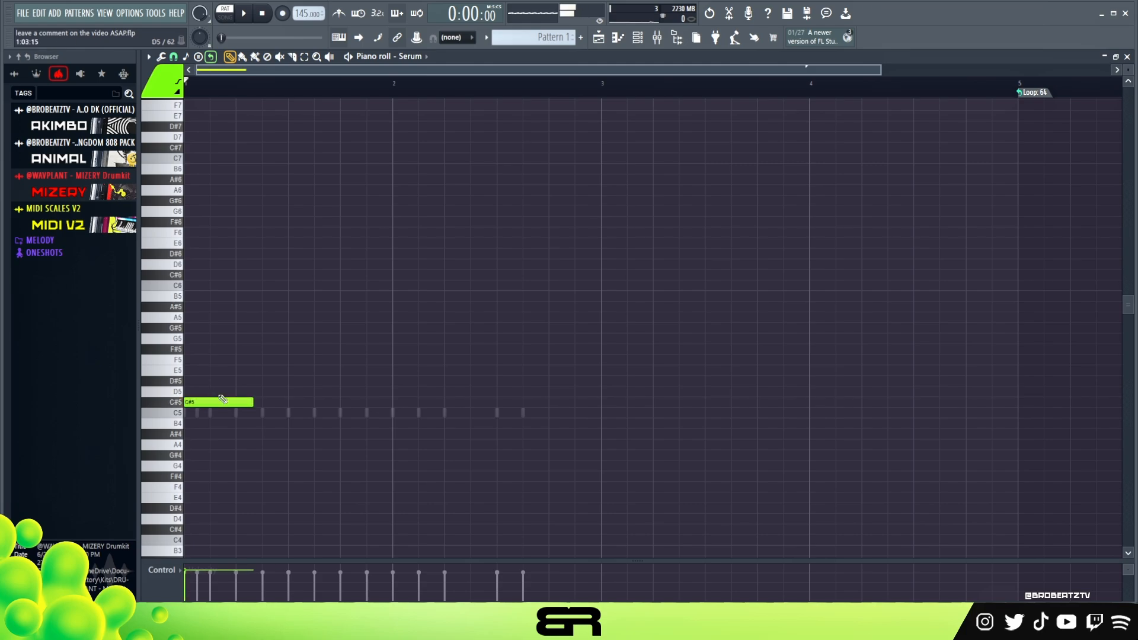
left_click(238, 404, "ctrl")
left_click_drag(219, 402, 509, 476, "shift")
right_click(217, 432, "alt")
left_click(209, 445, "ctrl")
left_click(367, 477)
- Make the three notes legato so they join without gaps, and shorten F#4 to end at bar 3
key("ctrl+a")
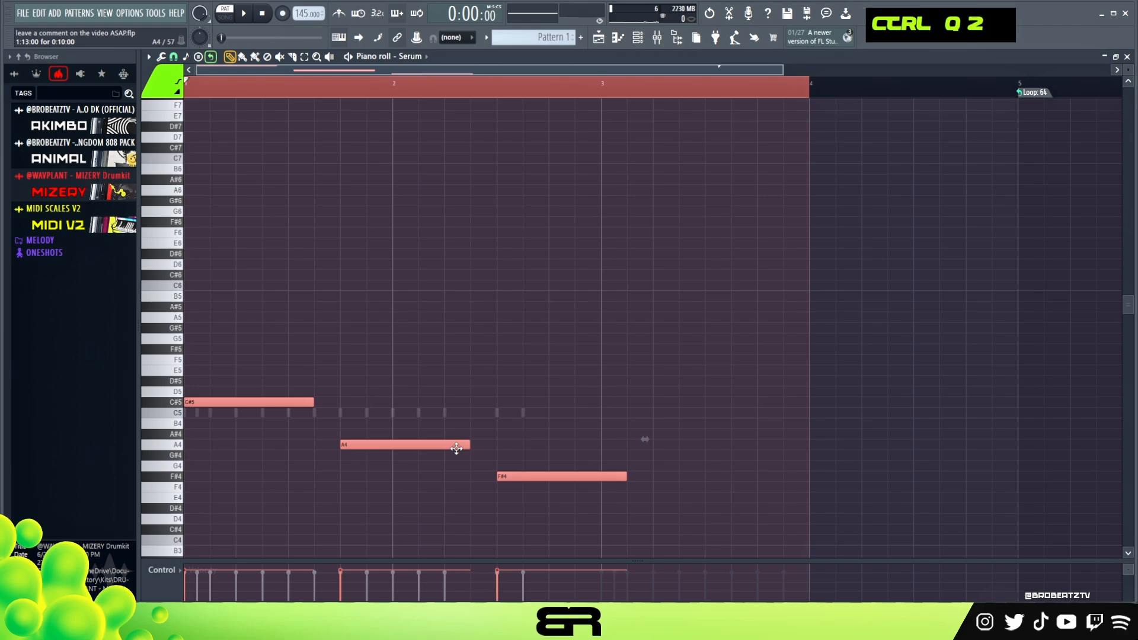
key("ctrl+l")
right_click(821, 484)
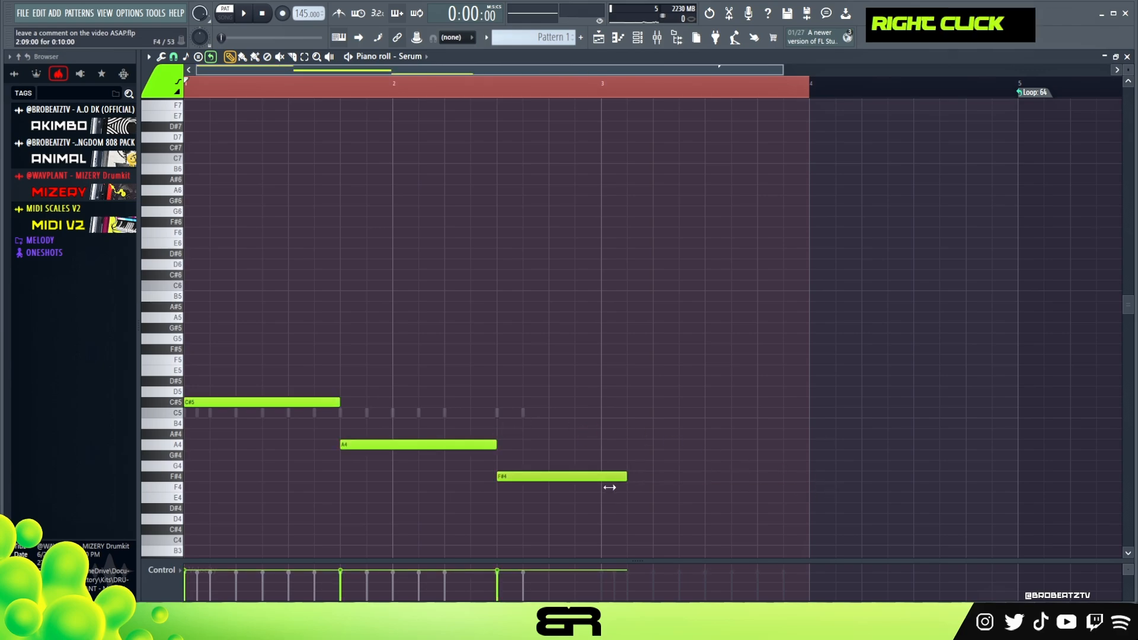
- Duplicate the three notes seven semitones higher, and add a shorter D#5 and B4 inside the first two chords
left_click_drag(613, 495, 172, 363)
left_click(193, 402, "shift")
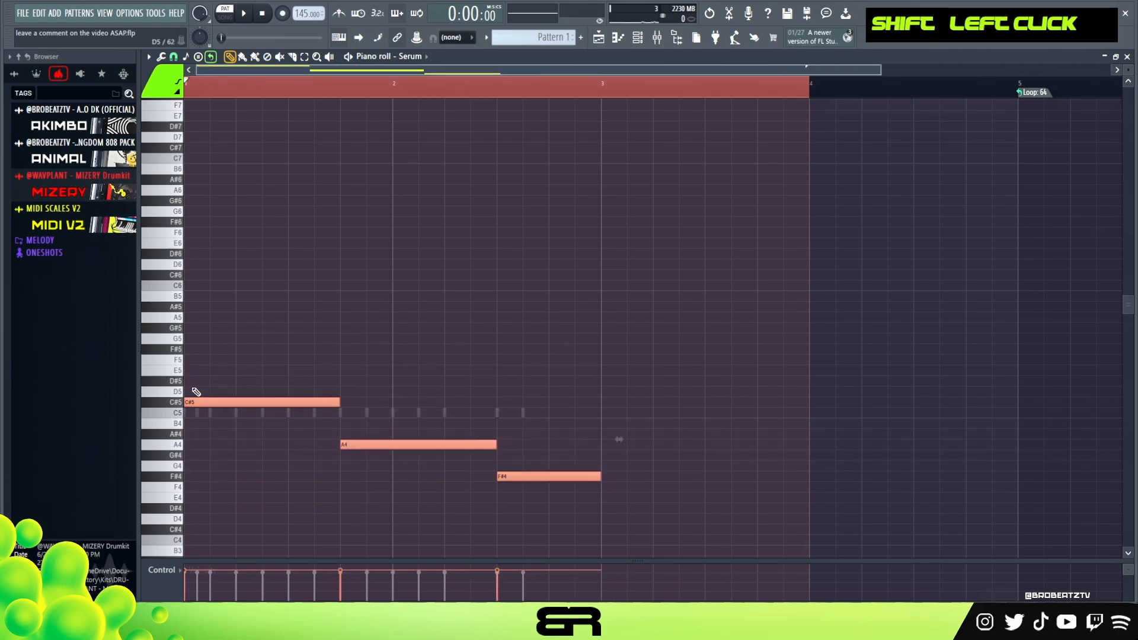
key("shift+Up")
key("shift+Up")
key("shift+Up")
key("shift+Up")
key("shift+Up")
key("shift+Up")
key("shift+Up")
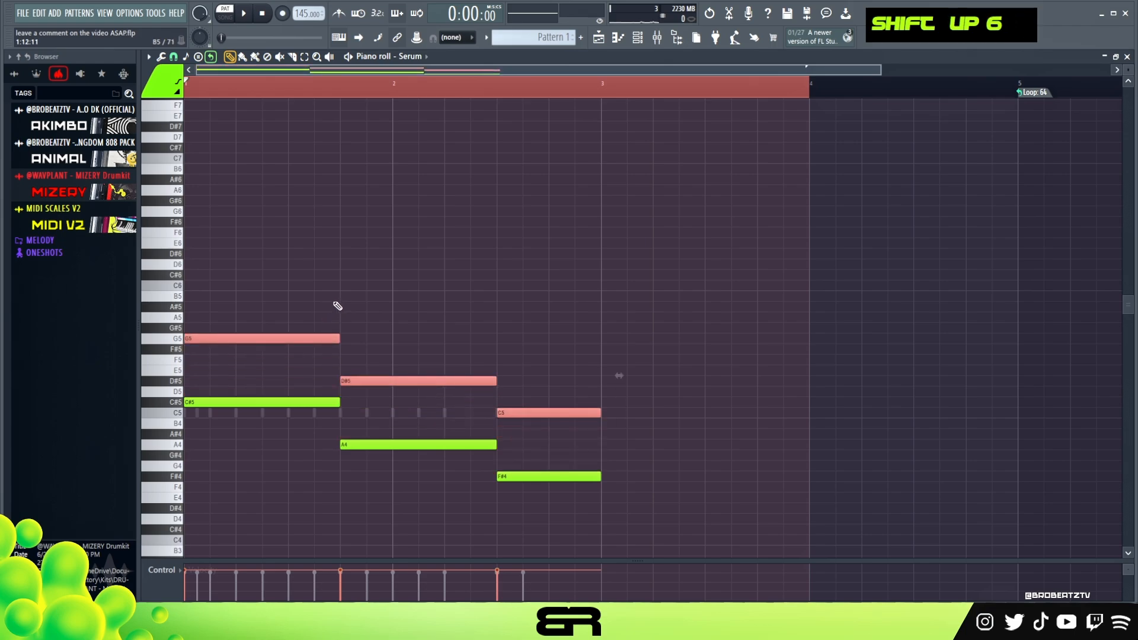
right_click(443, 264)
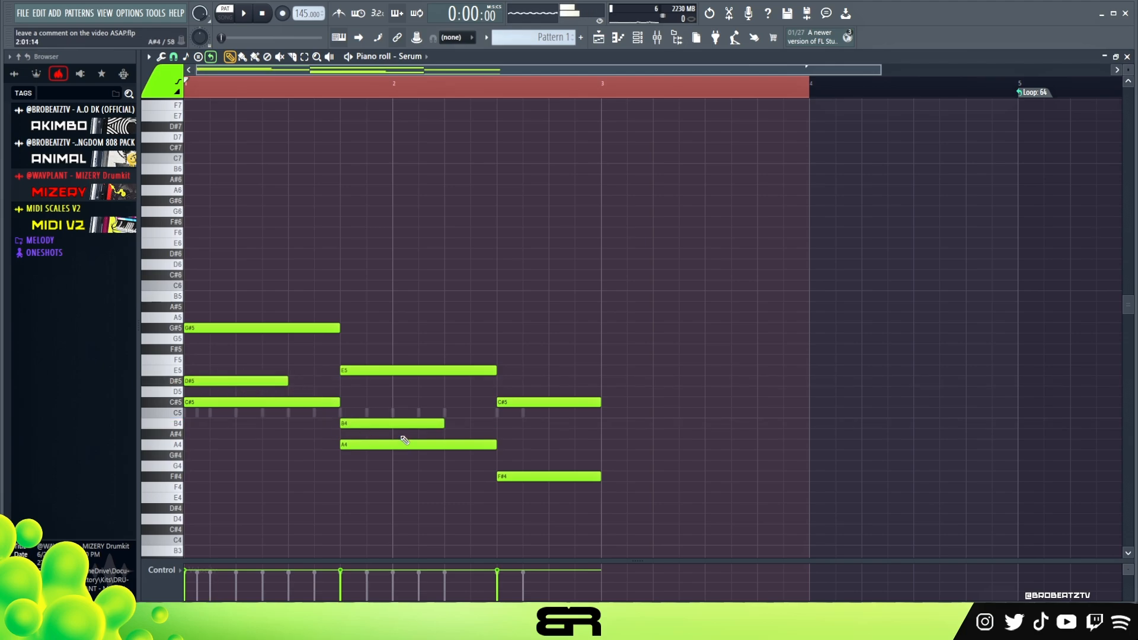
- Copy the D#5 and C#5 notes an octave up as a short D#6 followed by a short C#6 at bar 1
left_click(260, 381, "ctrl")
left_click(269, 379, "shift")
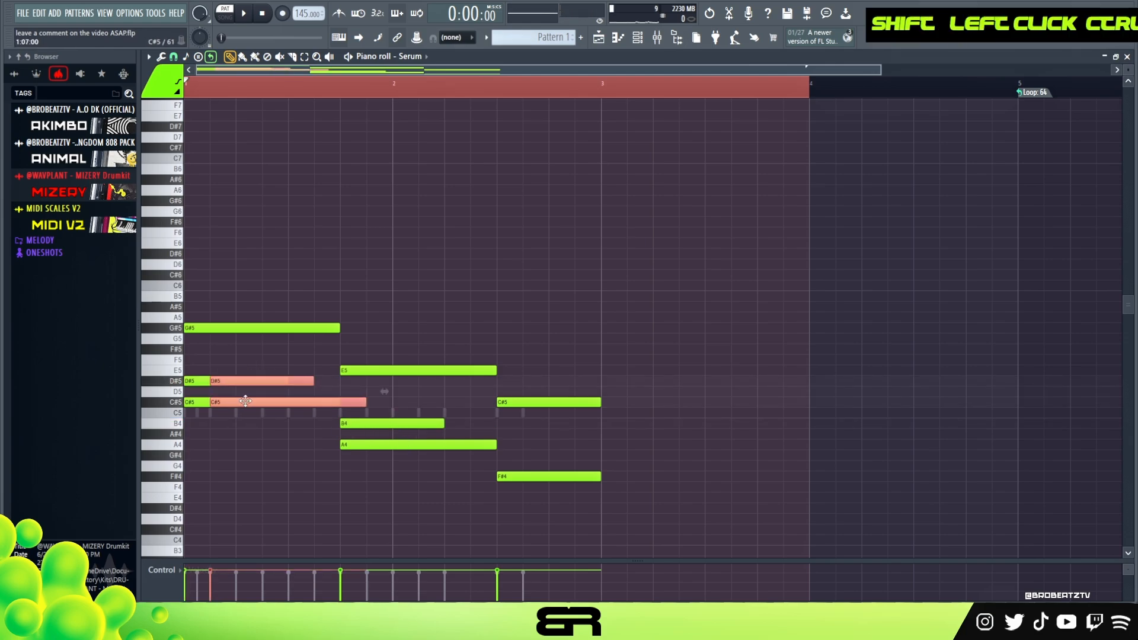
key("ctrl+Up")
left_click_drag(339, 275, 223, 275)
right_click(168, 284)
left_click_drag(221, 239, 186, 280)
double_click(279, 93)
- Repeat the short D#6 and C#6 pair seven times to fill the melody up to bar 3
left_click_drag(255, 218, 259, 237)
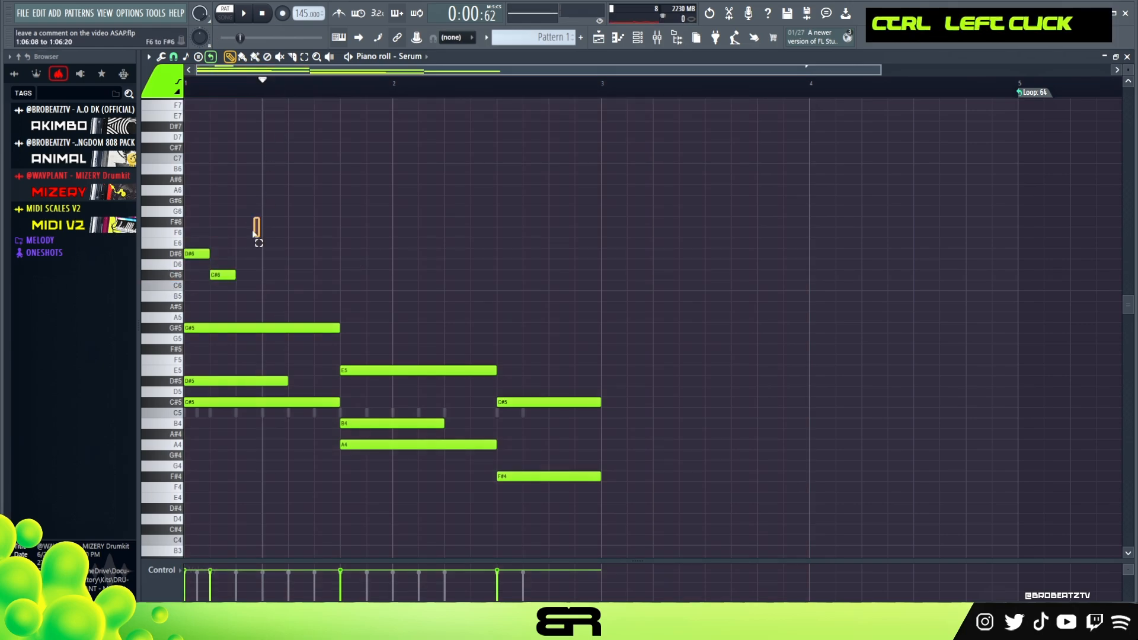
key("ctrl+b")
key("ctrl+b")
key("ctrl+b")
key("ctrl+b")
key("ctrl+b")
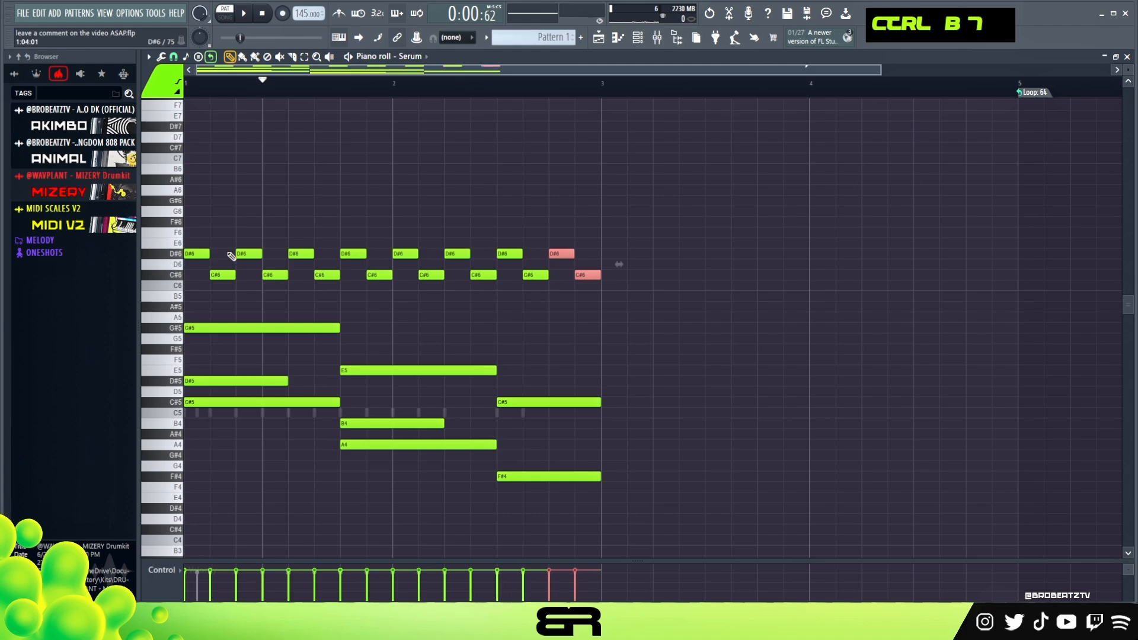
- Replace the first chord's D#5 with a short F#5 on beat 3 of bar 1, auditioning the change
right_click(238, 173)
double_click(235, 92)
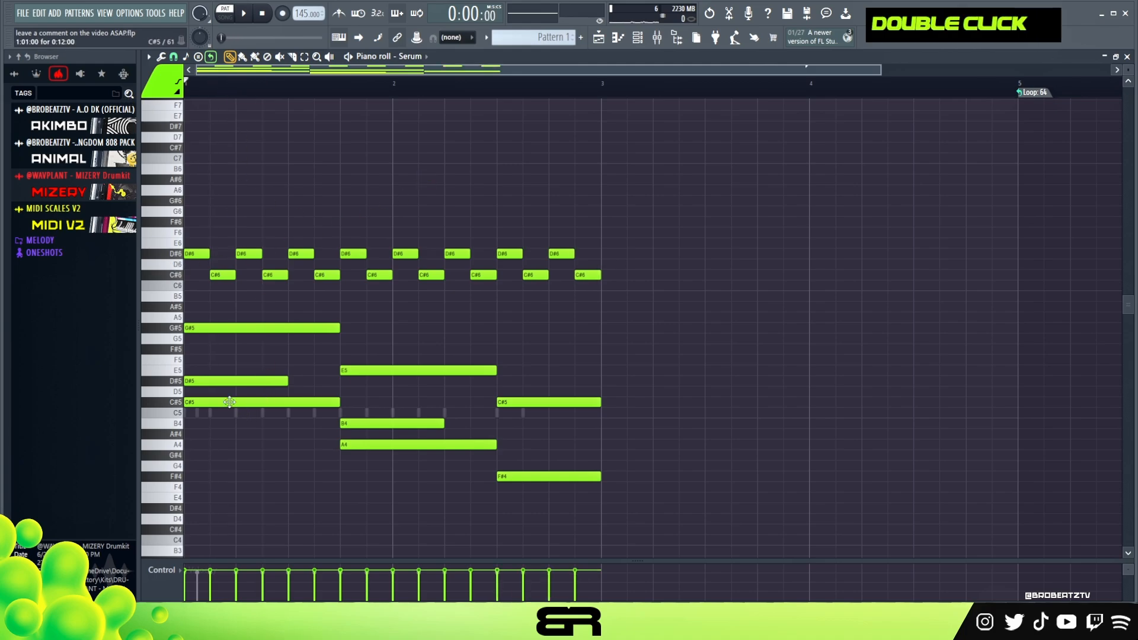
key("space")
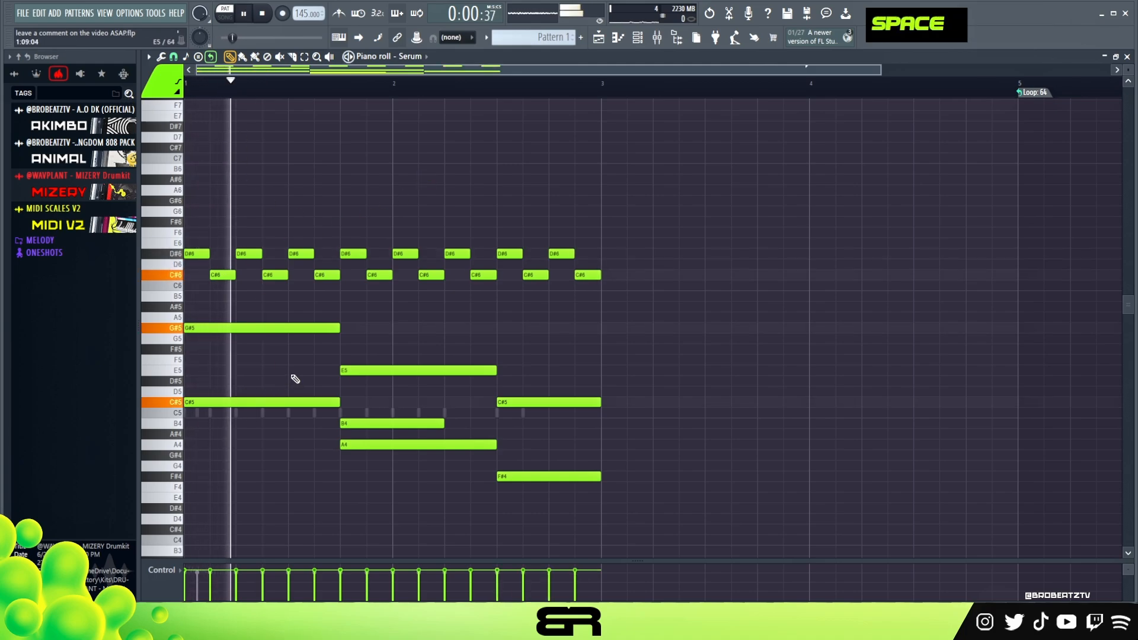
left_click(291, 349)
key("space")
key("space")
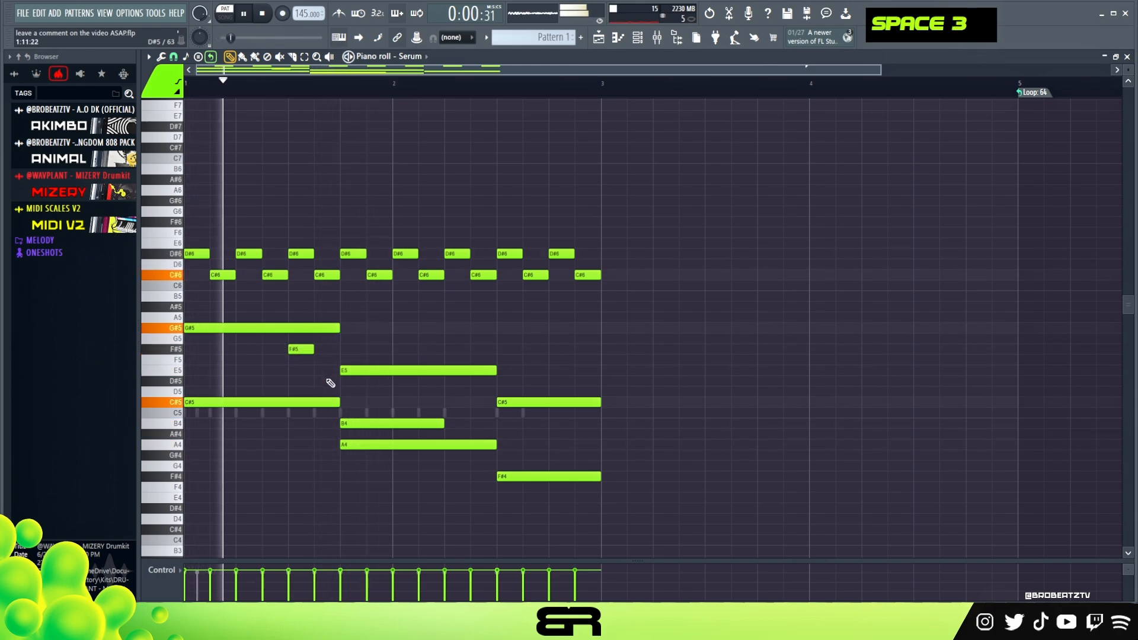
key("space")
key("space")
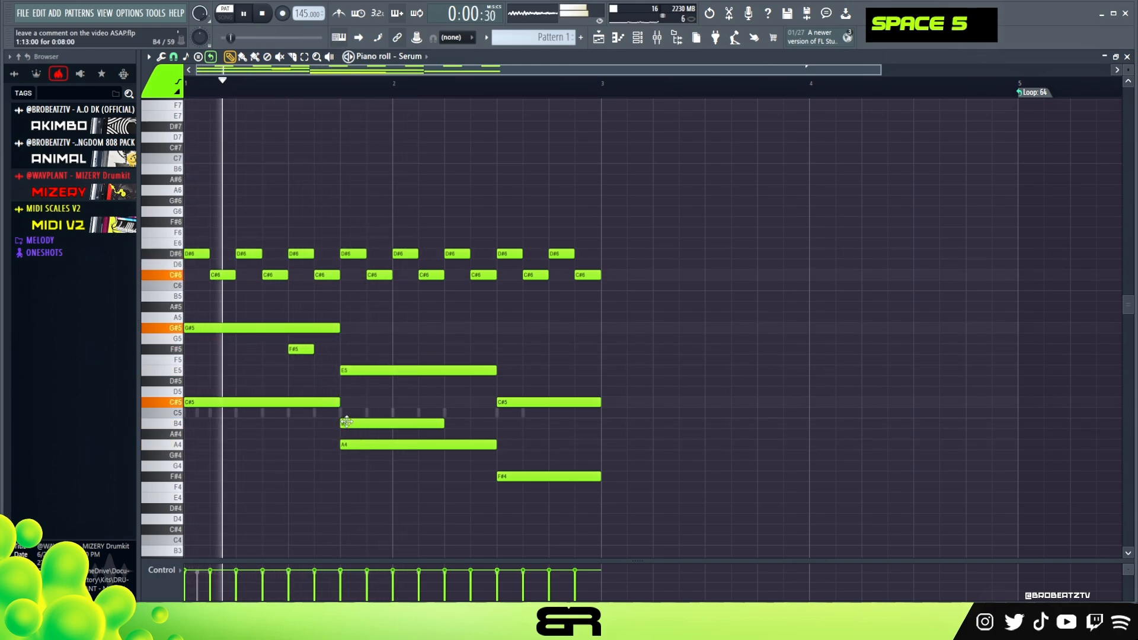
- Shorten the B4 to one beat and place it early in bar 2, and add a short E5 above the last chord
key("space")
key("space")
left_click_drag(342, 424, 440, 424)
key("space")
key("space")
left_click_drag(525, 358, 551, 373)
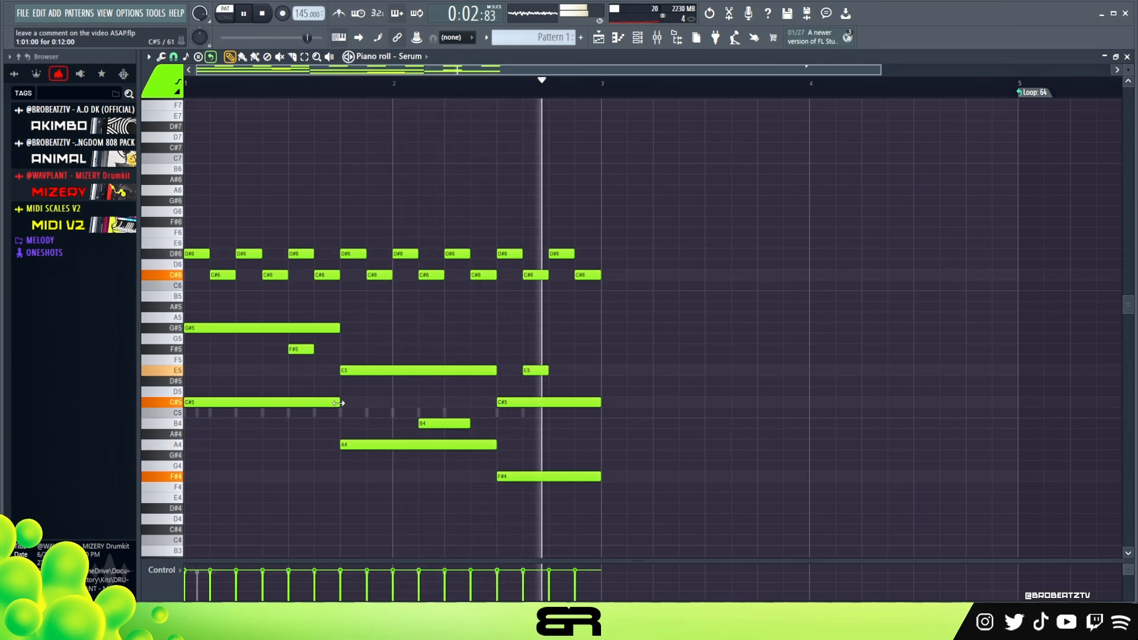
key("space")
- Add a short D#5 followed by a short E5, raise the pair two octaves, and shift it one beat earlier
left_click(274, 372)
left_click_drag(234, 363, 290, 388)
key("ctrl+Up")
key("ctrl+Up")
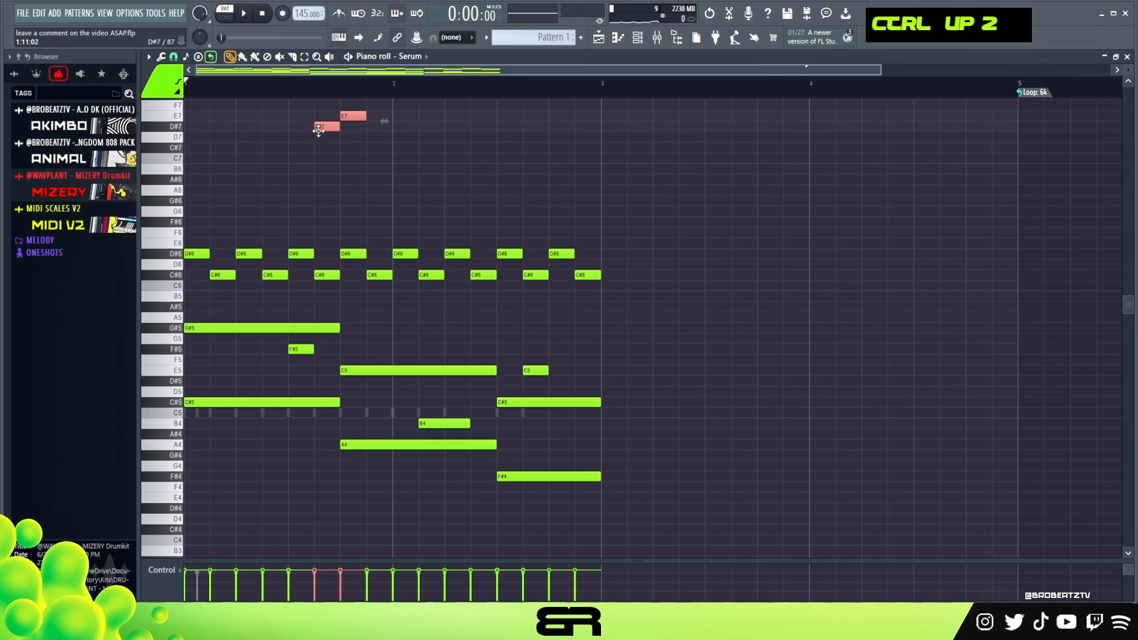
key("space")
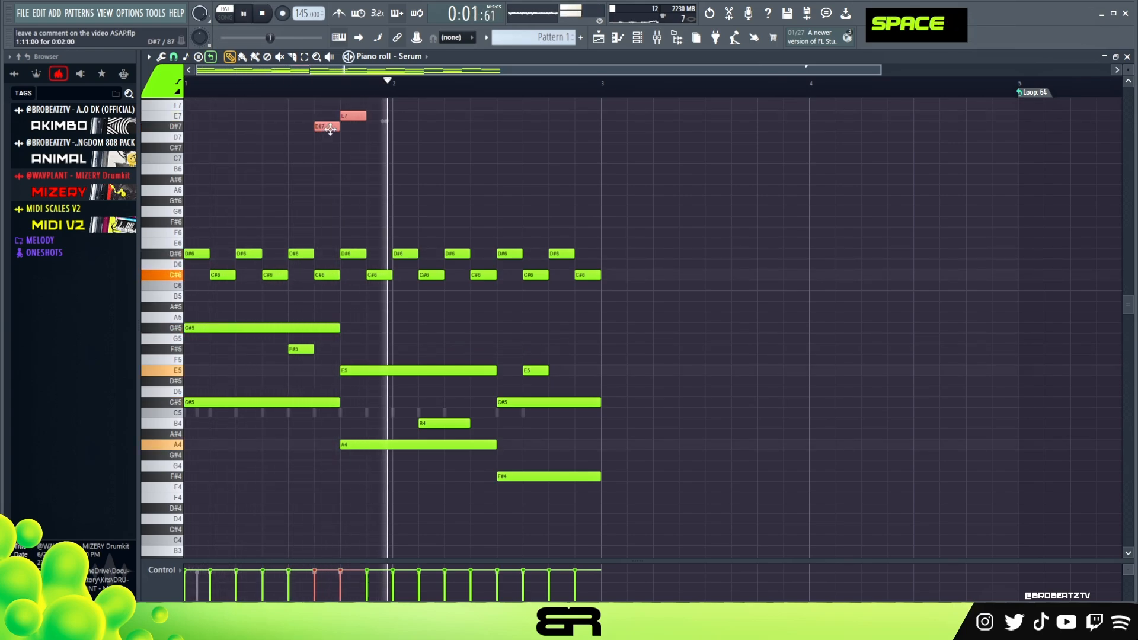
left_click_drag(330, 130, 278, 129)
key("space")
key("space")
right_click(363, 168)
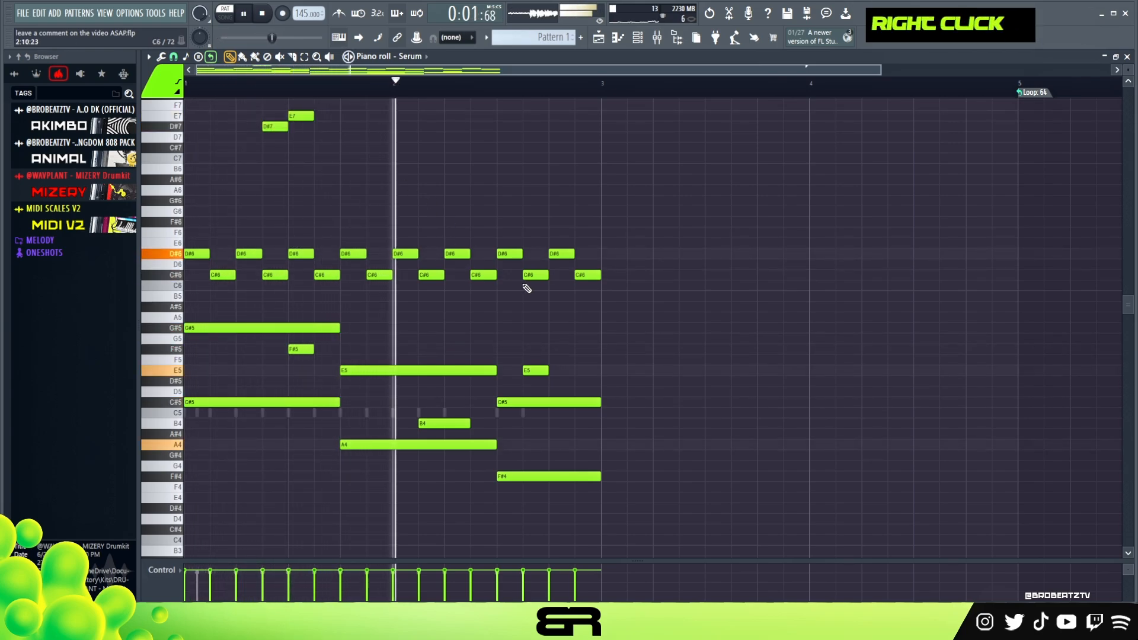
- Duplicate all Serum notes from bars 1 and 2 into bars 3 and 4
key("ctrl+a")
left_click_drag(223, 325, 637, 312)
right_click(563, 202)
double_click(486, 90)
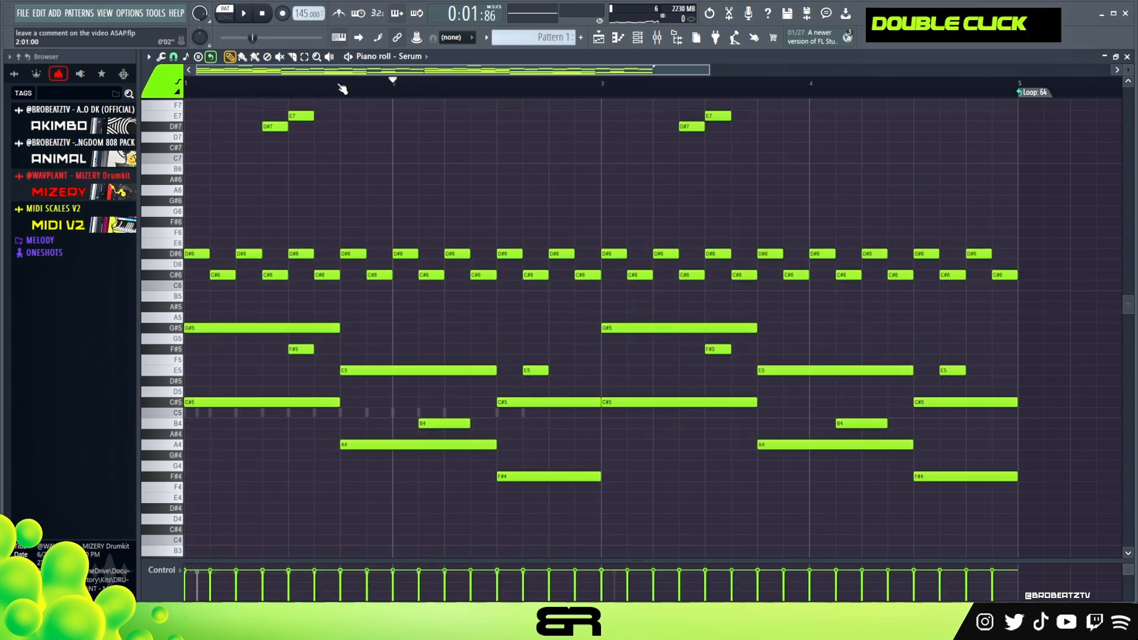
- Open the piano roll for Serum #2 and write a long D#6 note from the start of bar 1
left_click(658, 39)
left_click(658, 38)
left_click(639, 39)
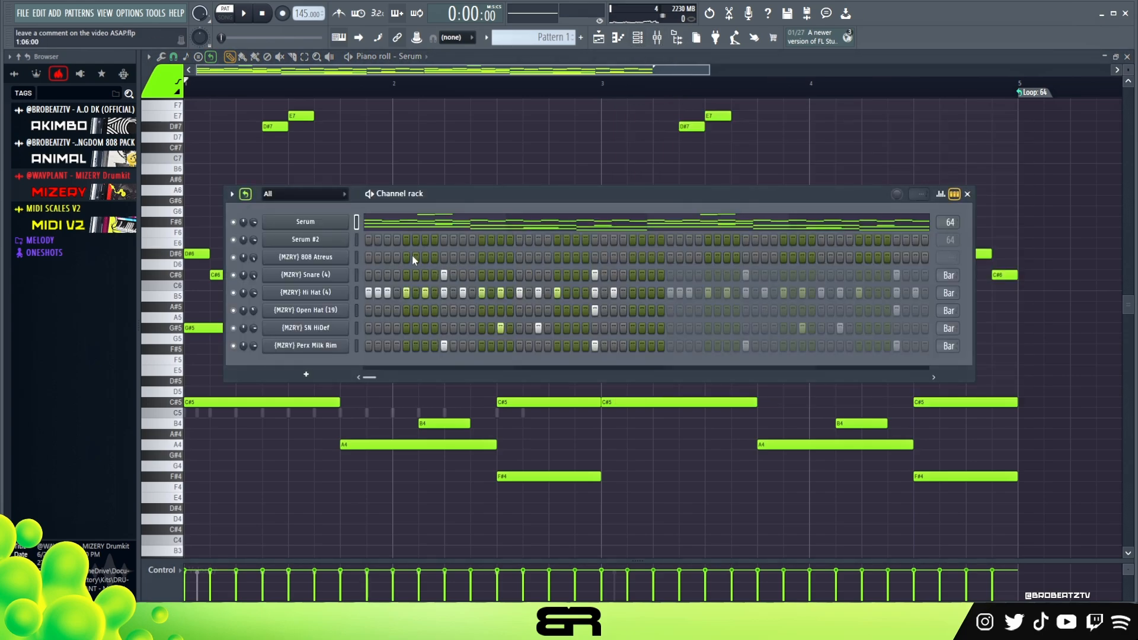
right_click(326, 243)
left_click(386, 239)
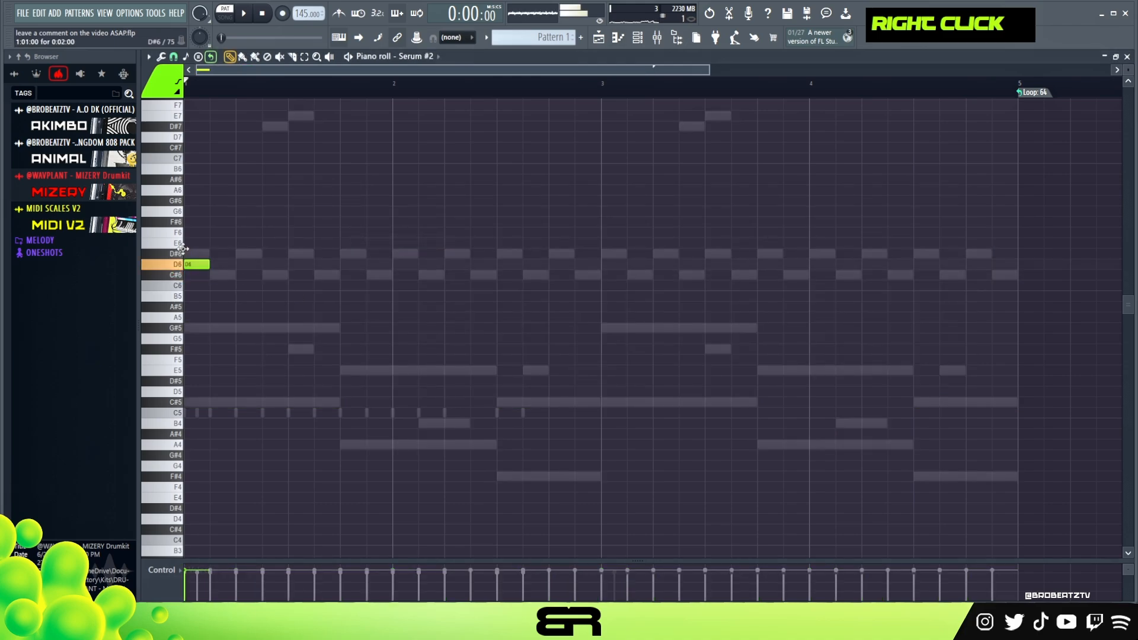
key("space")
key("space")
key("space")
key("space")
key("space")
left_click_drag(188, 254, 320, 253)
- Add a long E6 where the second chord begins, and trim its end to just after the middle of the D#6's following gap
key("space")
key("space")
key("space")
key("space")
left_click(350, 244)
key("space")
key("space")
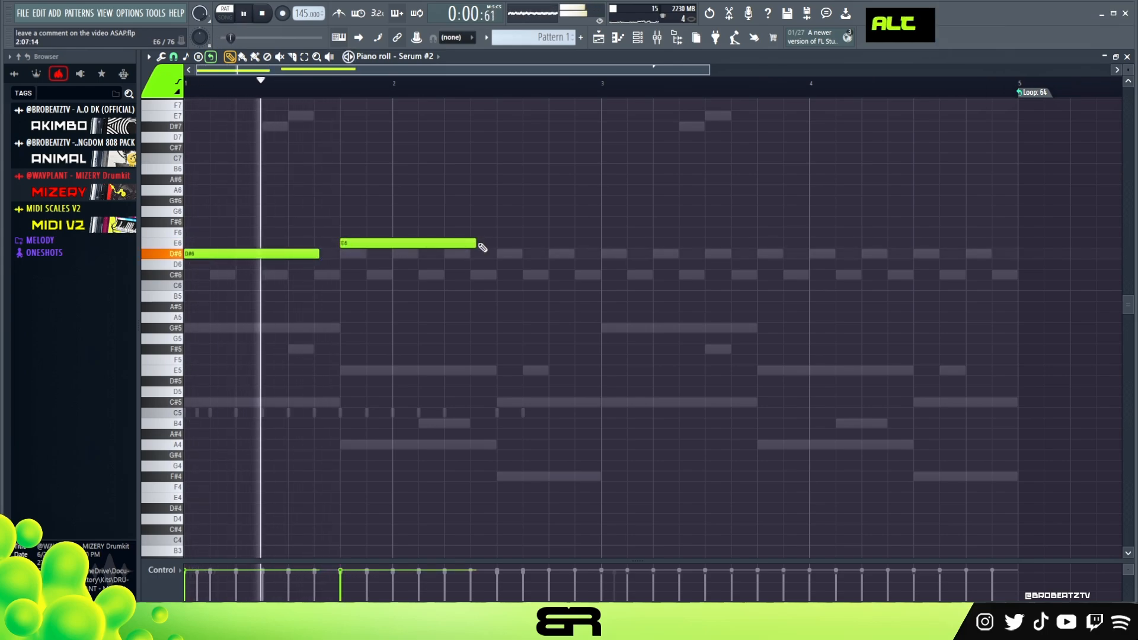
left_click_drag(478, 244, 461, 245)
- Duplicate the D#6 and E6 counter notes to start again at bar 3
key("ctrl+a")
left_click_drag(240, 253, 668, 233)
key("space")
key("space")
double_click(224, 105)
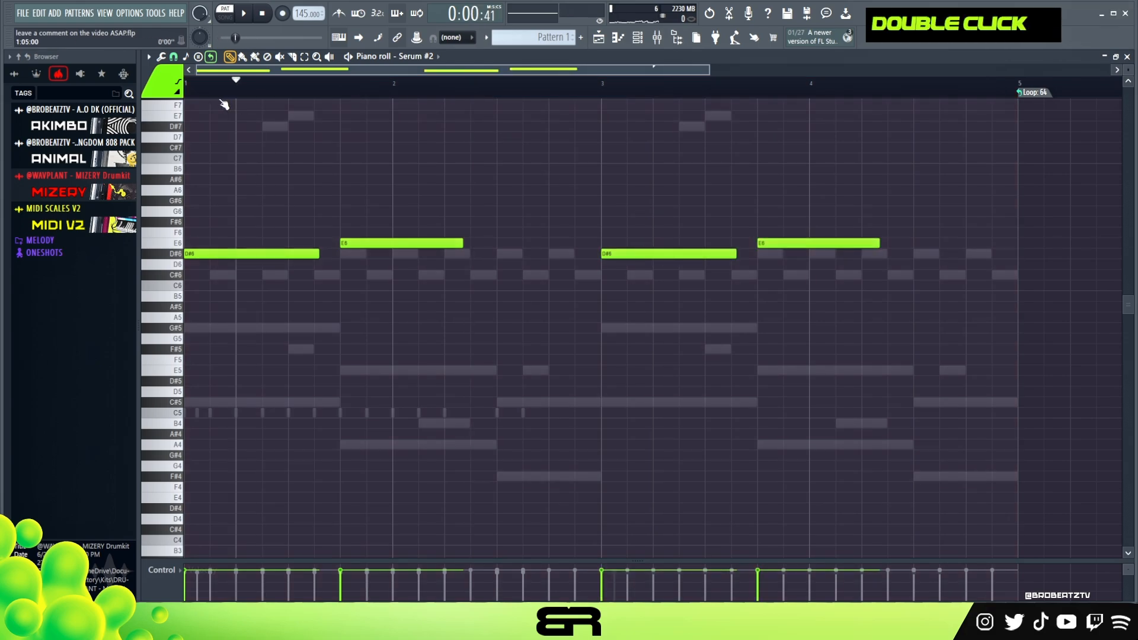
- Review the SECONDARY track's effects in the mixer and listen to the whole four-bar pattern
left_click(657, 38)
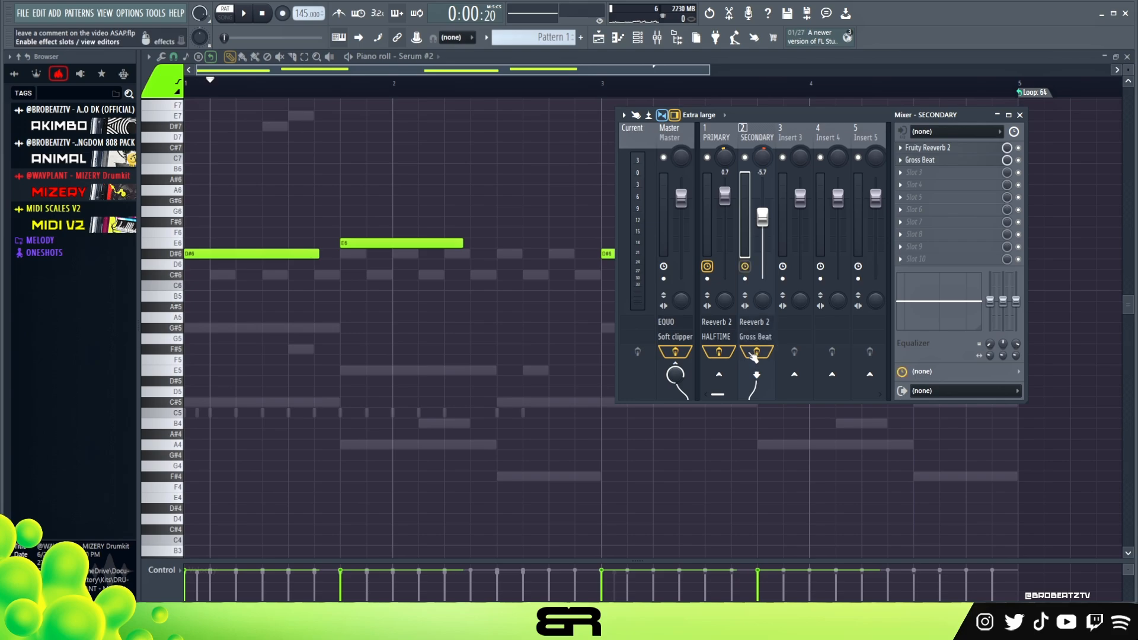
key("space")
key("space")
key("space")
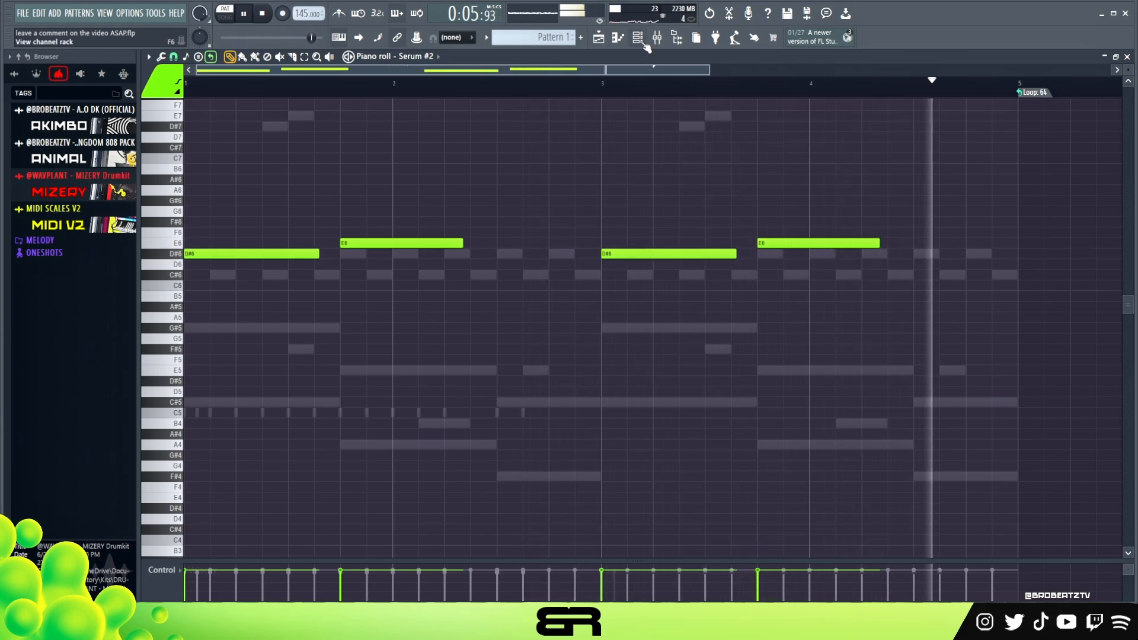
key("space")
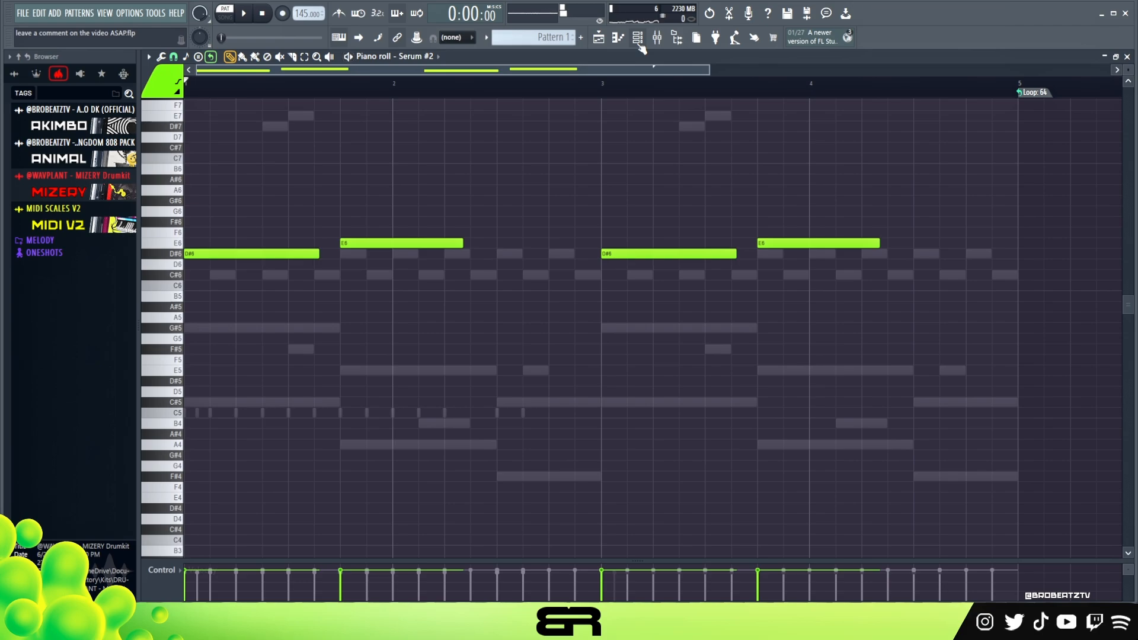
- Open the 808 Atreus piano roll and write a short C#5 at bar 1 and two short A4 notes in bar 2
left_click(638, 42)
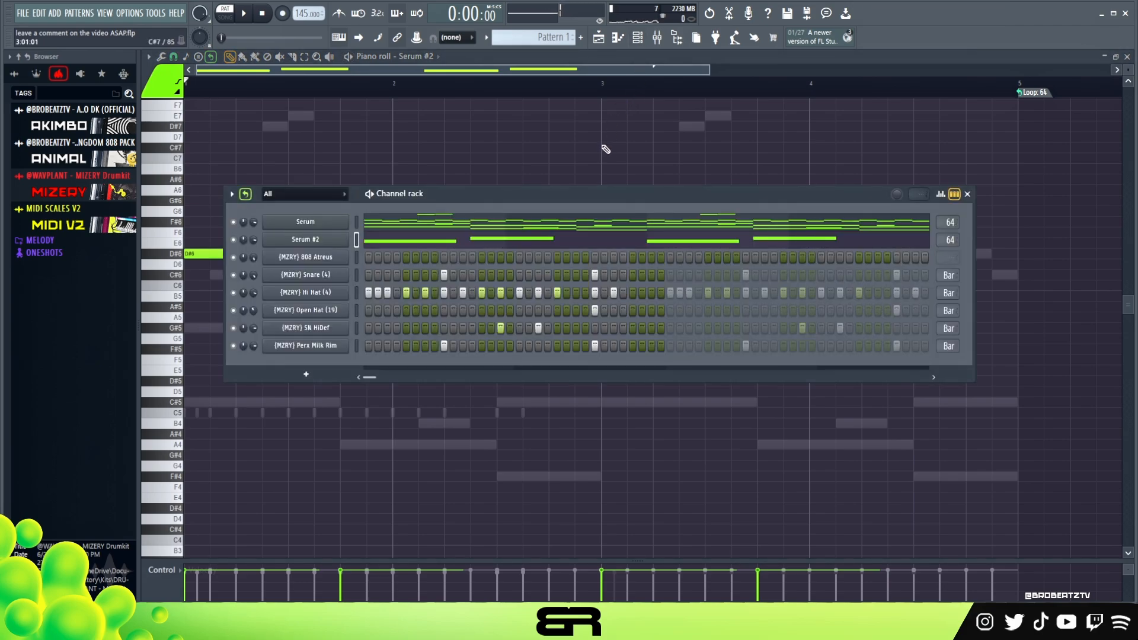
right_click(336, 260)
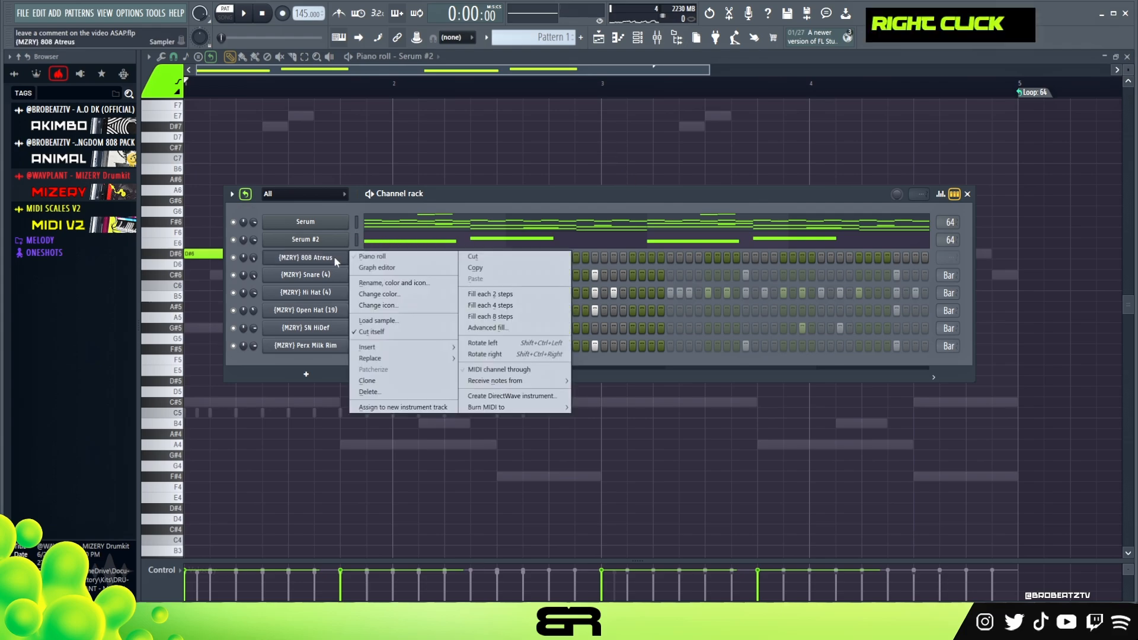
left_click(366, 256)
left_click(197, 404)
left_click(279, 403, "ctrl")
key("shift+d")
left_click_drag(210, 403, 489, 452)
right_click(246, 419)
left_click(205, 402, "ctrl")
key("space")
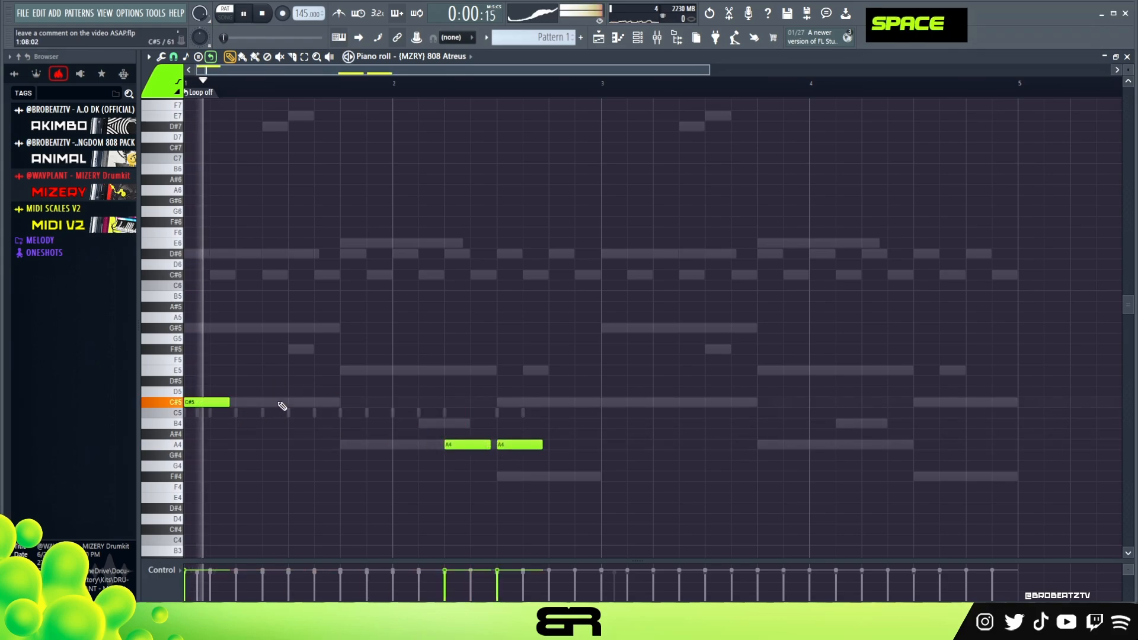
- Raise the two A4 notes in the 808 line by one octave
key("ctrl+a")
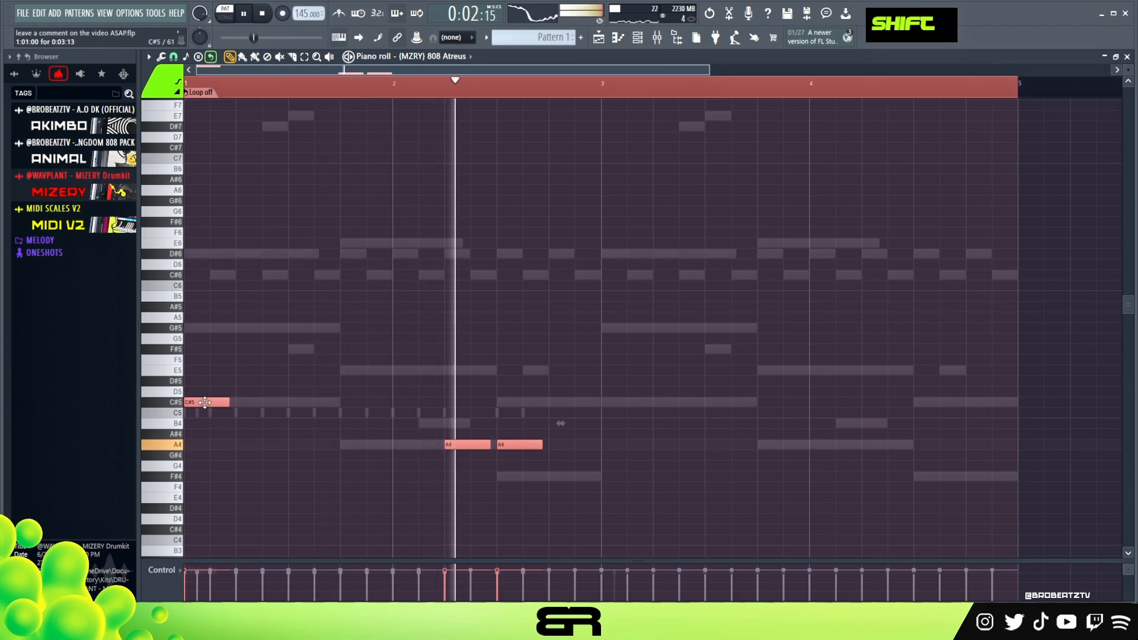
left_click_drag(375, 409, 578, 486)
key("ctrl+Up")
- Duplicate the 808 notes to start at bar 3, and add a second short C#5 in bar 3
key("ctrl+a")
left_click_drag(211, 404, 627, 406)
right_click(688, 403)
left_click(691, 405)
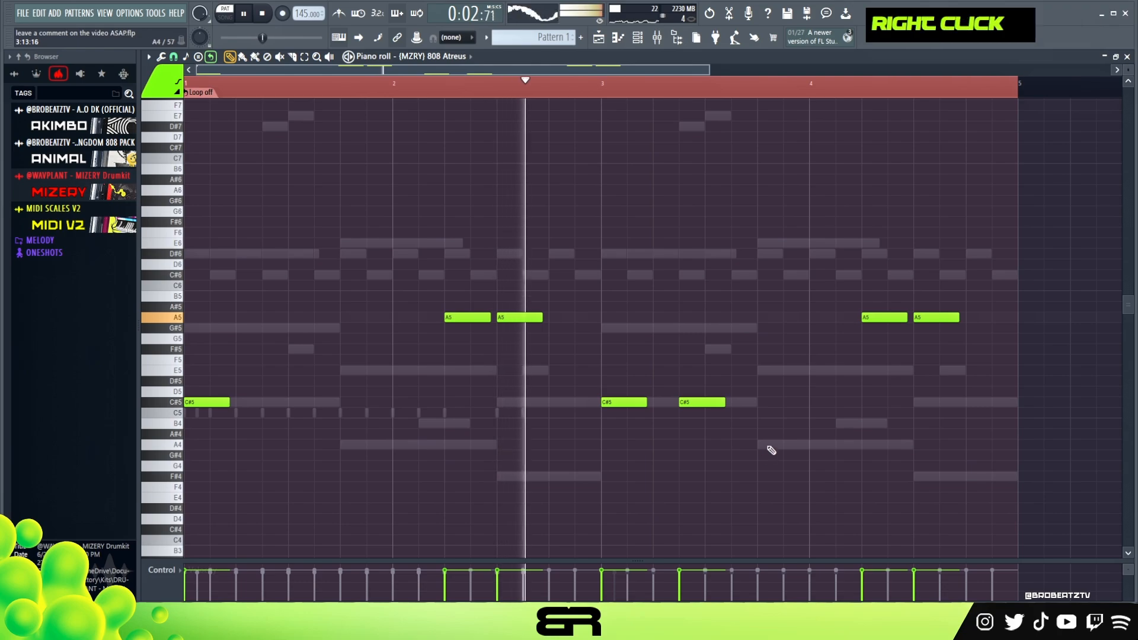
- Lower the last A5 of the 808 line to F#5 and listen to the result
left_click_drag(931, 325, 933, 350)
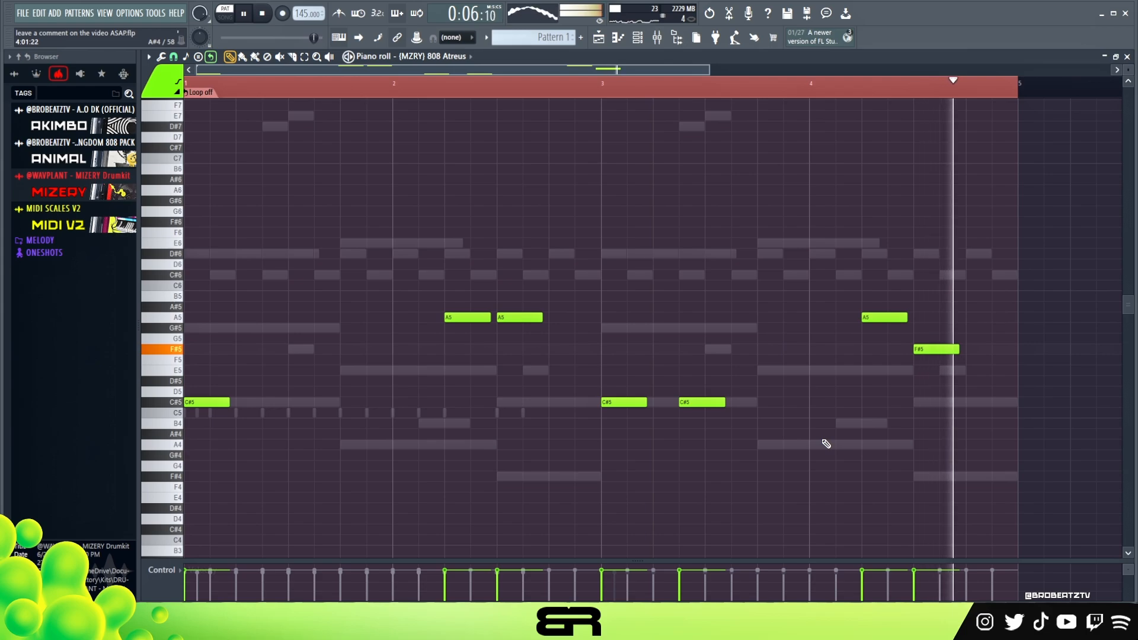
key("space")
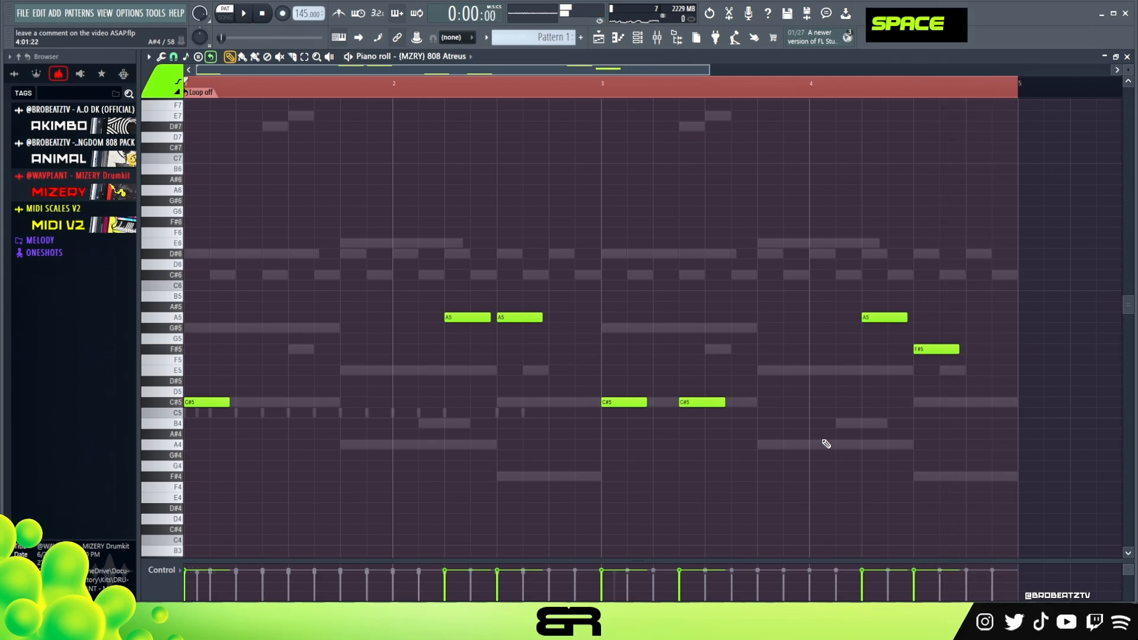
right_click(596, 272)
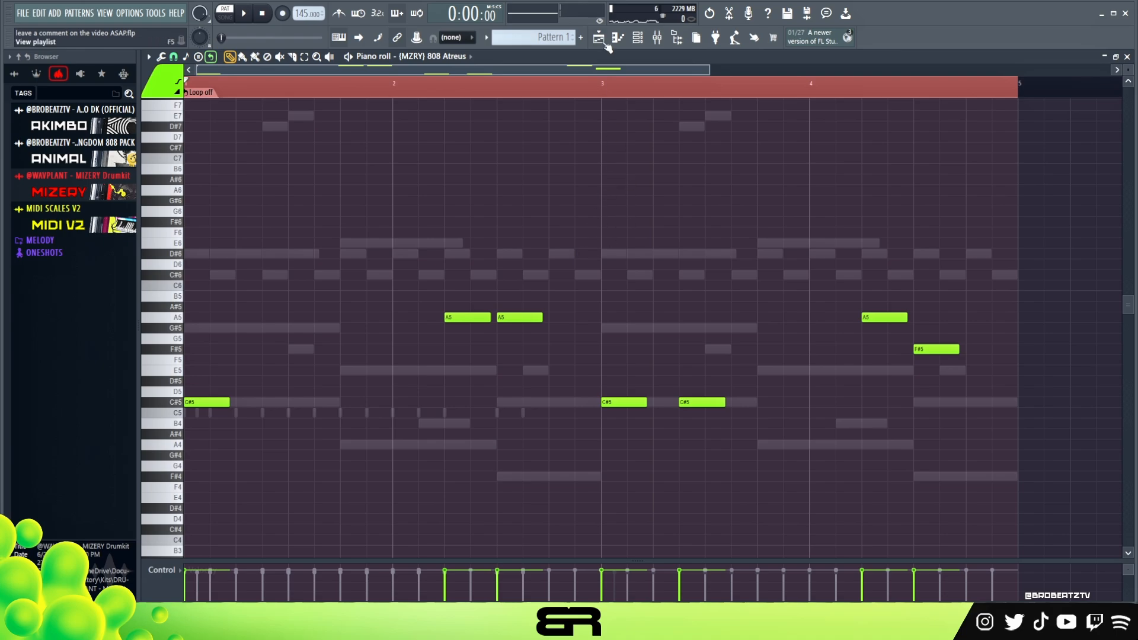
- Bring up the channel rack and clone the current pattern
left_click(640, 44)
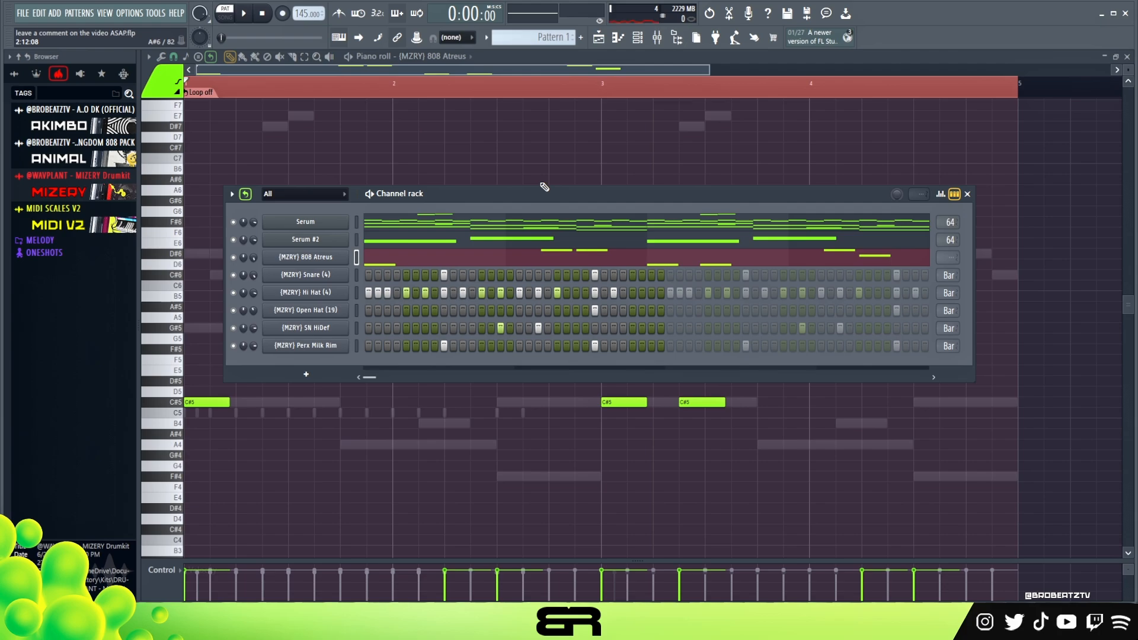
left_click_drag(561, 197, 559, 161)
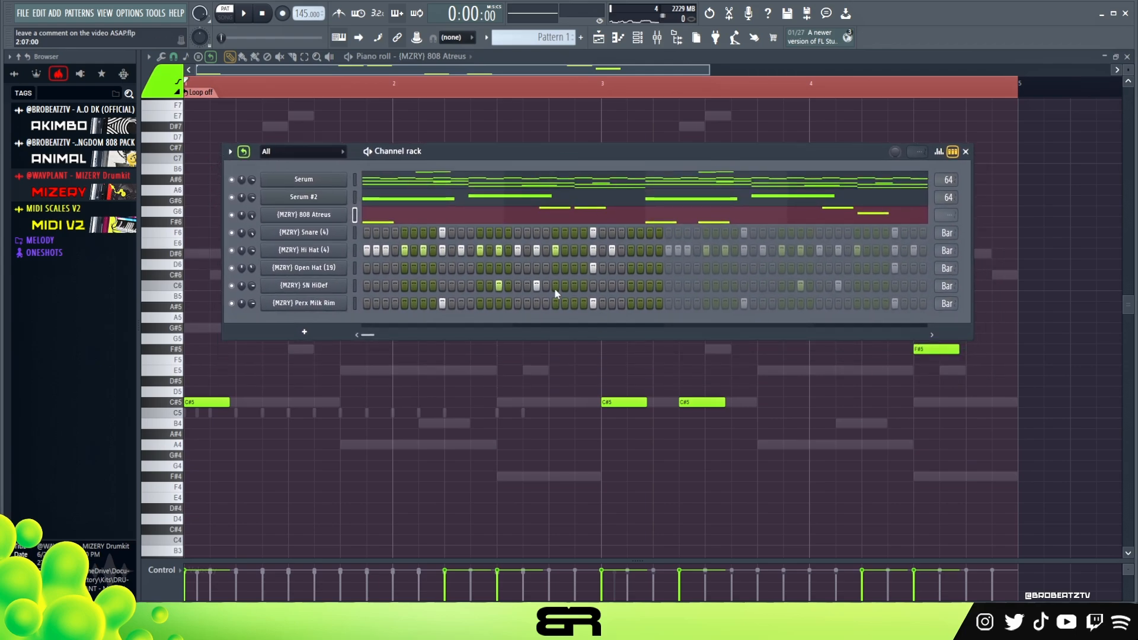
left_click(487, 39)
left_click(563, 172)
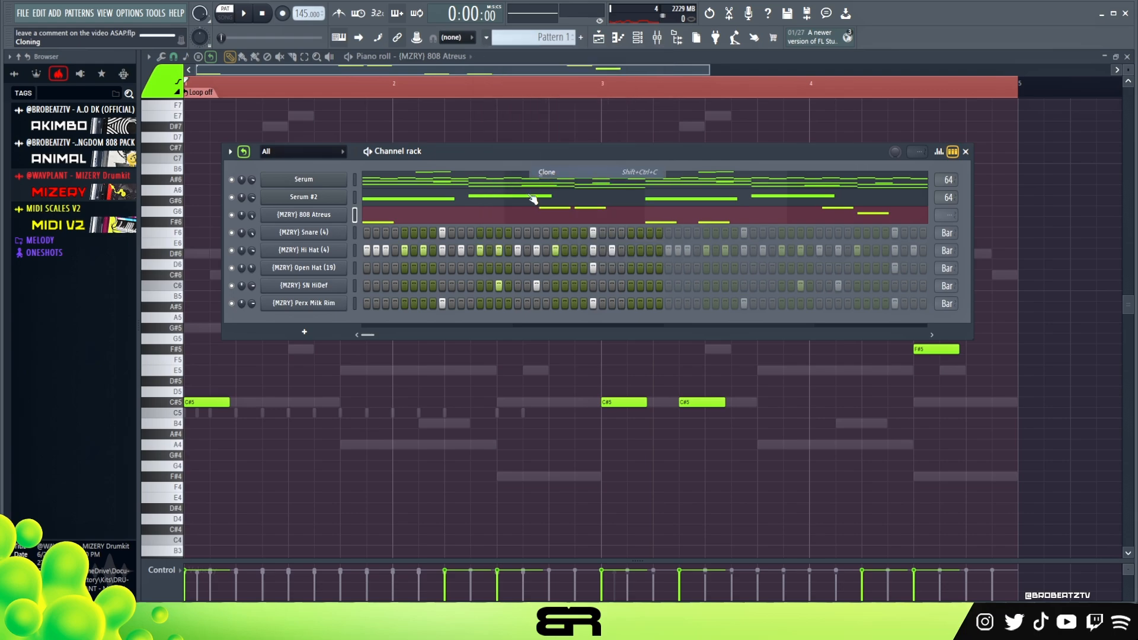
- Cut the Serum, Serum #2 and 808 Atreus notes from the cloned pattern, leaving the drums
right_click(327, 182)
left_click(502, 180)
right_click(326, 198)
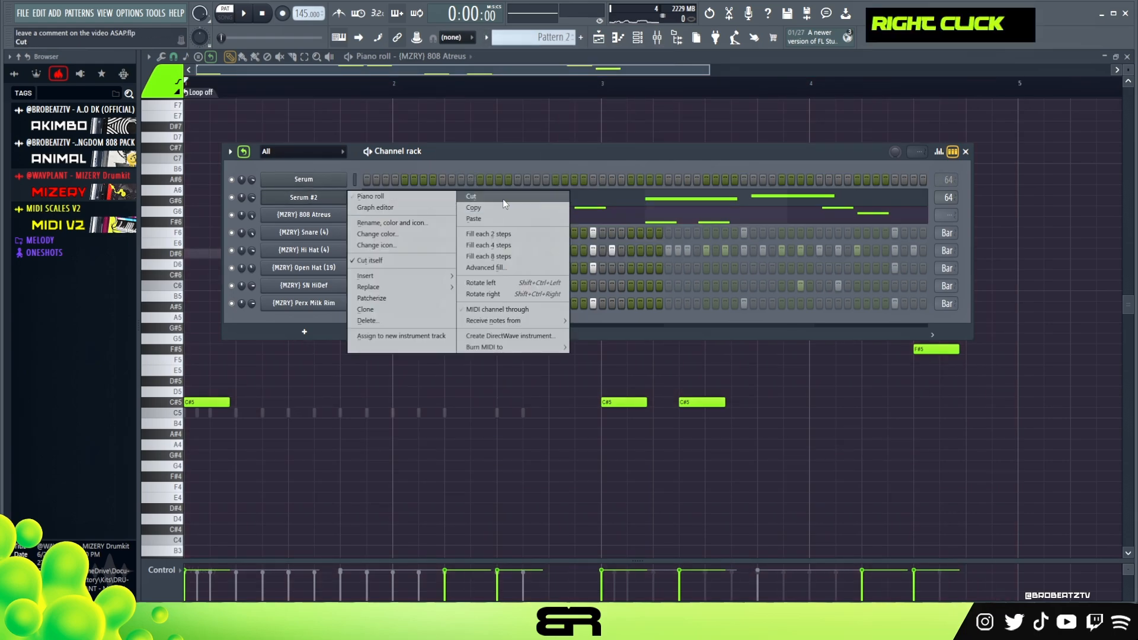
left_click(502, 198)
right_click(343, 216)
left_click(497, 214)
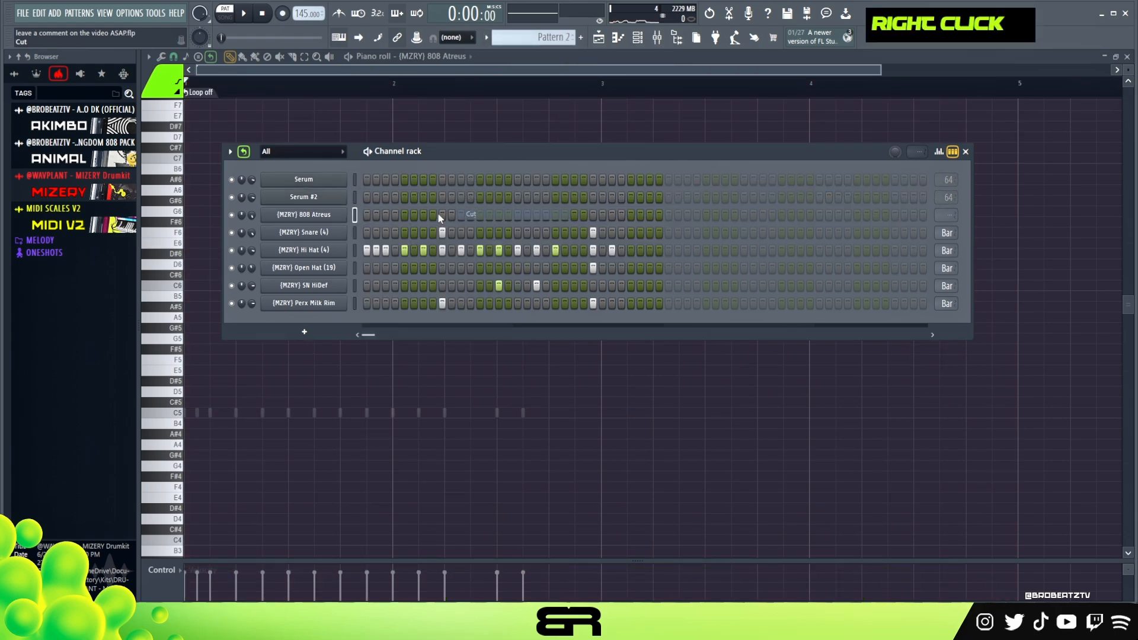
- In Serum's piano roll, write a C#5 at bar 1 and a copied A4 right after it, each about three beats long
right_click(332, 180)
left_click(409, 178)
left_click(199, 402)
left_click(200, 401, "ctrl")
key("shift+2")
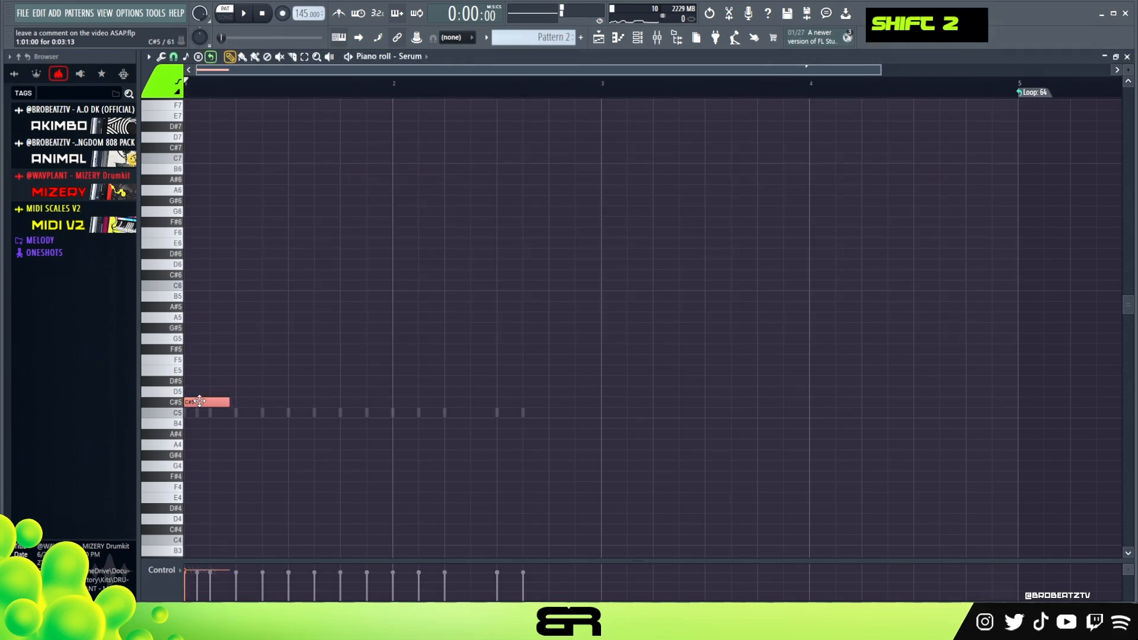
left_click_drag(199, 402, 195, 437)
right_click(195, 445, "alt")
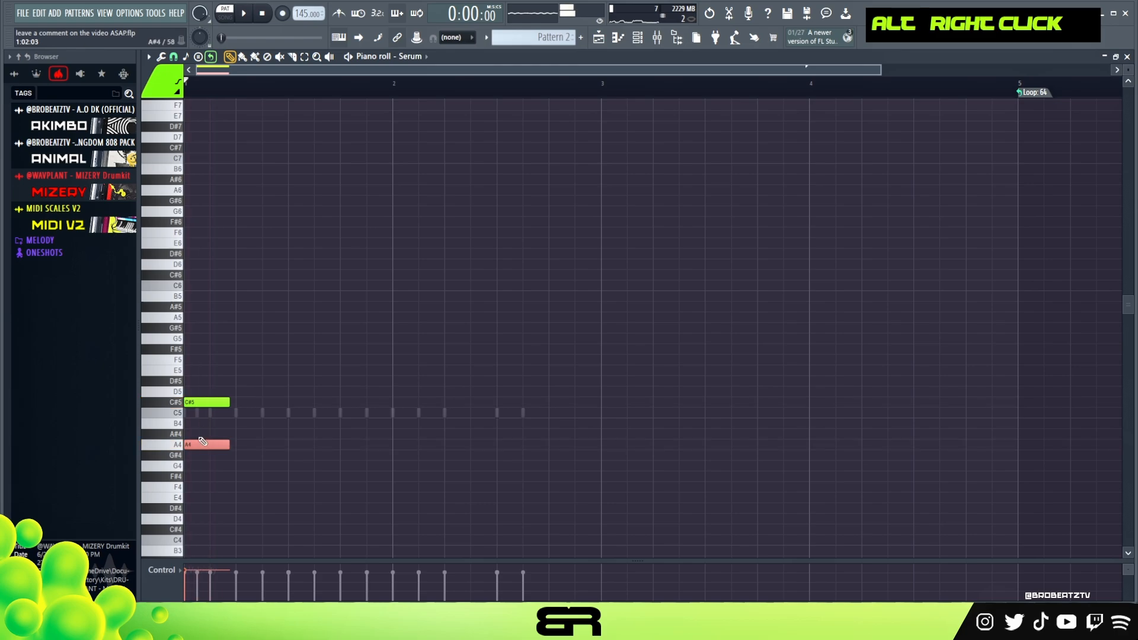
left_click(220, 403, "ctrl")
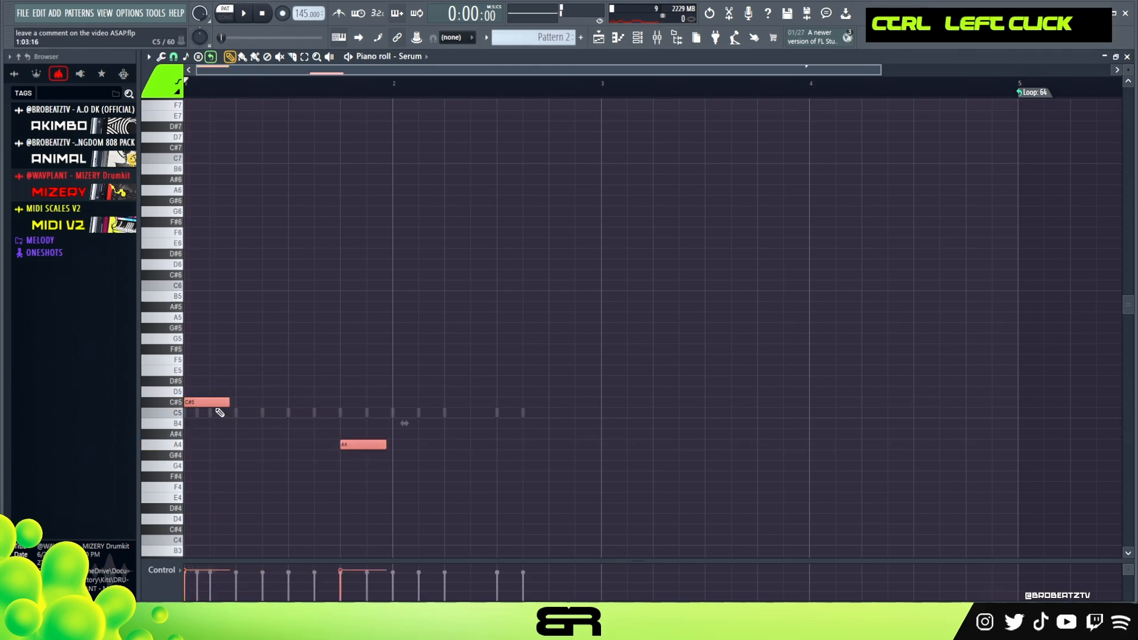
left_click_drag(342, 405, 342, 406)
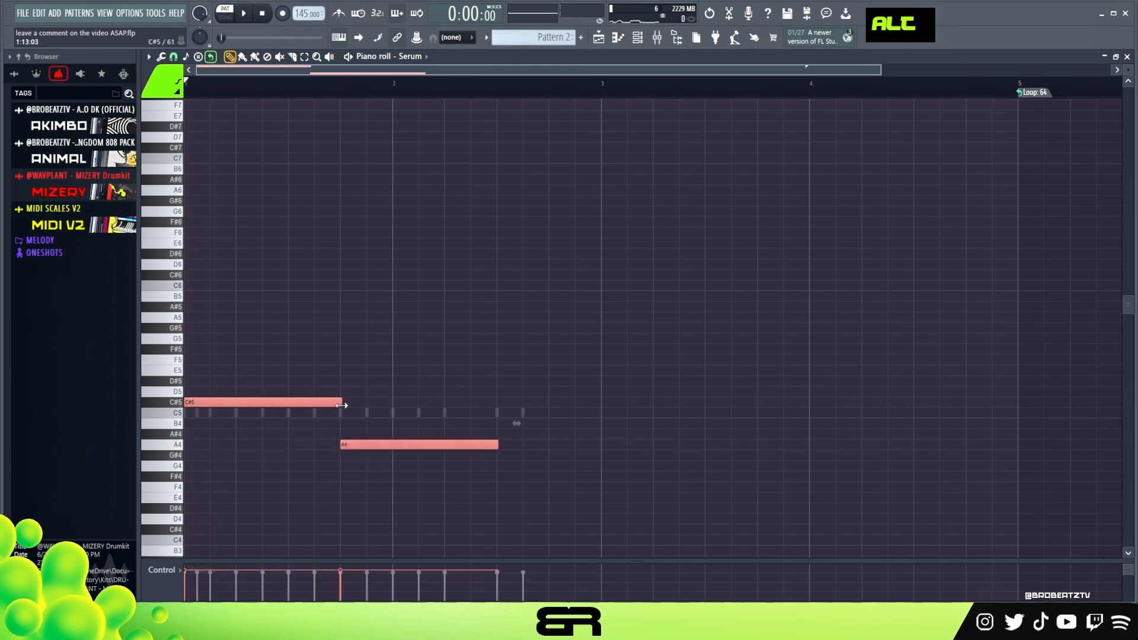
- Copy the C#5 and A4 notes seven semitones up, adding a G#5 and an E5 above them
left_click(285, 402, "shift")
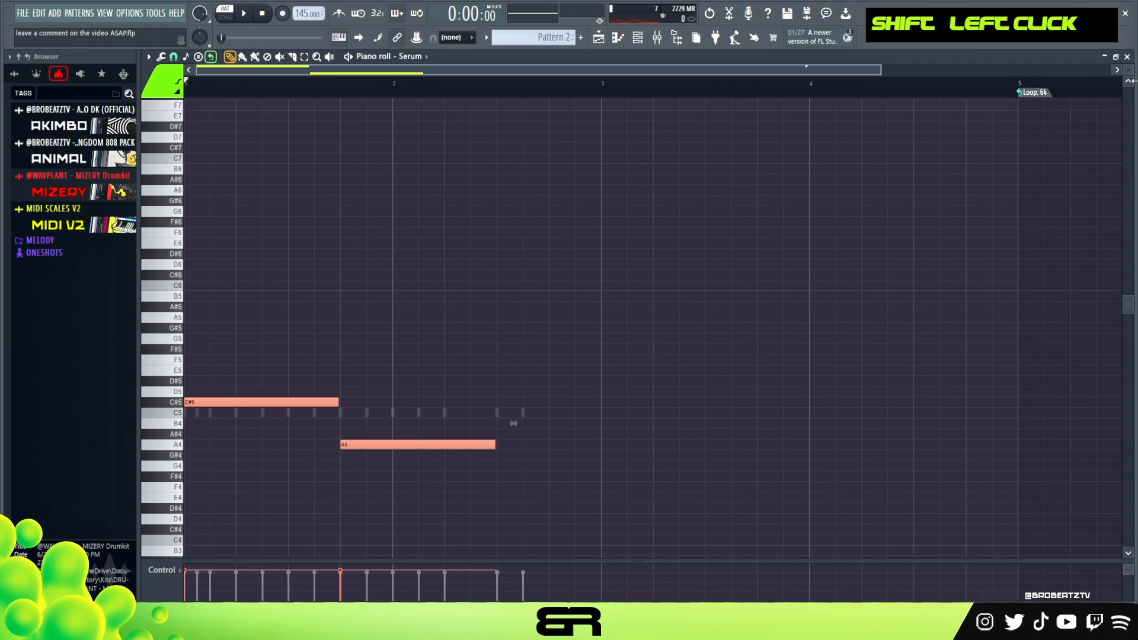
scroll(1121, 89, "up", 2)
key("shift+Up")
key("shift+Up")
key("shift+Up")
key("shift+Up")
key("shift+Up")
key("shift+Up")
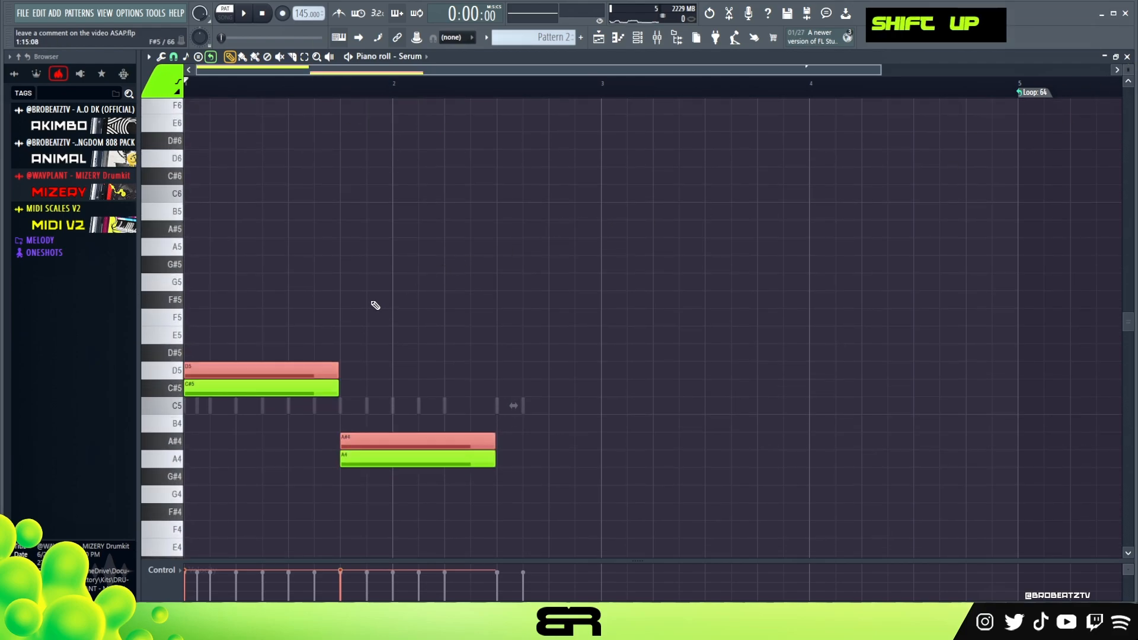
key("shift+Up")
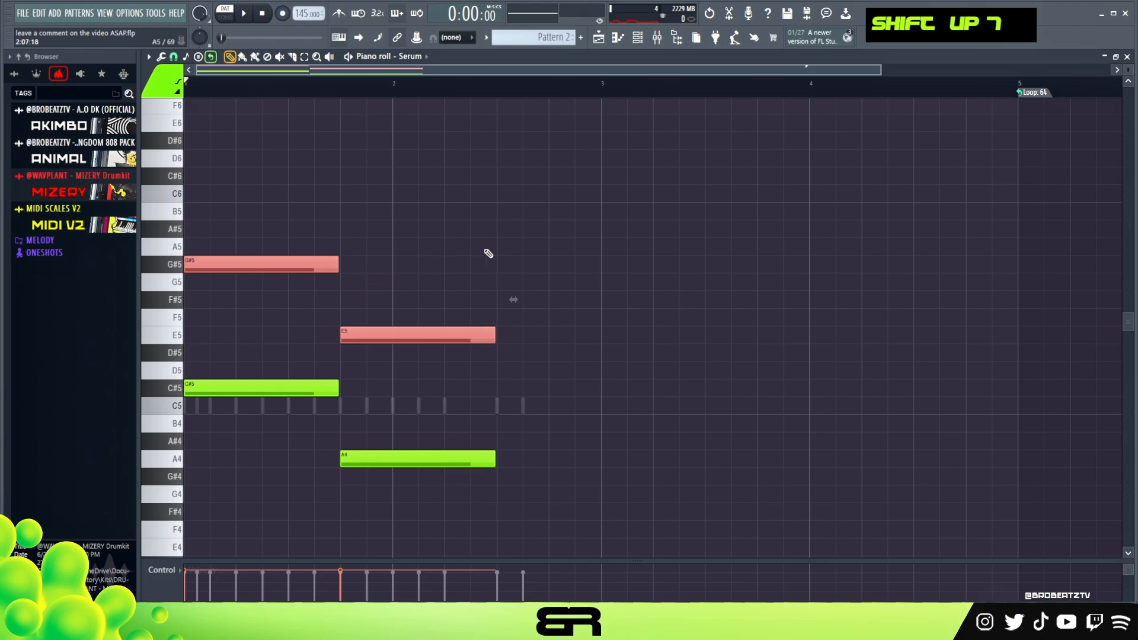
right_click(462, 288)
- Add a D#5 inside the first chord, one and a half beats into bar 1, and shorten it to half a beat
left_click(196, 360)
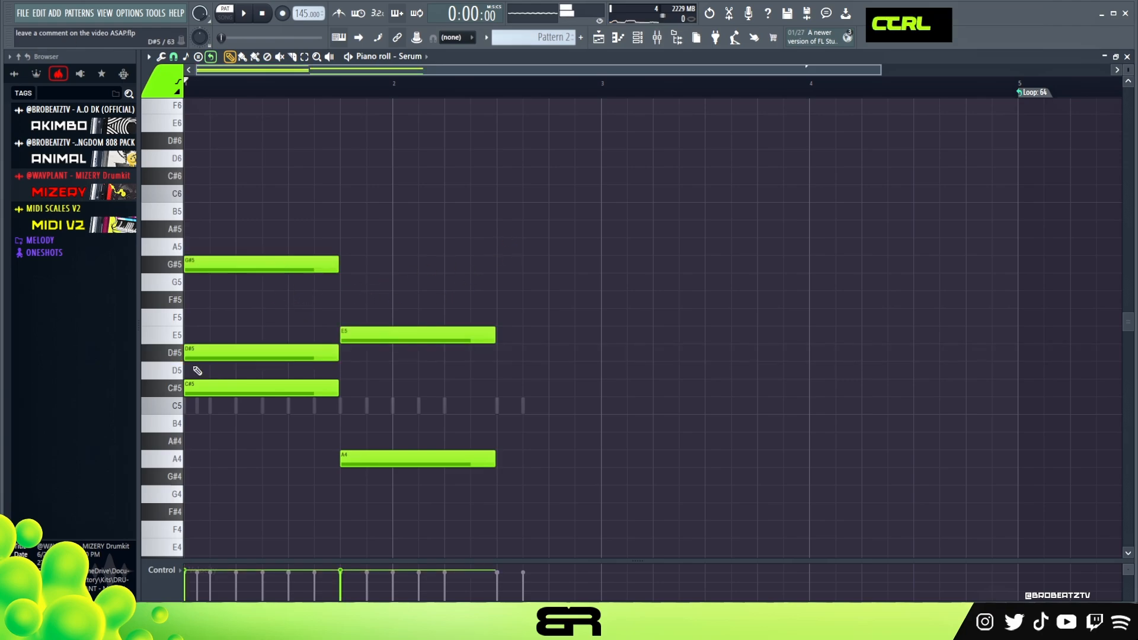
left_click_drag(299, 353, 322, 360)
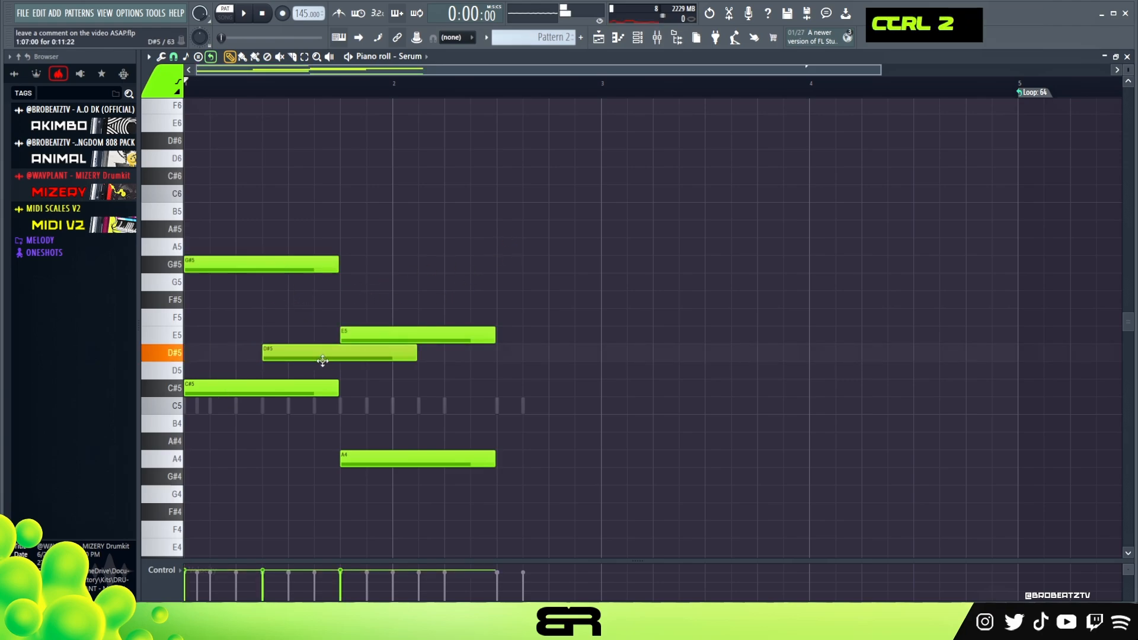
key("space")
key("space")
left_click_drag(416, 356, 297, 357)
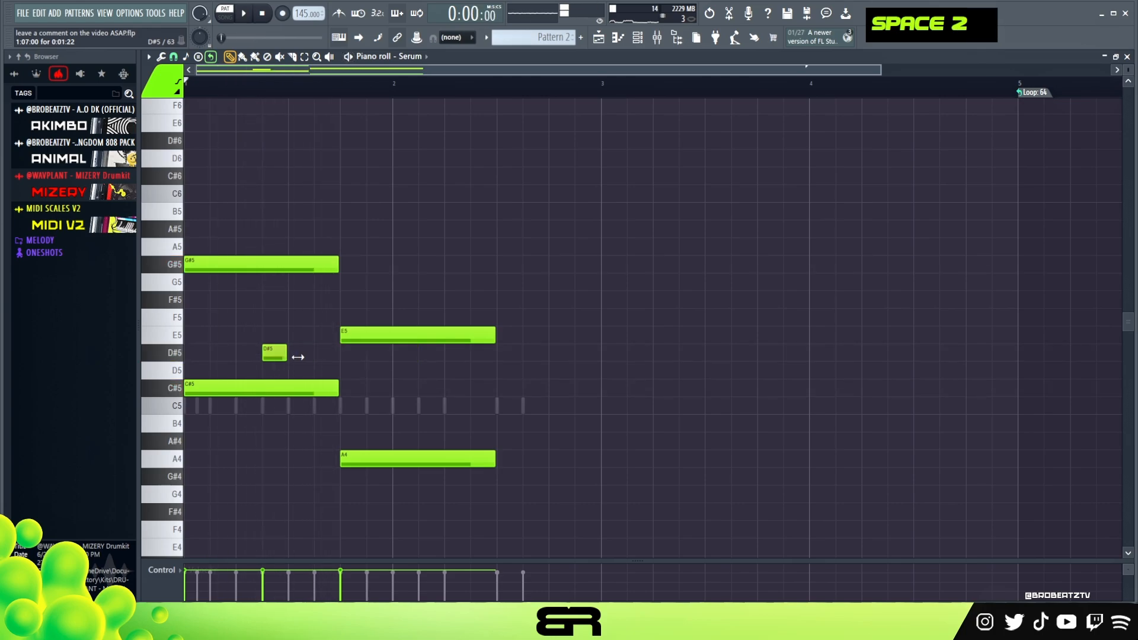
- Switch off the effects on the PRIMARY and SECONDARY mixer tracks and play the pattern
left_click(658, 39)
left_click(757, 352)
left_click(718, 353)
right_click(583, 295)
key("space")
key("space")
key("space")
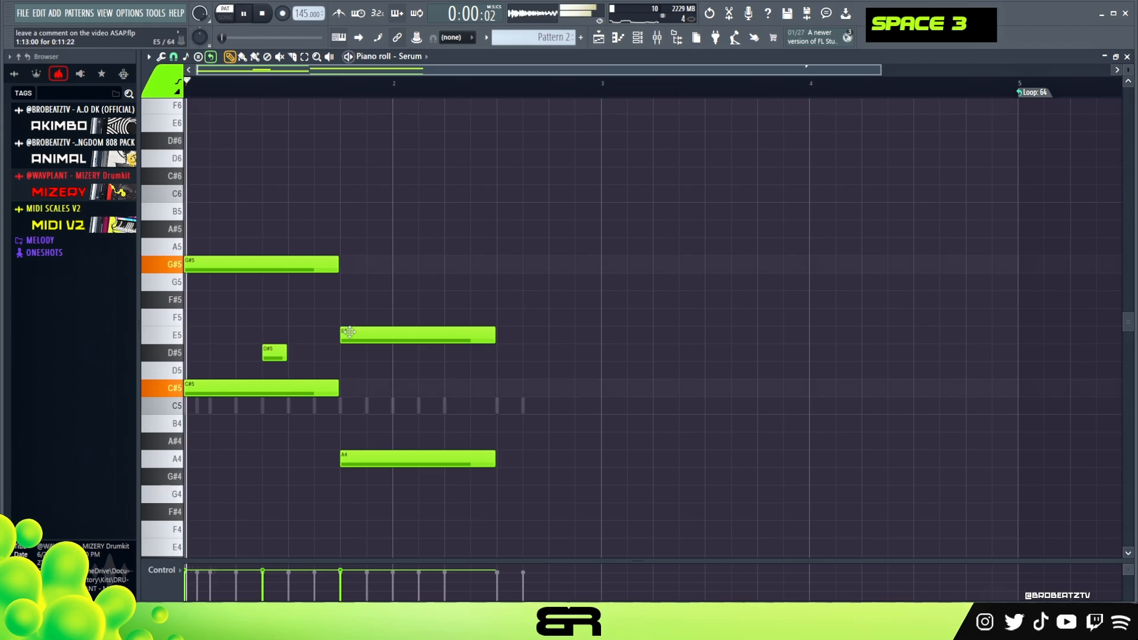
- Add a half-beat E5 after the D#5, copy both an octave up and half a beat later, and delete the lower E5
key("space")
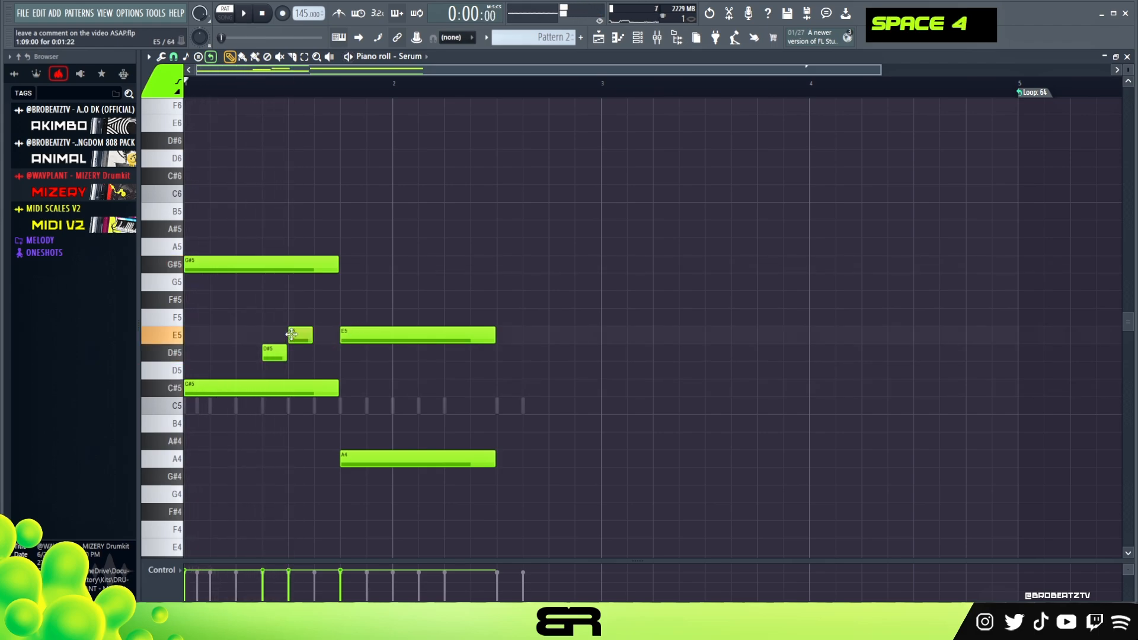
left_click_drag(298, 344, 313, 117)
right_click(332, 324)
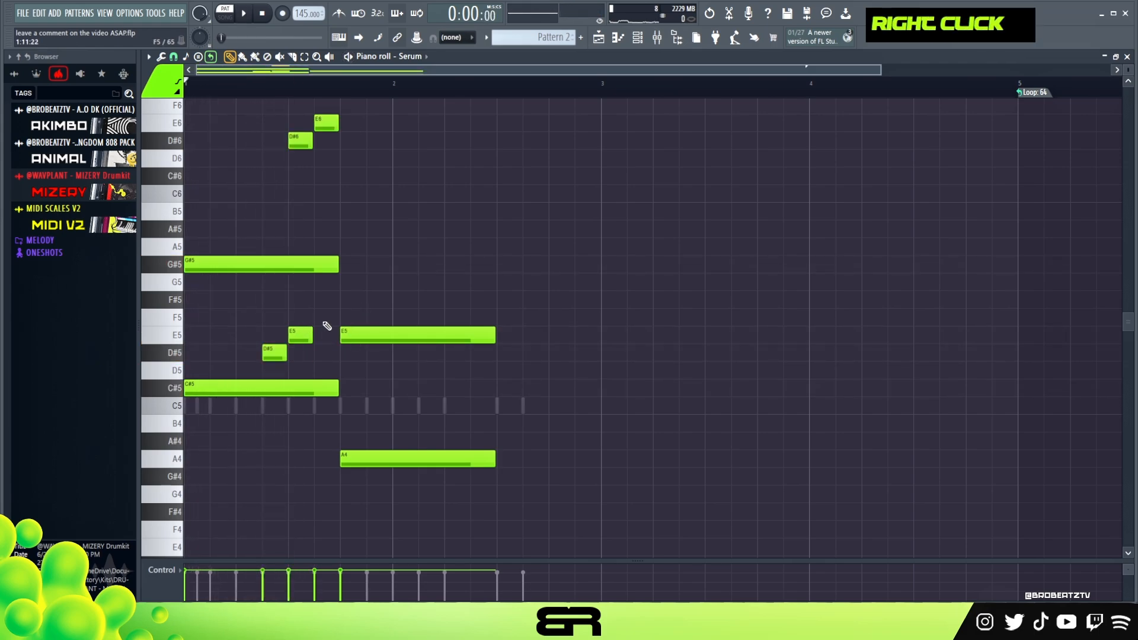
- Double the first chord's G#5 an octave up as G#6, and add a three-beat B5 above the second chord
left_click_drag(210, 264, 234, 255)
key("ctrl+Up")
scroll(296, 255, "up", 1)
scroll(325, 260, "down", 1)
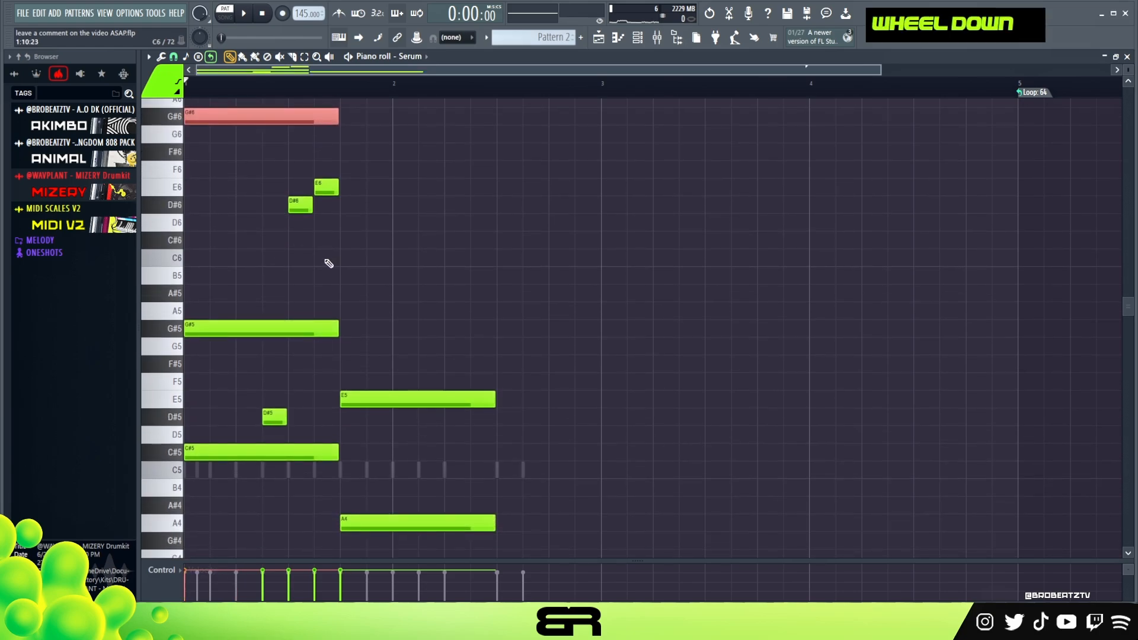
left_click(345, 487, "ctrl")
key("ctrl+Up")
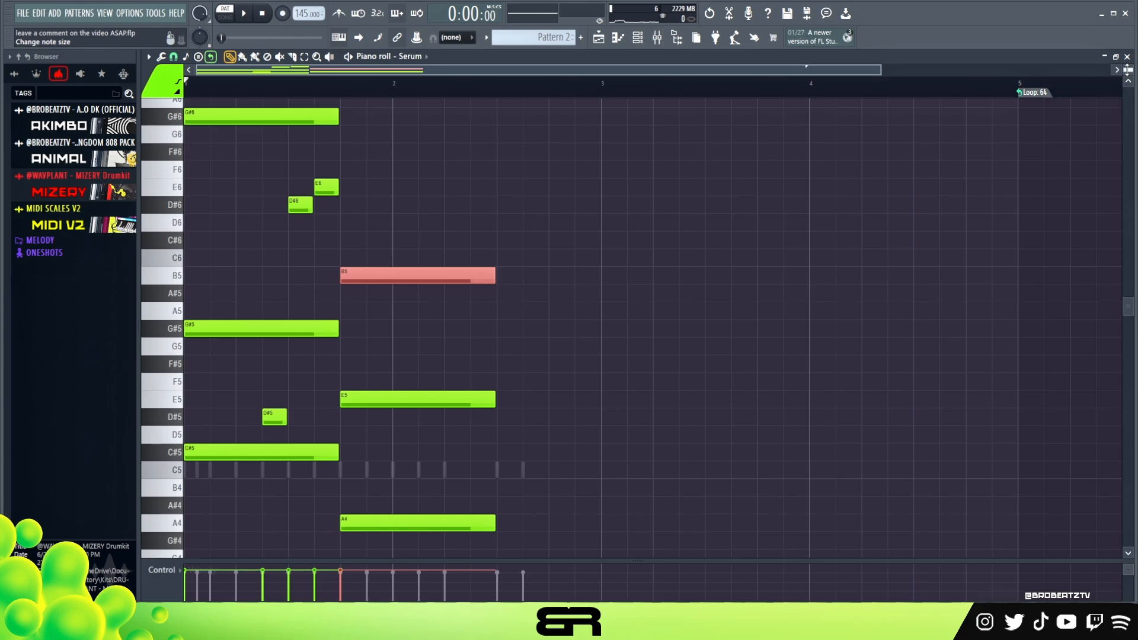
- Copy the whole two-bar Serum phrase to bar 3 and play the result
left_click_drag(1128, 70, 1128, 79)
key("ctrl+a")
left_click_drag(228, 172, 632, 172)
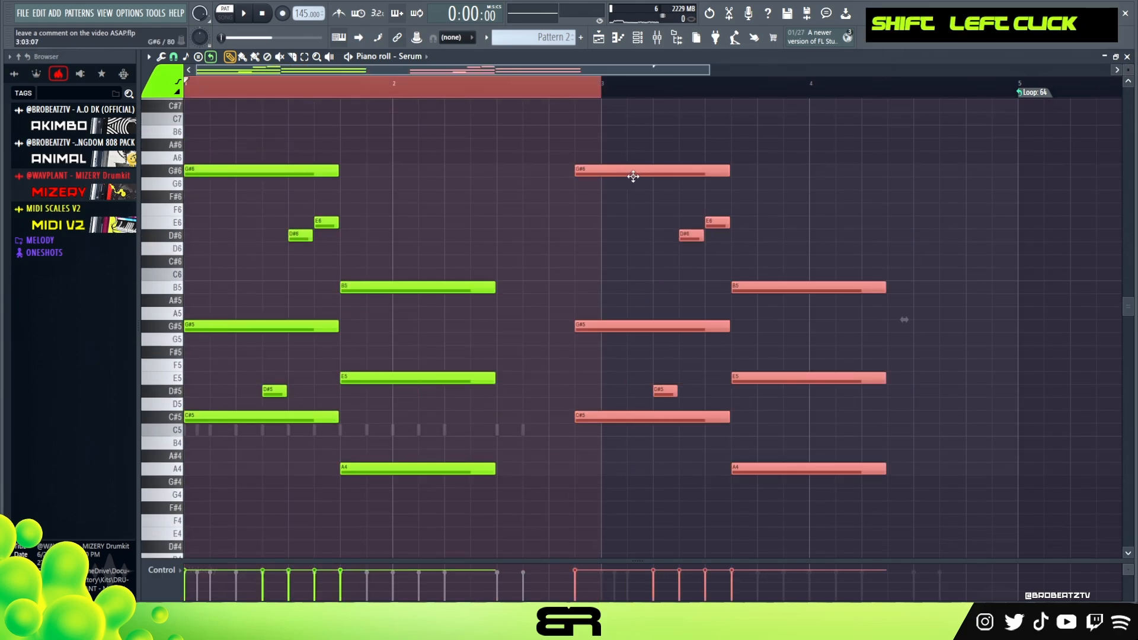
right_click(587, 221)
key("space")
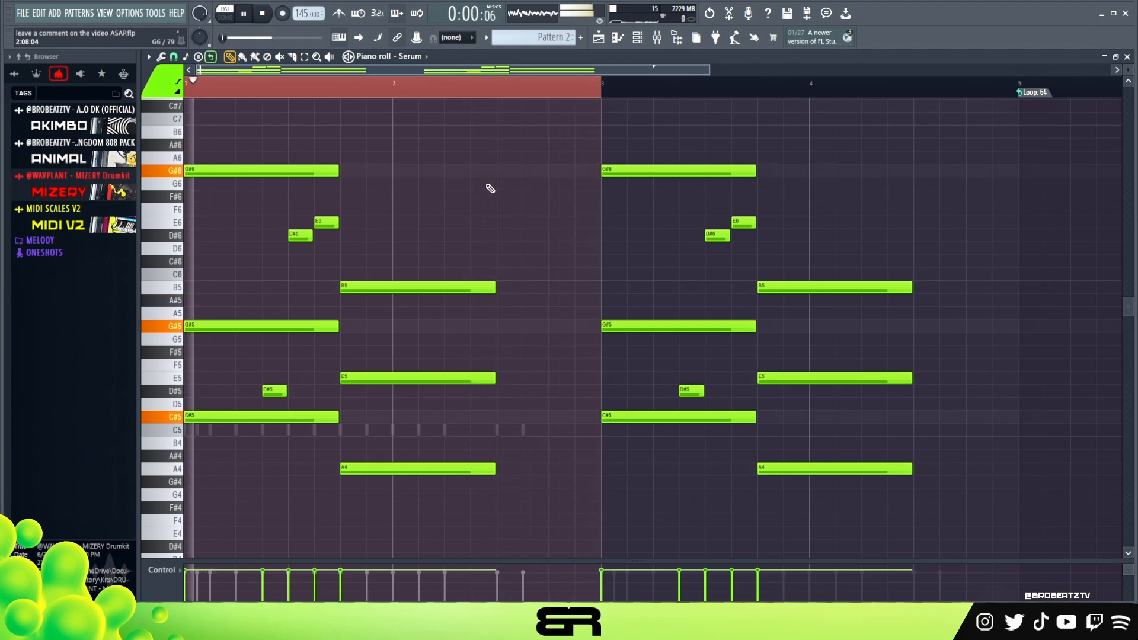
key("space")
- Check the PRIMARY and SECONDARY mixer tracks, clear the timeline selection and listen to the pattern
left_click(657, 37)
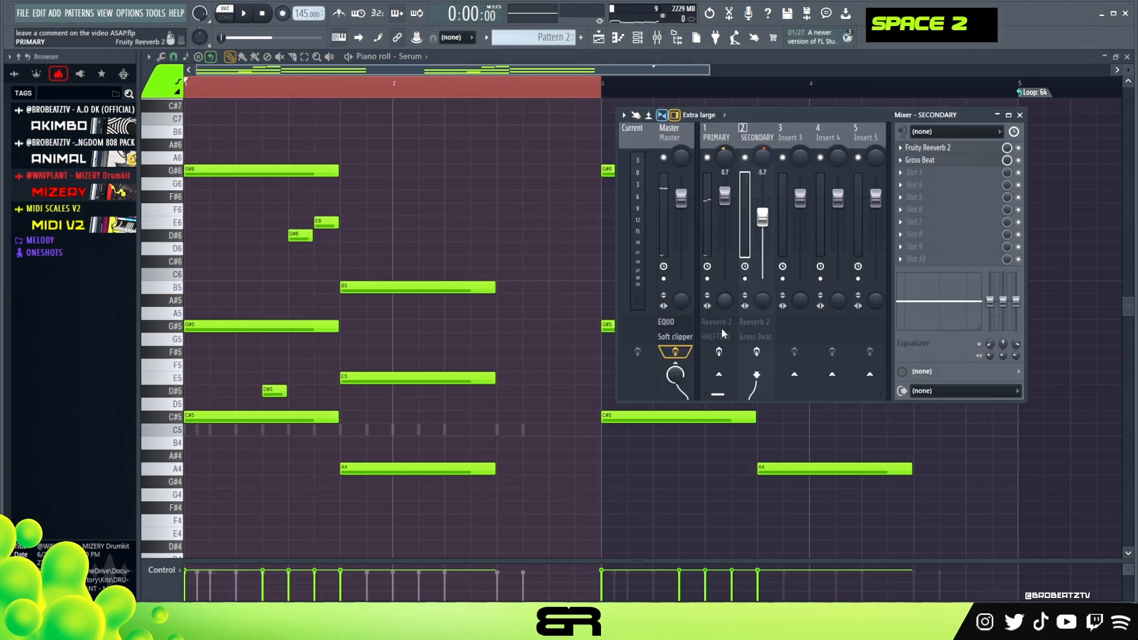
key("space")
key("space")
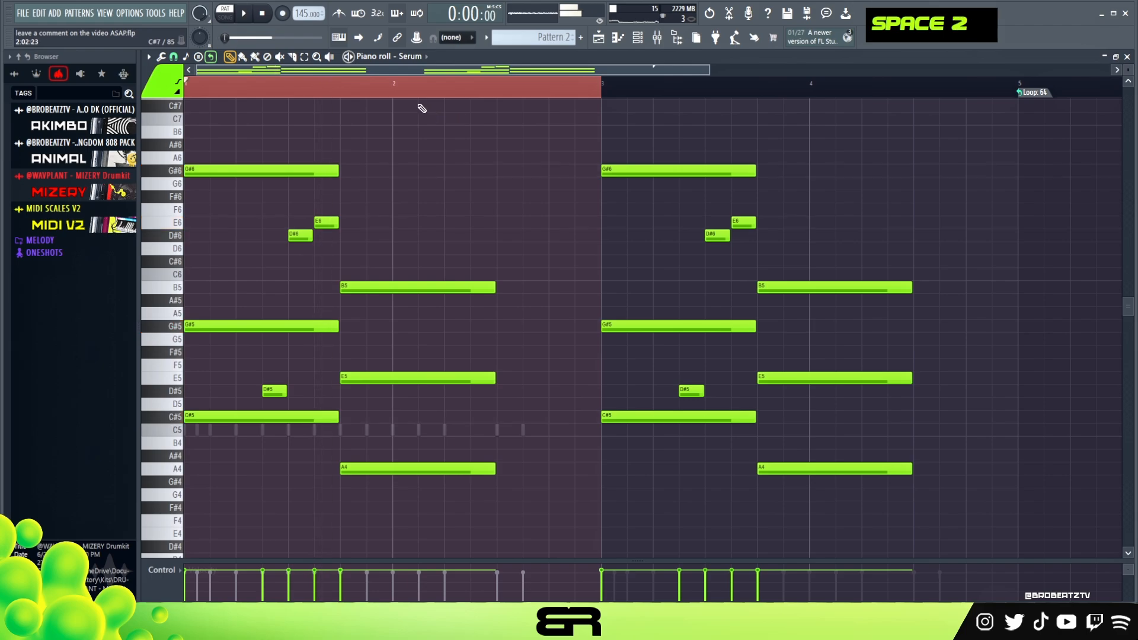
double_click(410, 98)
key("space")
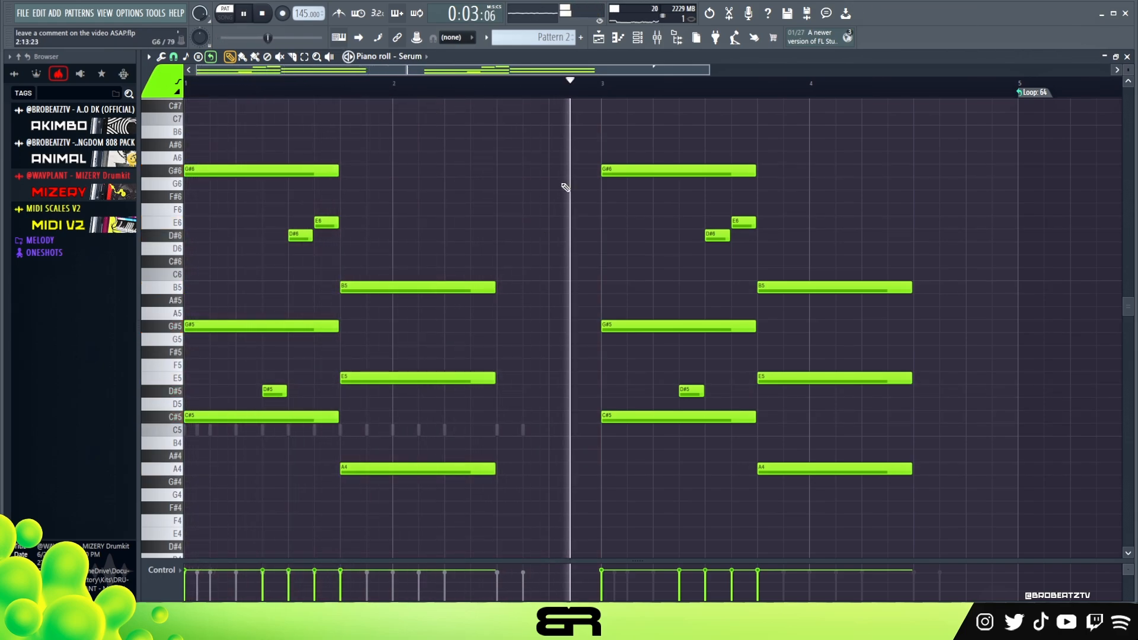
key("space")
- In the 808 Atreus piano roll, place a half-beat C#5 at bar 1 and copy it to A4 on beat 2 of bar 2
left_click(637, 38)
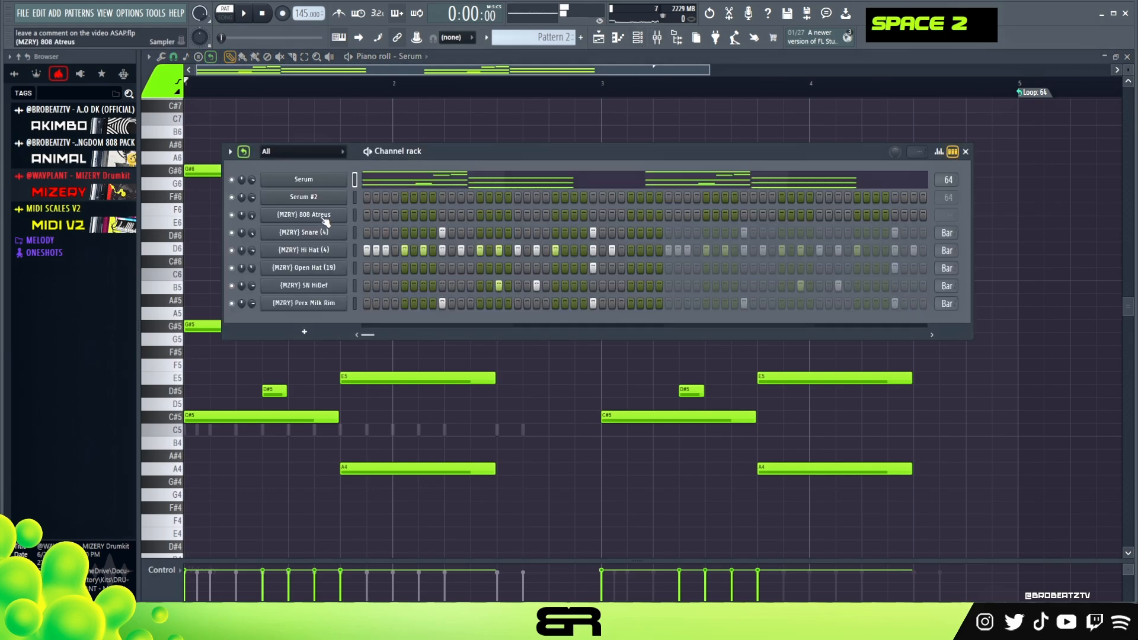
right_click(325, 220)
left_click(408, 213)
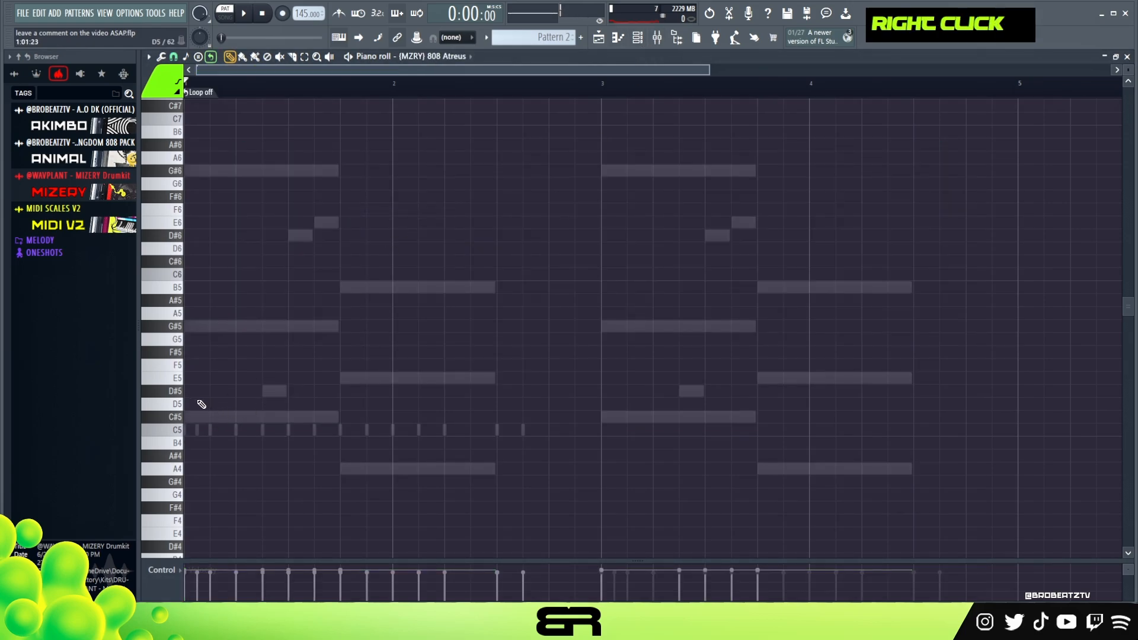
key("ctrl+z")
key("ctrl+z")
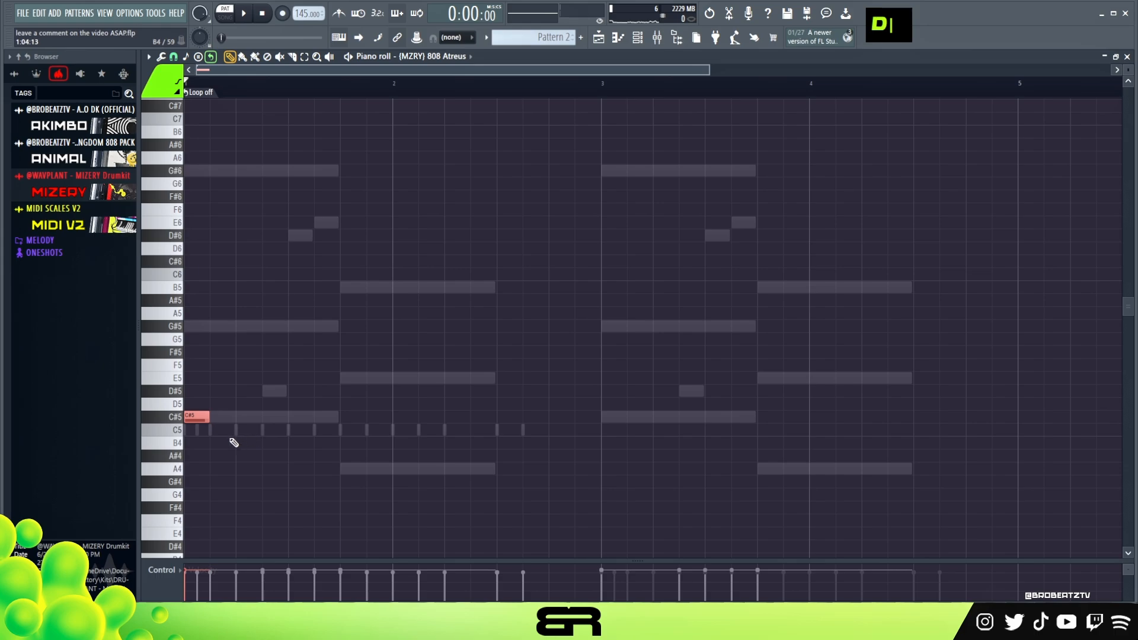
left_click(203, 429, "ctrl")
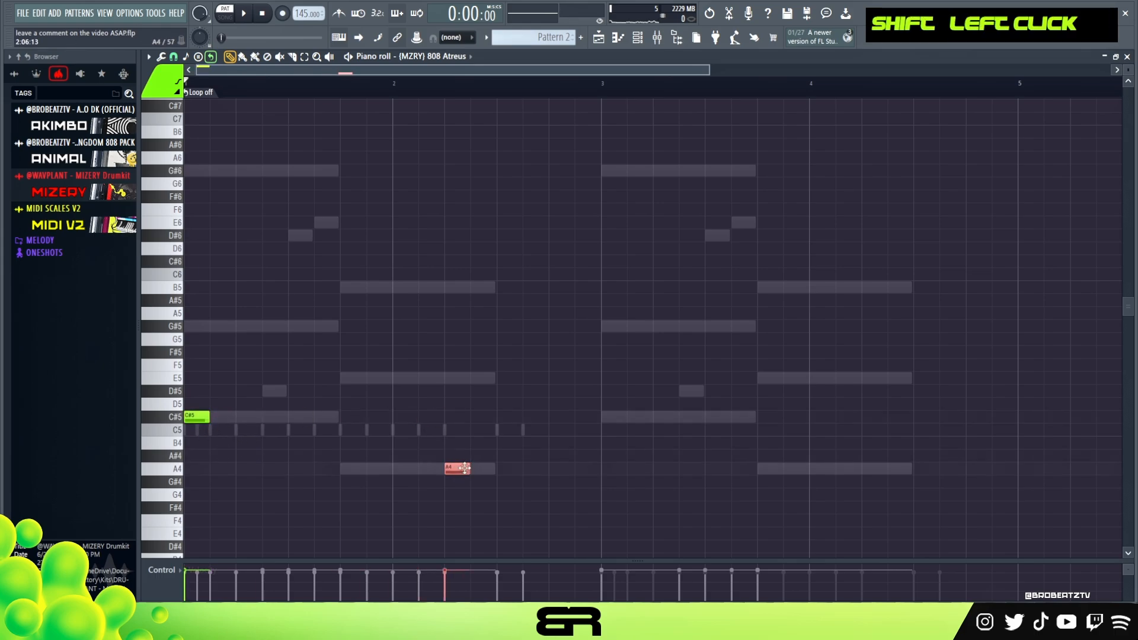
key("space")
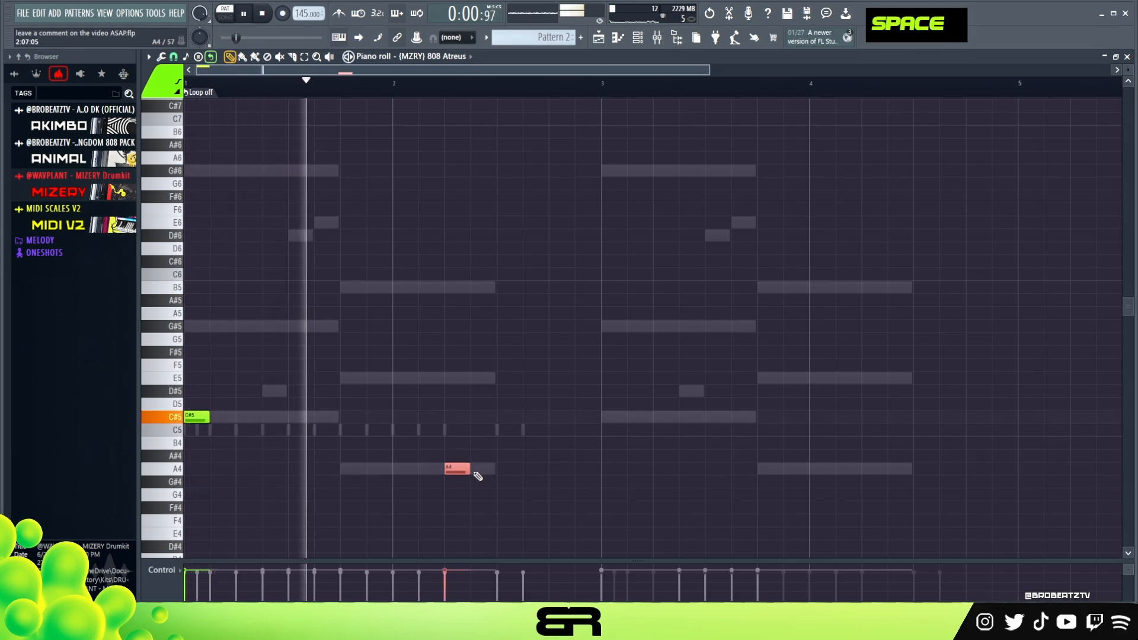
- Add a second half-beat A4 to the 808 line in bar 2 and raise both A notes an octave to A5
left_click(526, 469)
key("ctrl+a")
left_click_drag(355, 436, 603, 483)
key("ctrl+Up")
- Repeat the 808 line from bar 3, add a C#5 one and a half beats into bar 3, and play it
left_click_drag(198, 417, 614, 418)
left_click(686, 418)
right_click(825, 406)
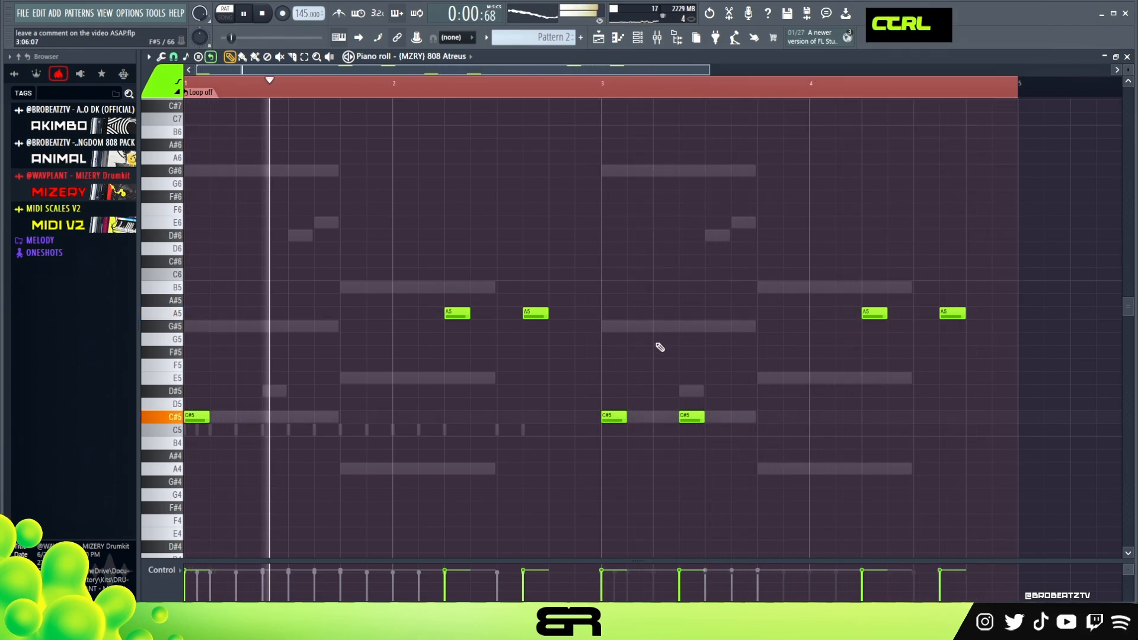
key("space")
- Move the second A5 of each 808 pair half a beat earlier, lower bar 2's pair to A4, and listen
left_click_drag(537, 331, 504, 295)
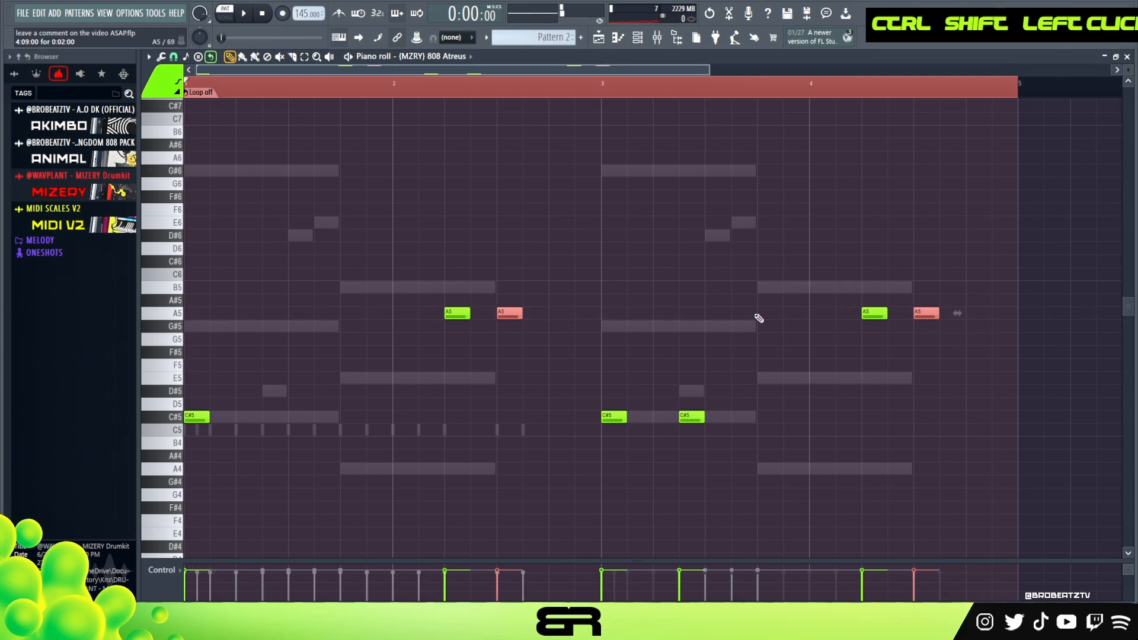
key("space")
scroll(508, 257, "down", 5)
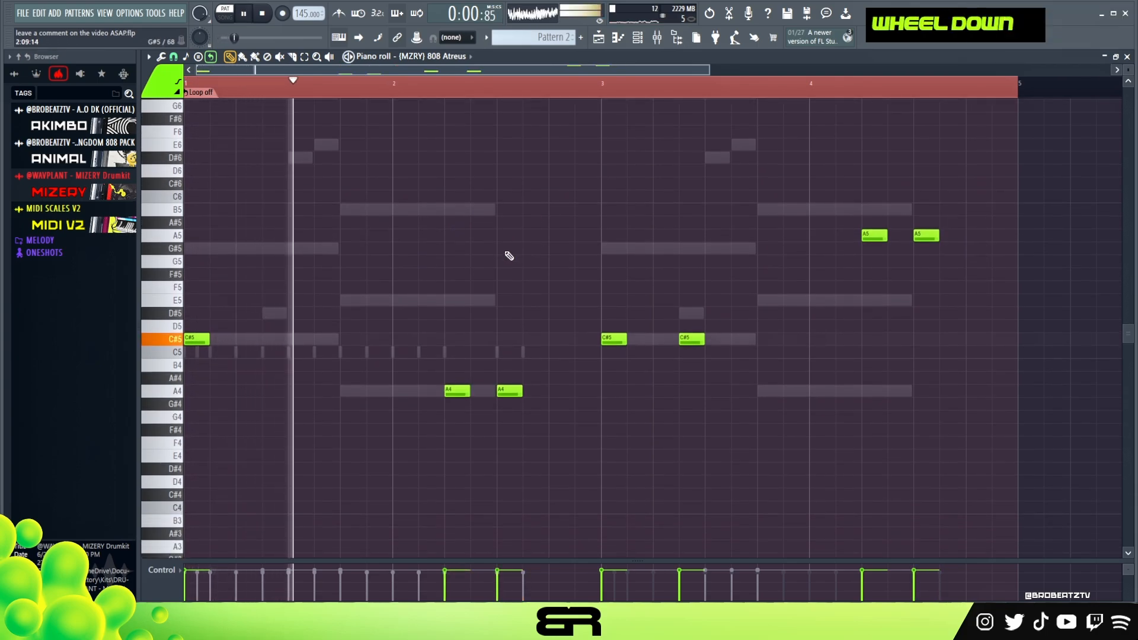
scroll(509, 256, "up", 3)
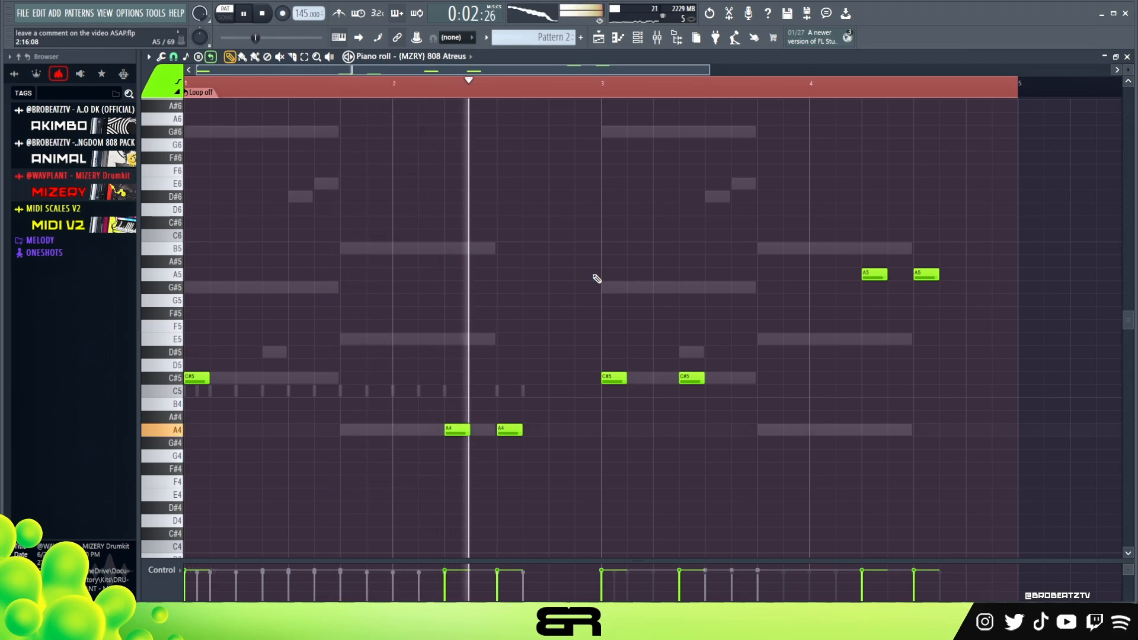
key("space")
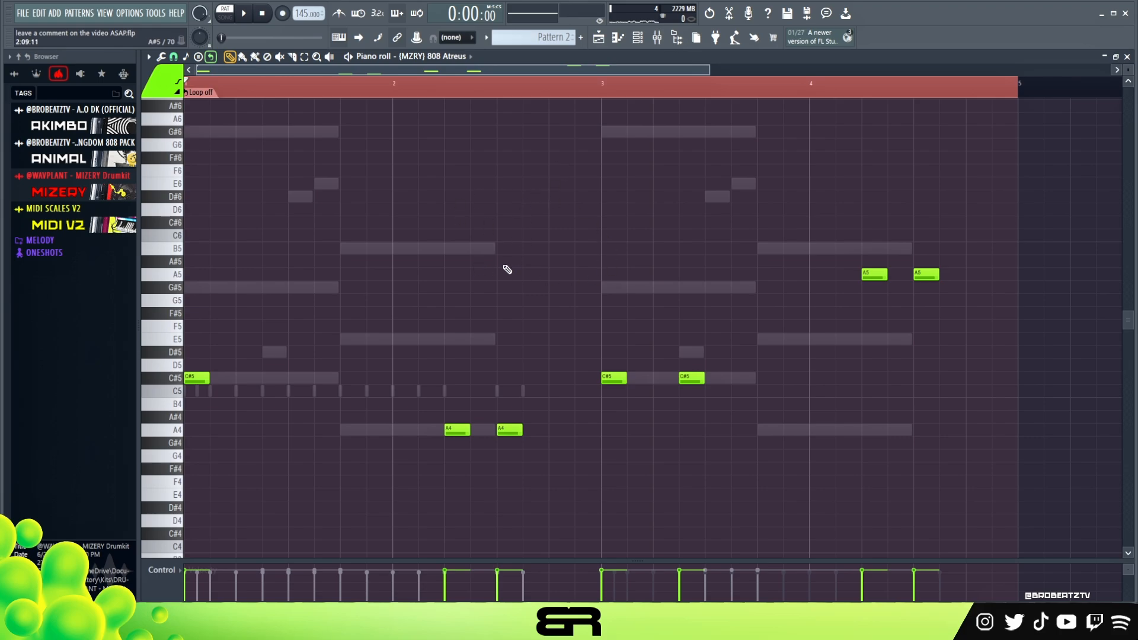
- Mute the 808 Atreus channel in the channel rack and play the pattern without it
left_click(639, 41)
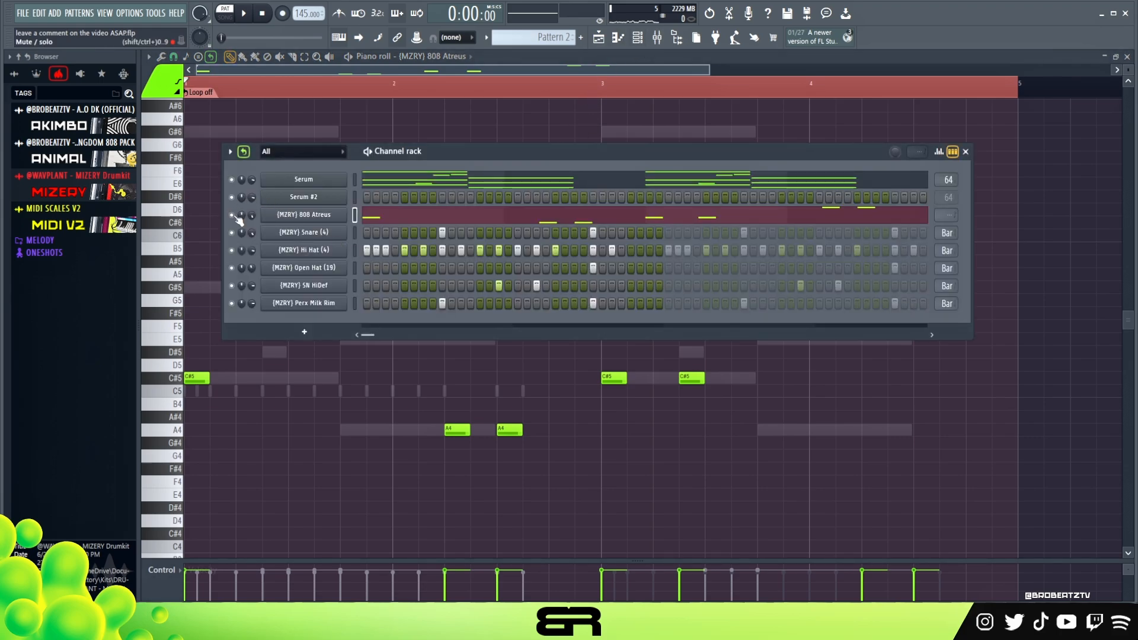
key("space")
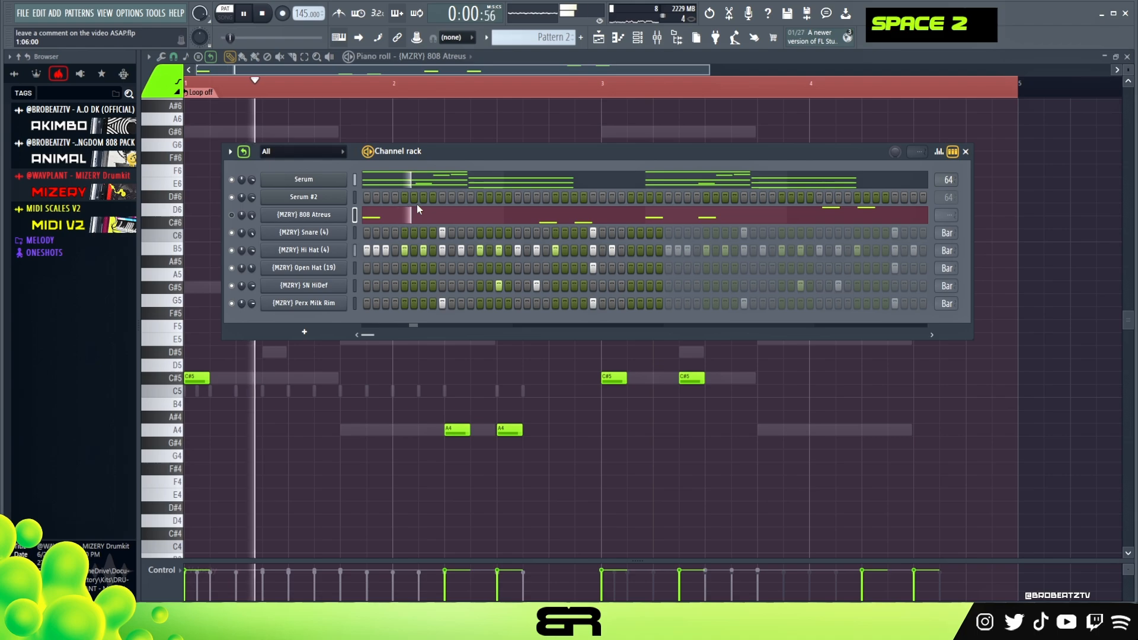
key("space")
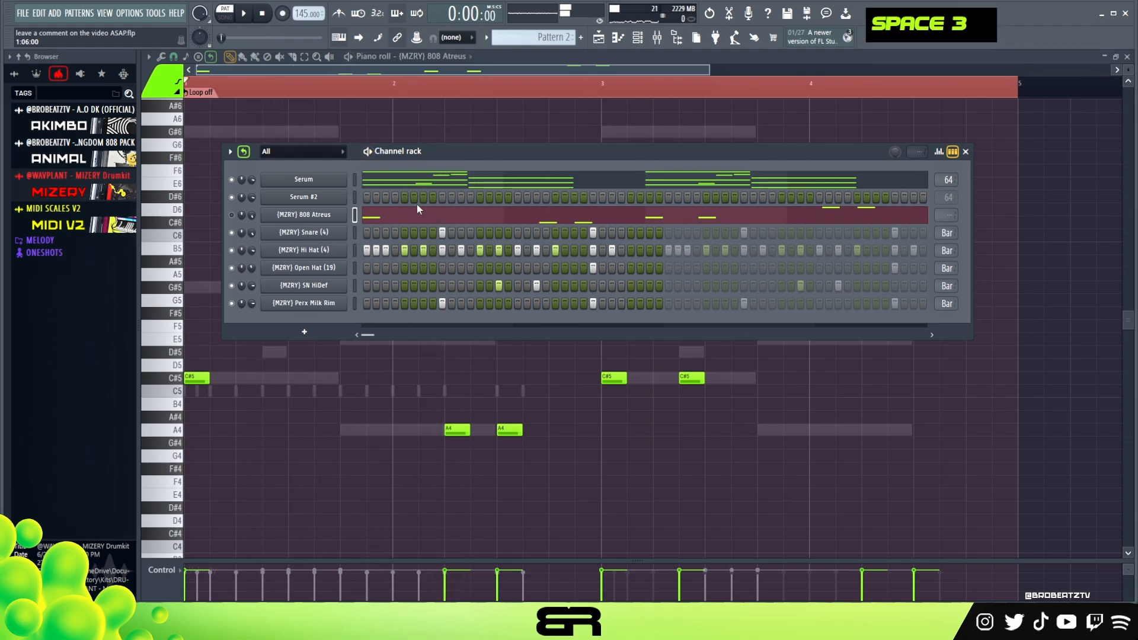
- Clone Pattern 2 and cut the Serum and 808 Atreus notes from the copy, leaving the drums
left_click_drag(514, 151, 518, 176)
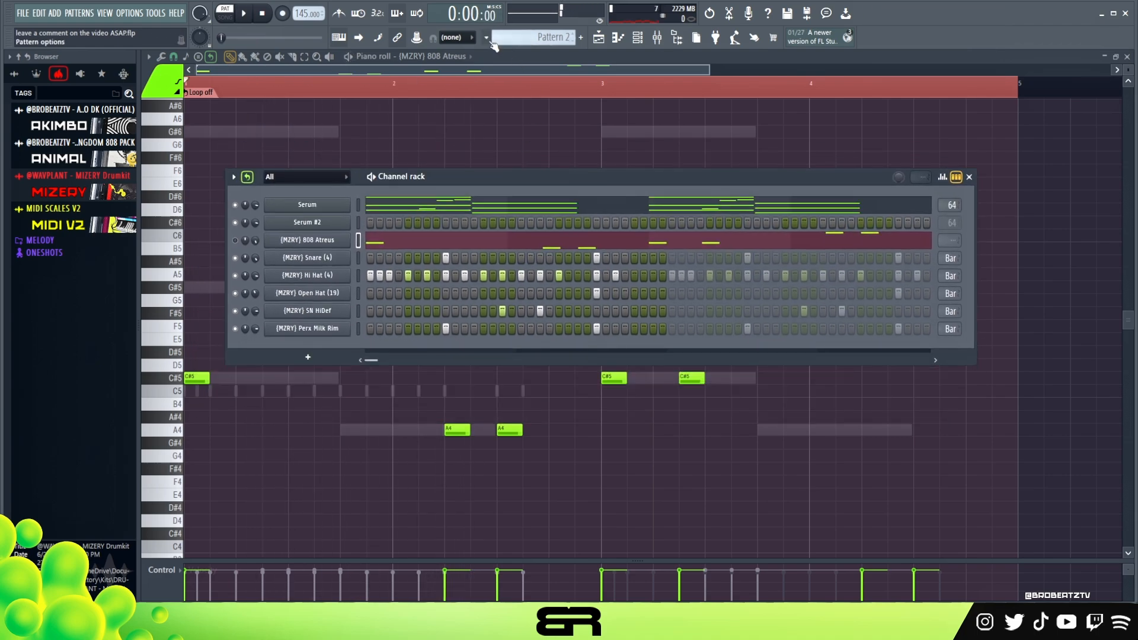
left_click(486, 38)
left_click(546, 172)
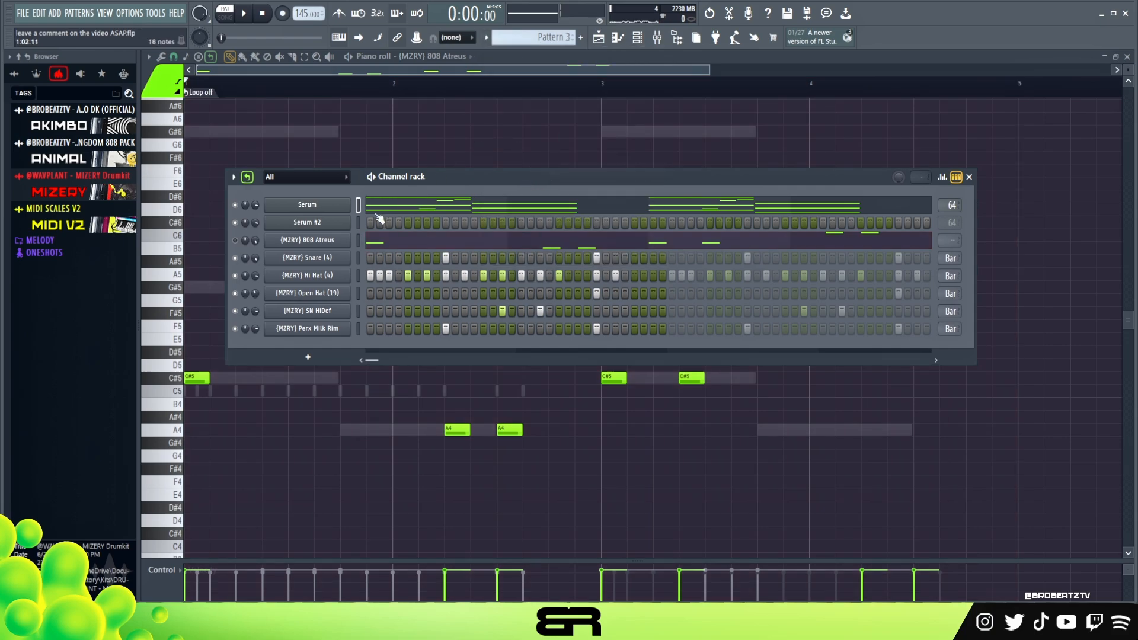
right_click(332, 206)
left_click(474, 205)
right_click(340, 242)
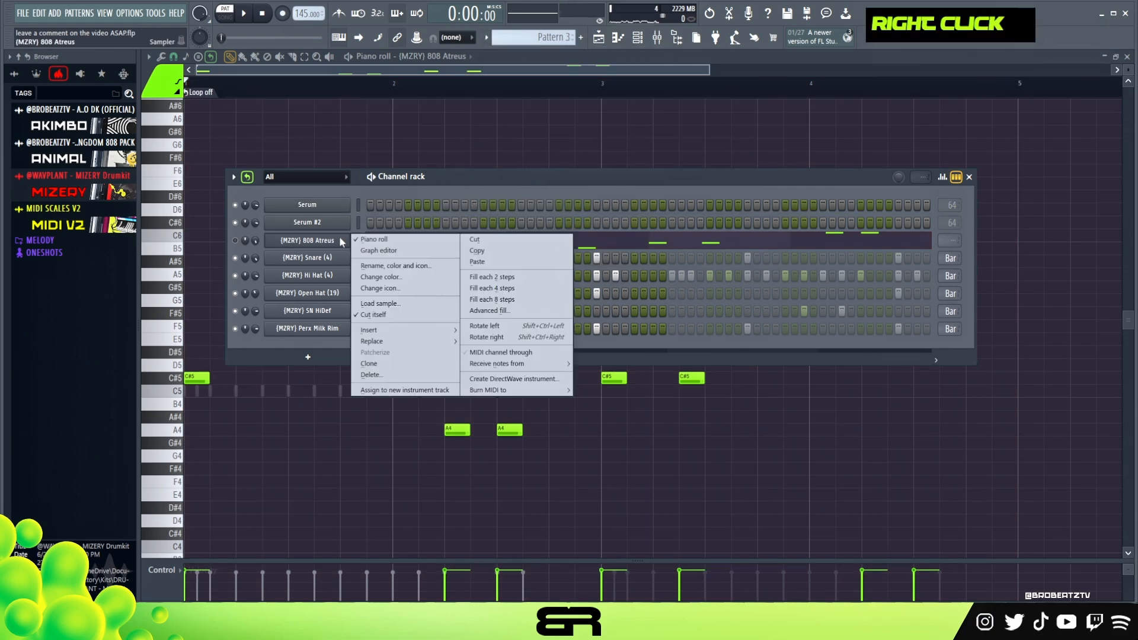
left_click(474, 239)
- In Serum's piano roll, write a bar-long G#5 at bar 1 and G5 at bar 2, and add a C6 above the G#5
right_click(332, 209)
left_click(369, 205)
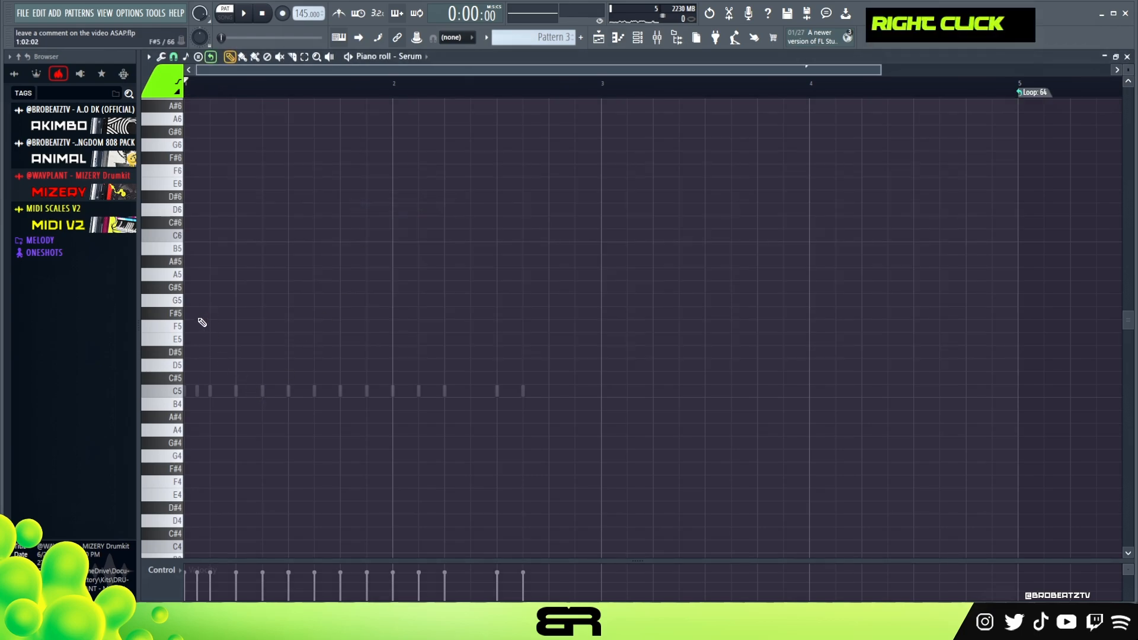
left_click(659, 42)
right_click(235, 291)
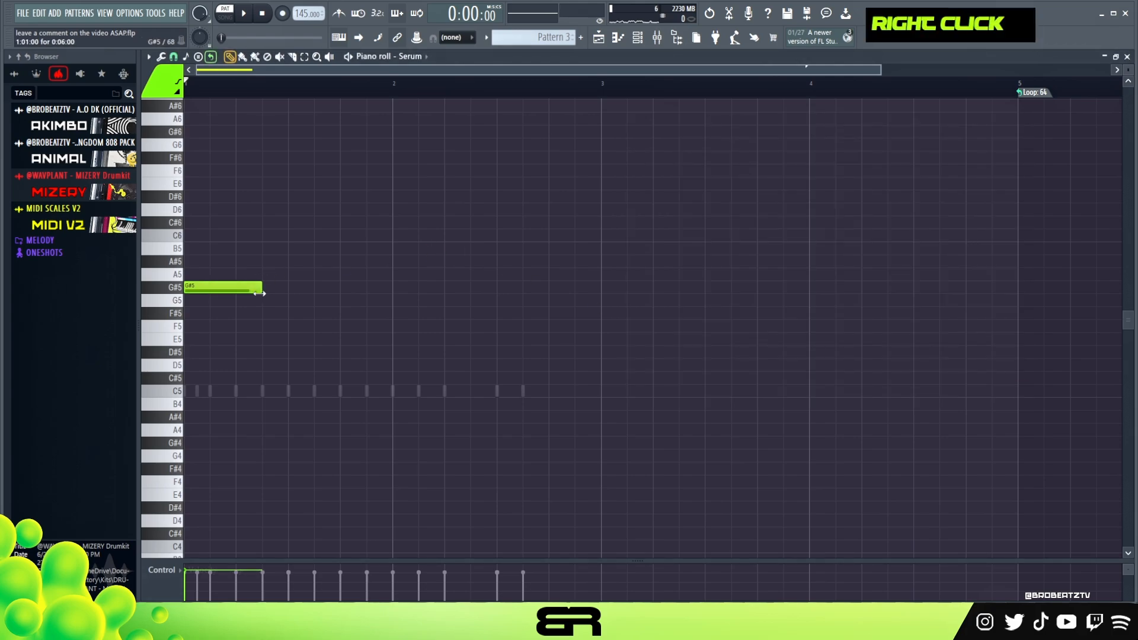
left_click(392, 300)
left_click(274, 289, "ctrl")
left_click_drag(274, 289, 247, 237)
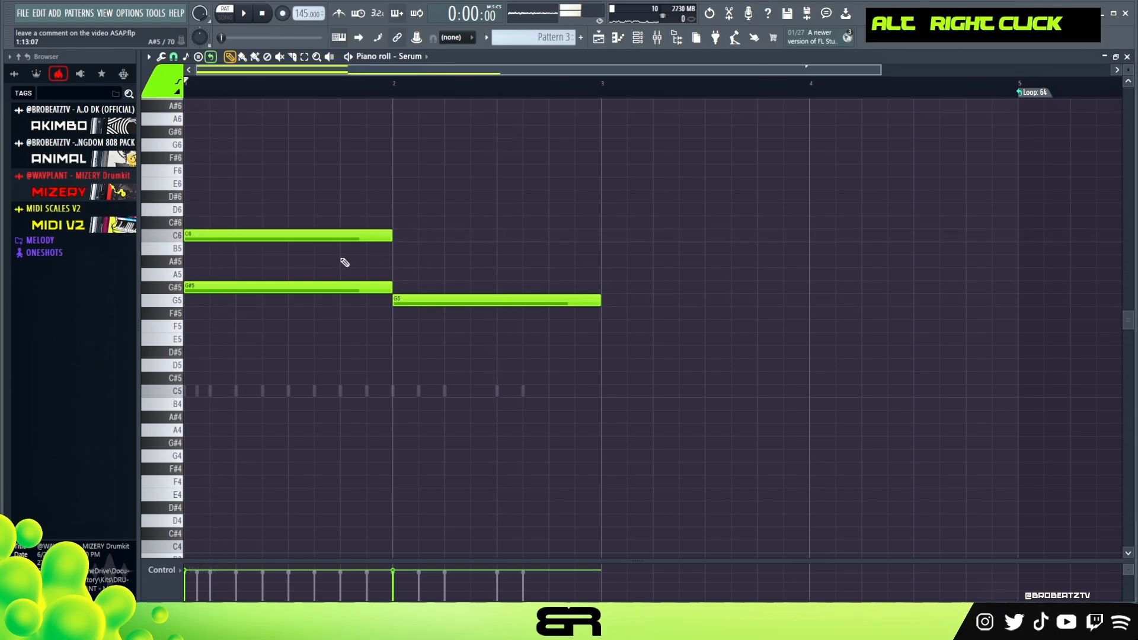
- Move the C6 note to bar 3, repeat it at bar 4, and play the chord roots
left_click_drag(265, 235, 682, 233)
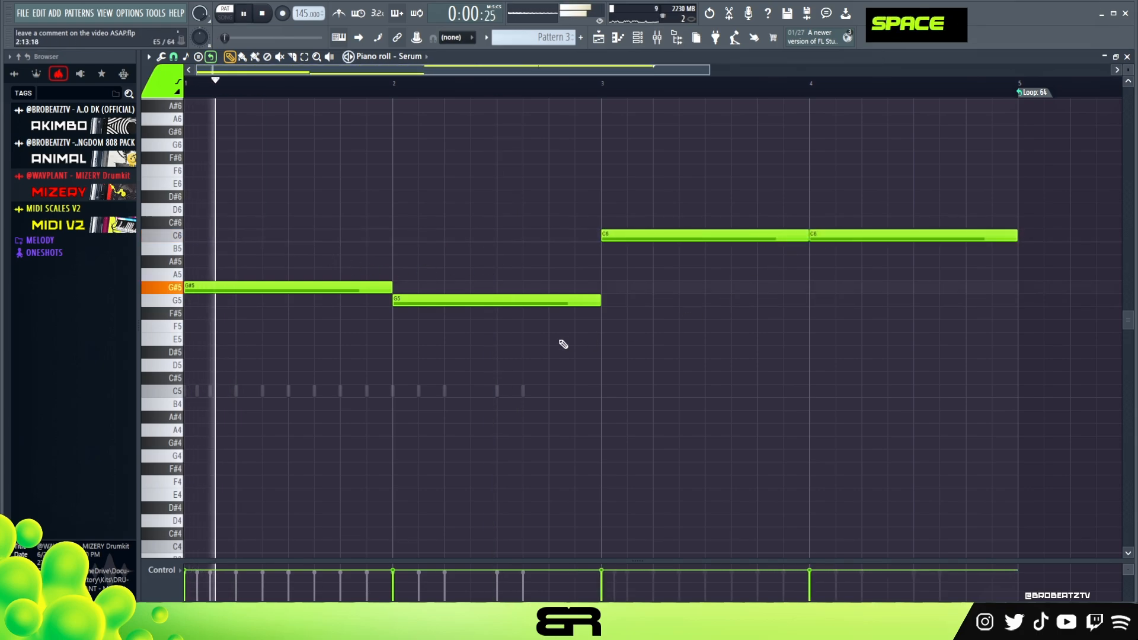
scroll(569, 350, "up", 1)
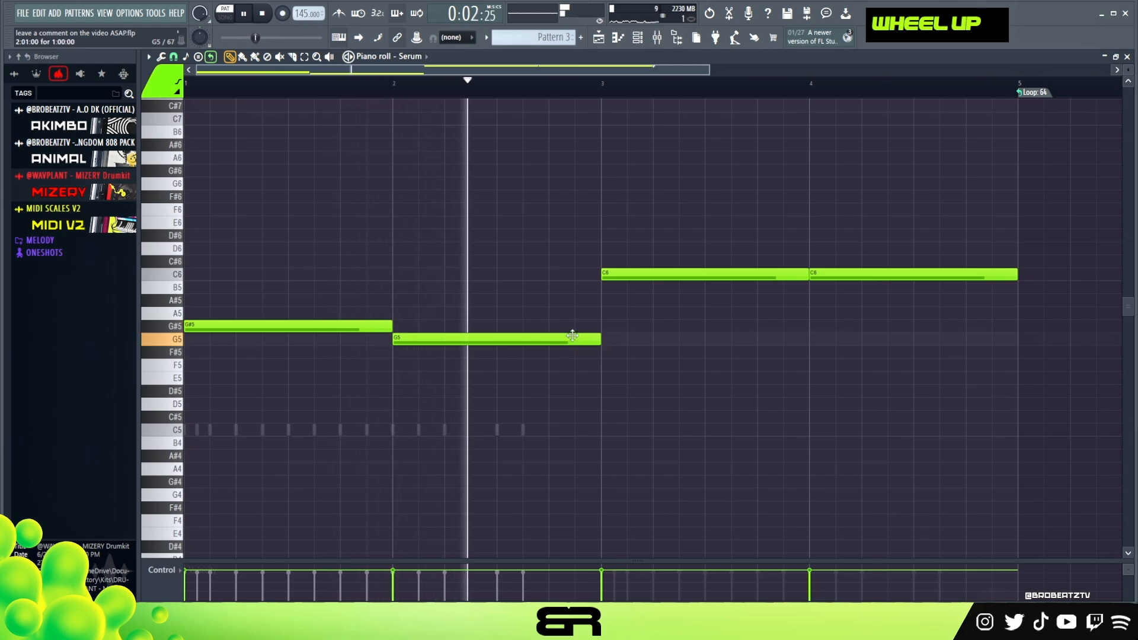
key("space")
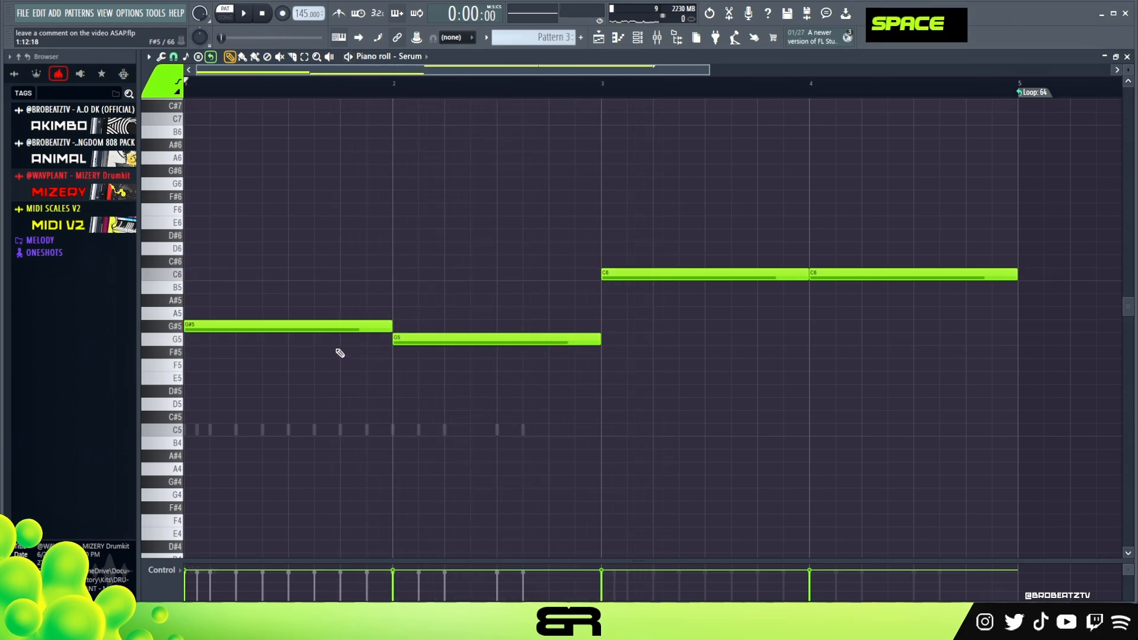
- Add bar-long D#6 notes above the G#5 in bar 1 and the G5 in bar 2, and listen
left_click(266, 328, "ctrl")
left_click_drag(257, 330, 229, 222)
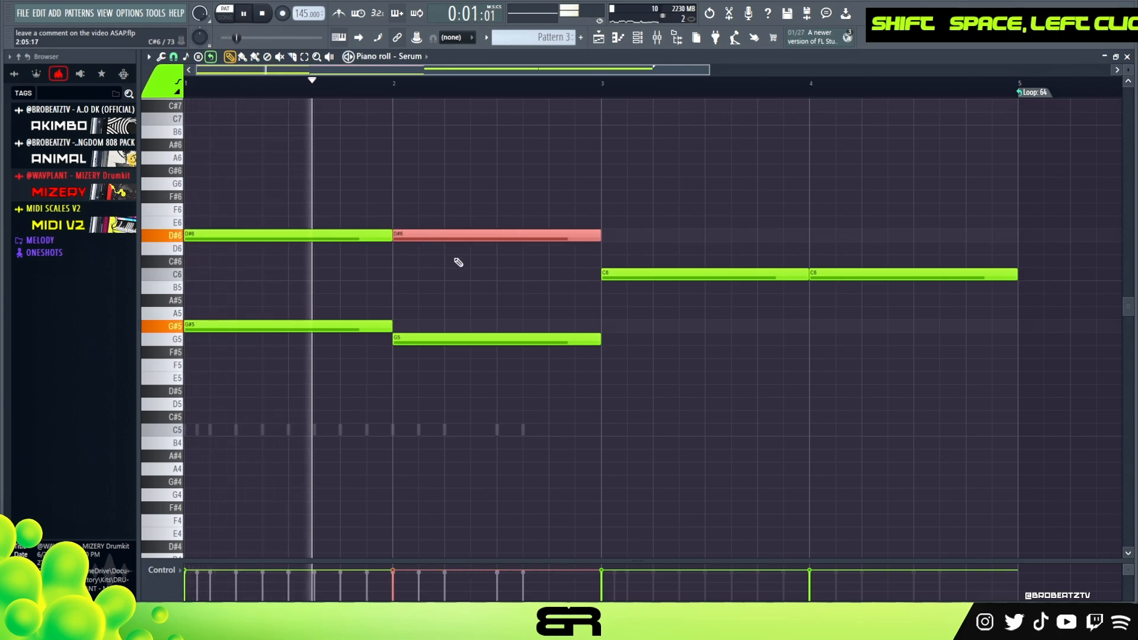
right_click(435, 264)
left_click_drag(261, 216, 409, 265, "ctrl")
key("space")
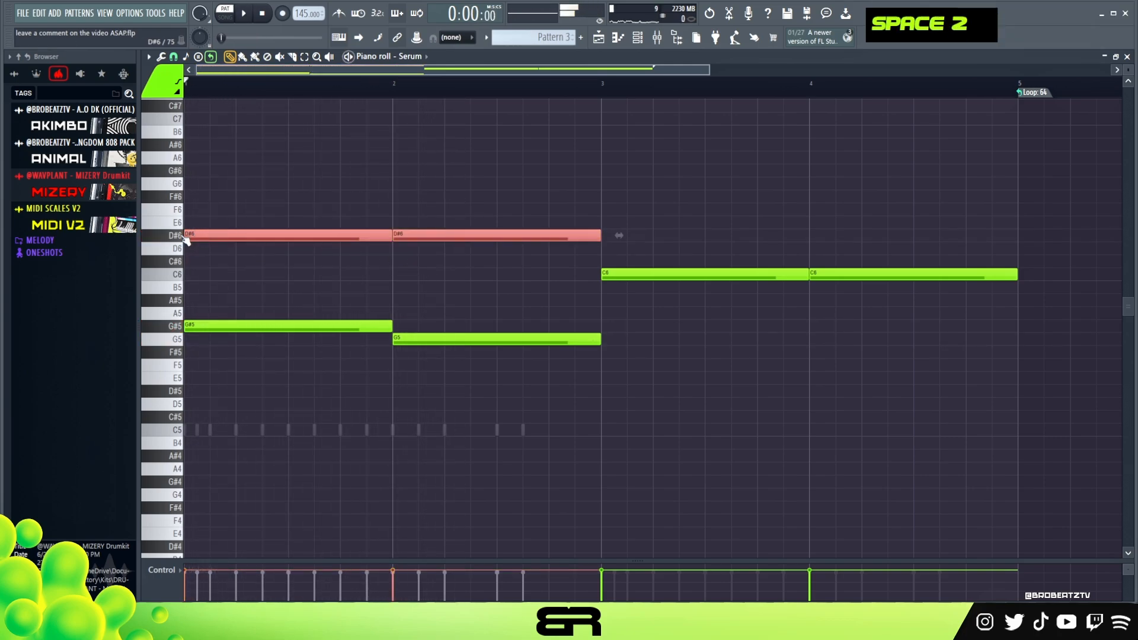
- Start both D#6 notes half a beat later, add a shortened A#6 at beat 2 of bar 1, and listen
right_click(232, 252)
left_click_drag(222, 308, 308, 326, "ctrl")
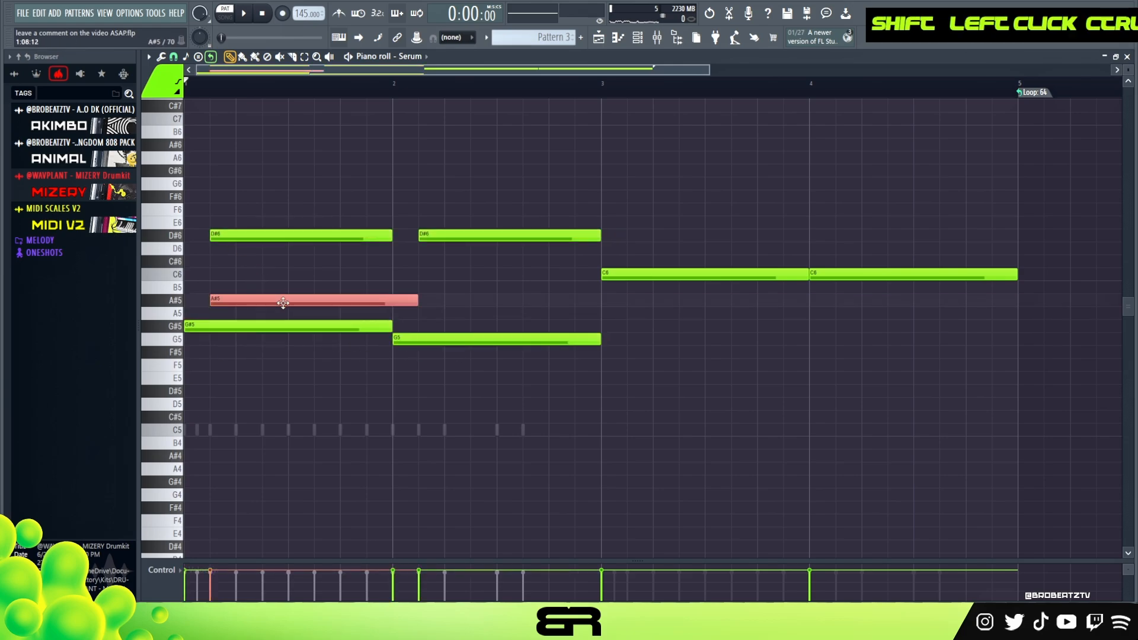
key("space")
key("ctrl+Up")
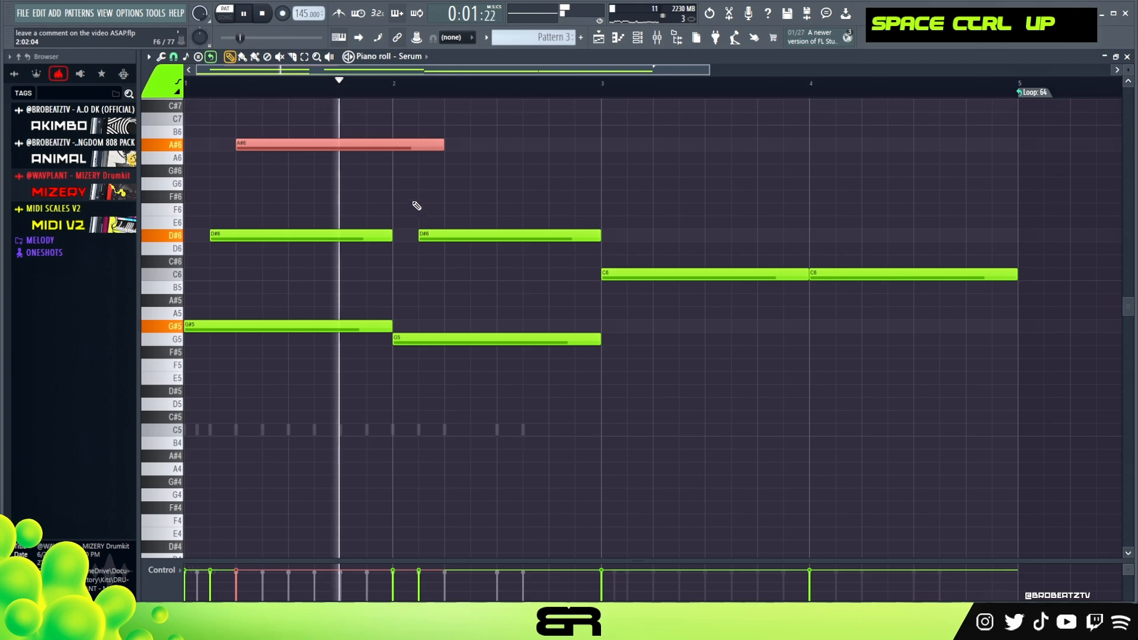
key("space")
key("space")
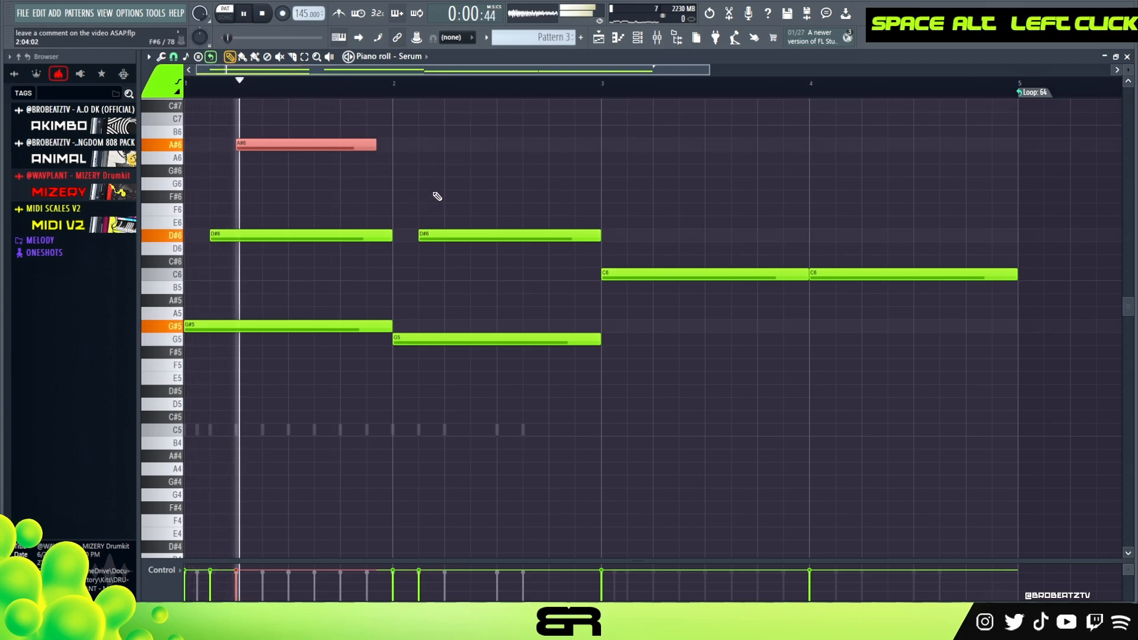
key("space")
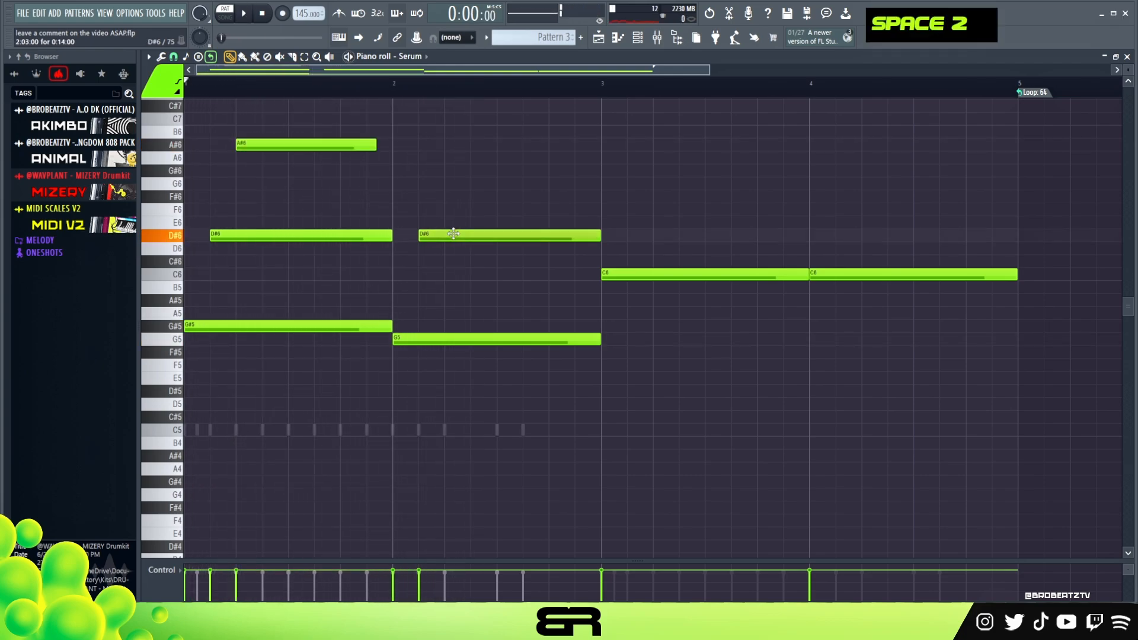
- In bar 2, lower the D#6 to D6 and add a D#6 at beat 2 and a G6 late in beat 3, trimmed before bar 3
key("space")
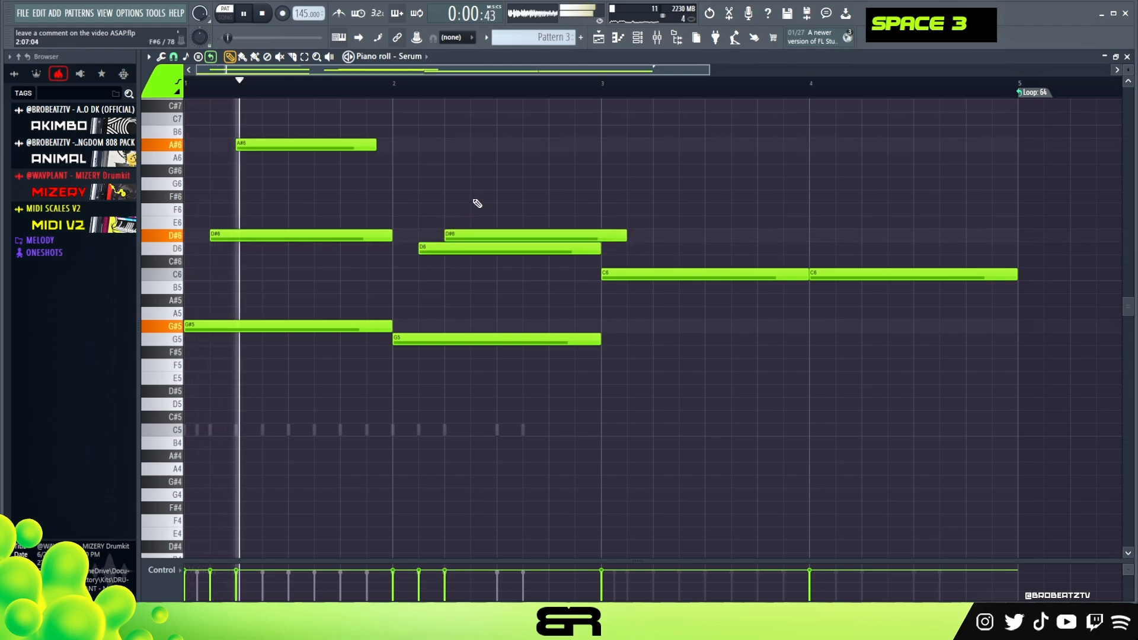
key("space")
left_click(521, 210)
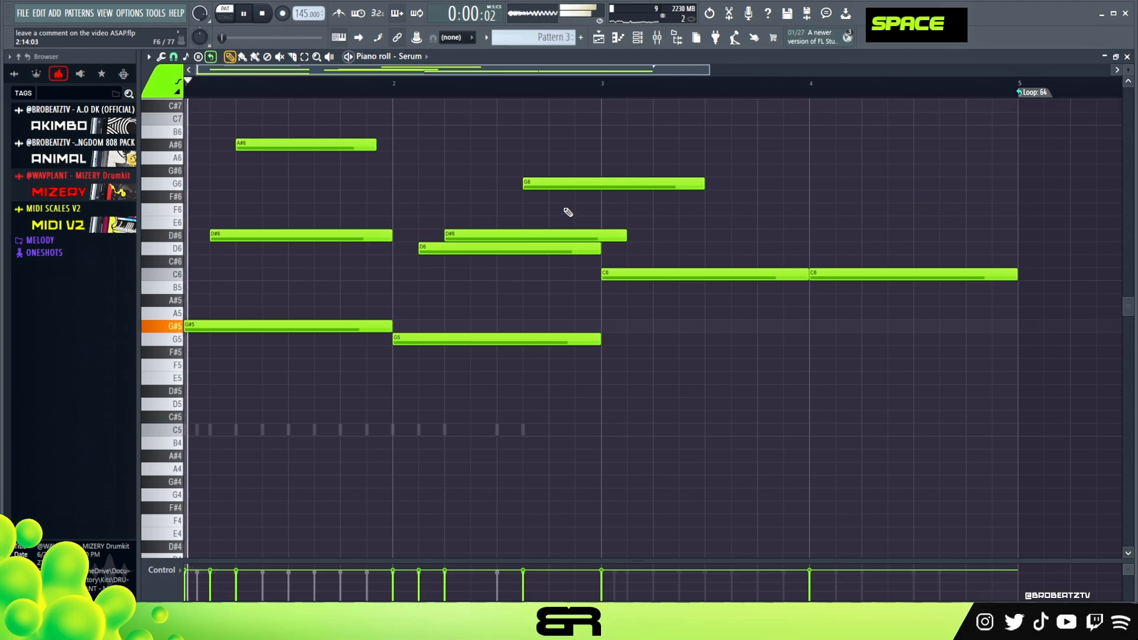
left_click_drag(703, 183, 597, 184)
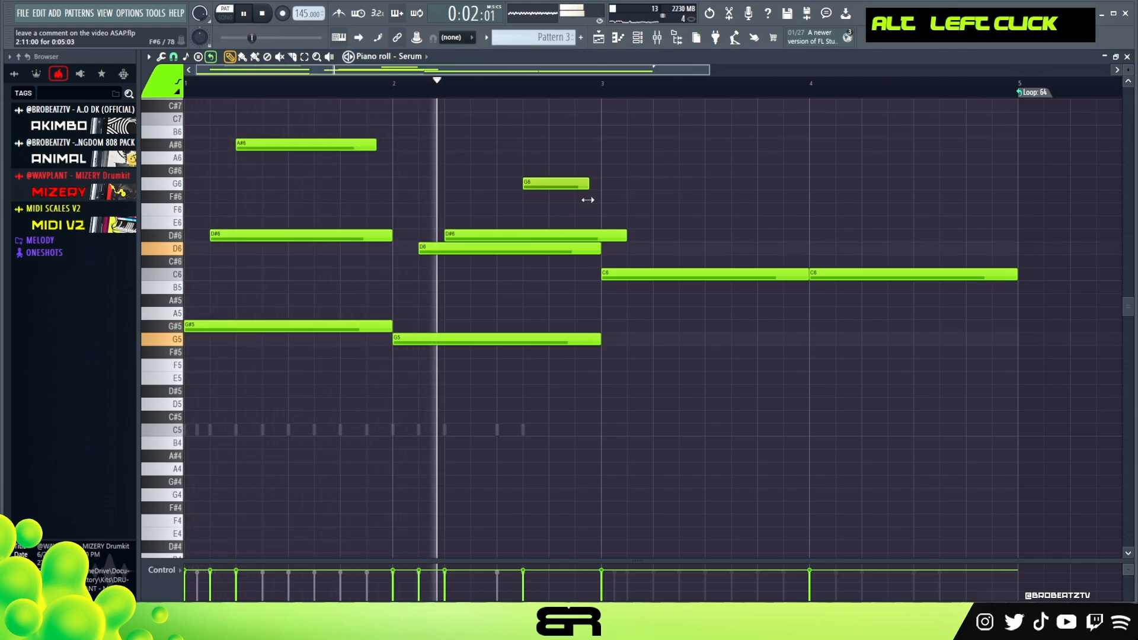
left_click_drag(625, 236, 594, 243)
key("space")
key("space")
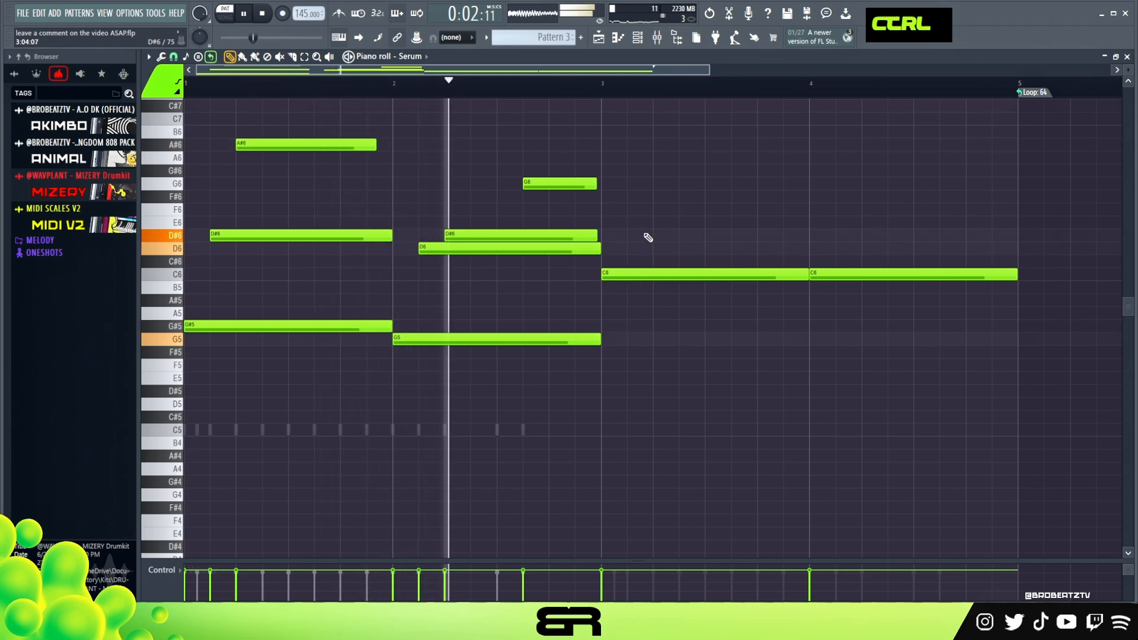
key("space")
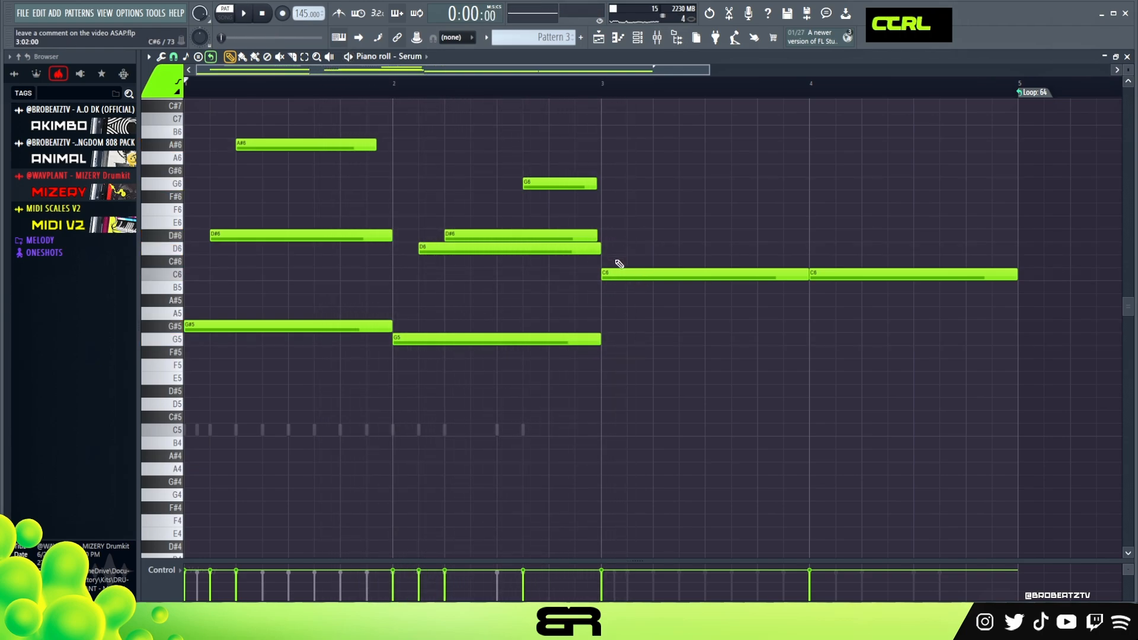
- Copy the D#6 to half a beat into bar 3 and the A#6 to beat 2 of that bar
left_click(534, 234, "ctrl")
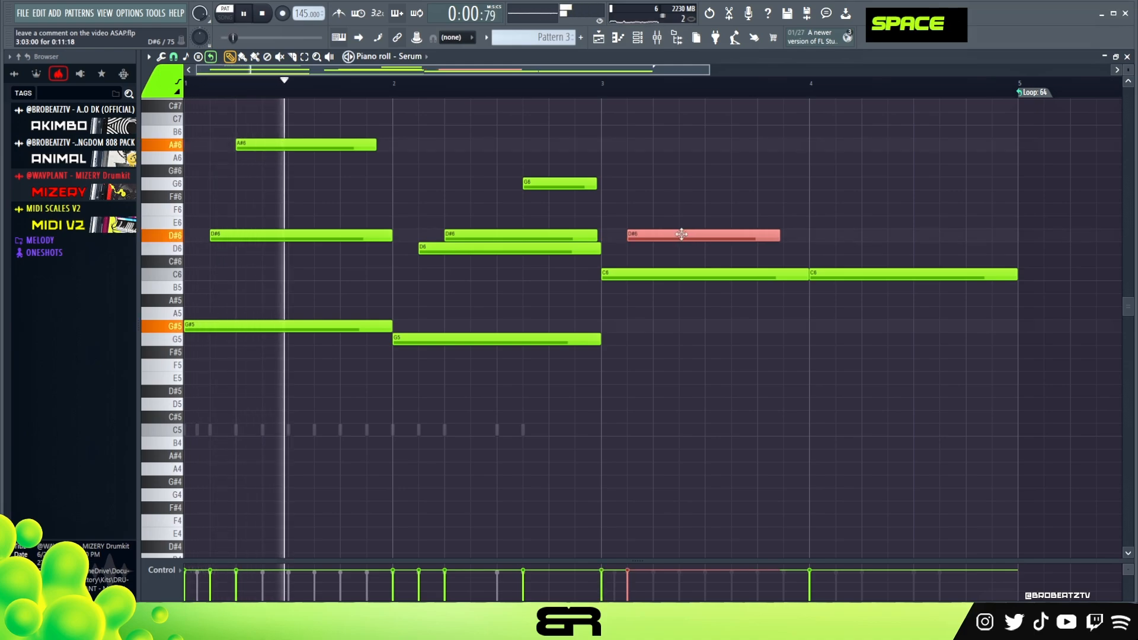
left_click(307, 146, "ctrl")
left_click_drag(308, 146, 710, 153)
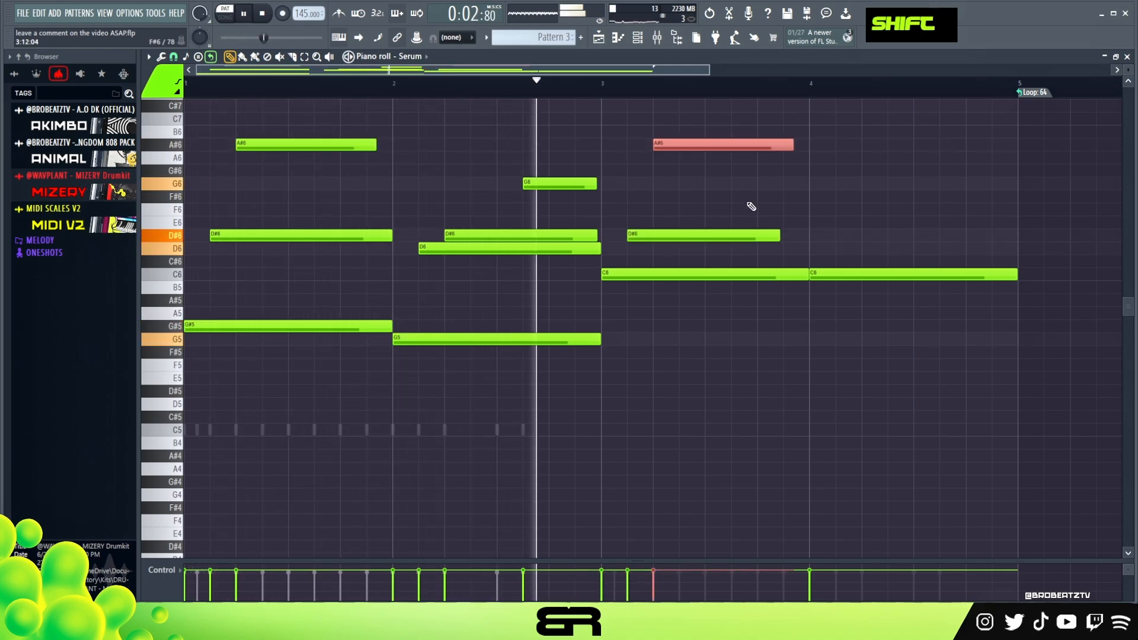
- Lower the two C6 notes in bars 3 and 4 by one octave to C5, and play the pattern
scroll(770, 213, "up", 3)
right_click(820, 237)
left_click_drag(767, 294, 902, 349)
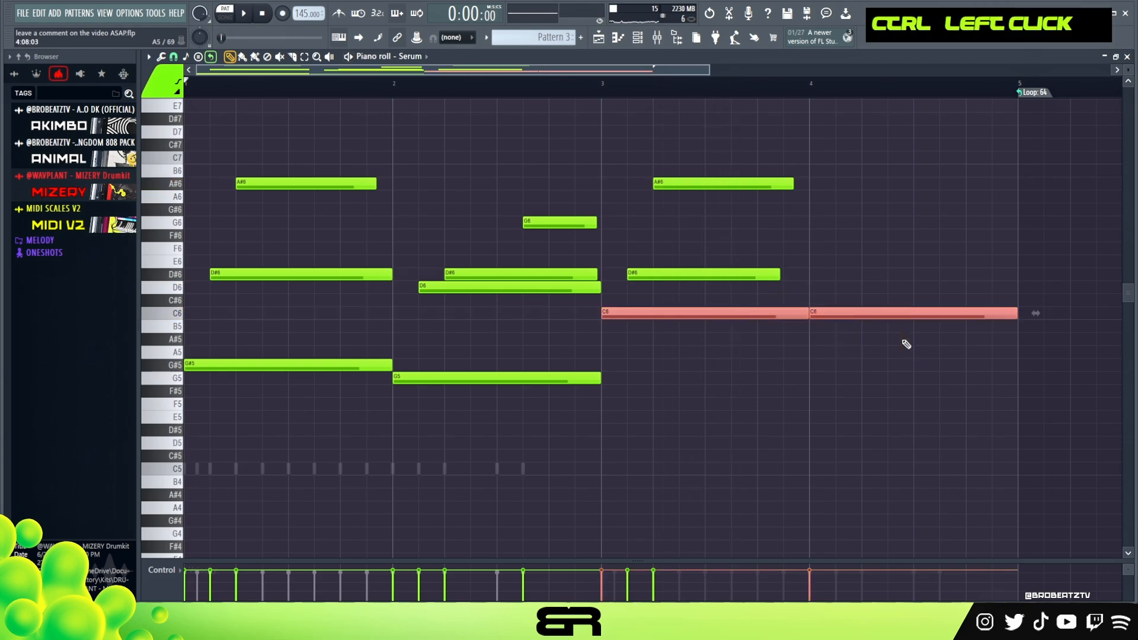
key("ctrl+Down")
right_click(869, 259)
key("space")
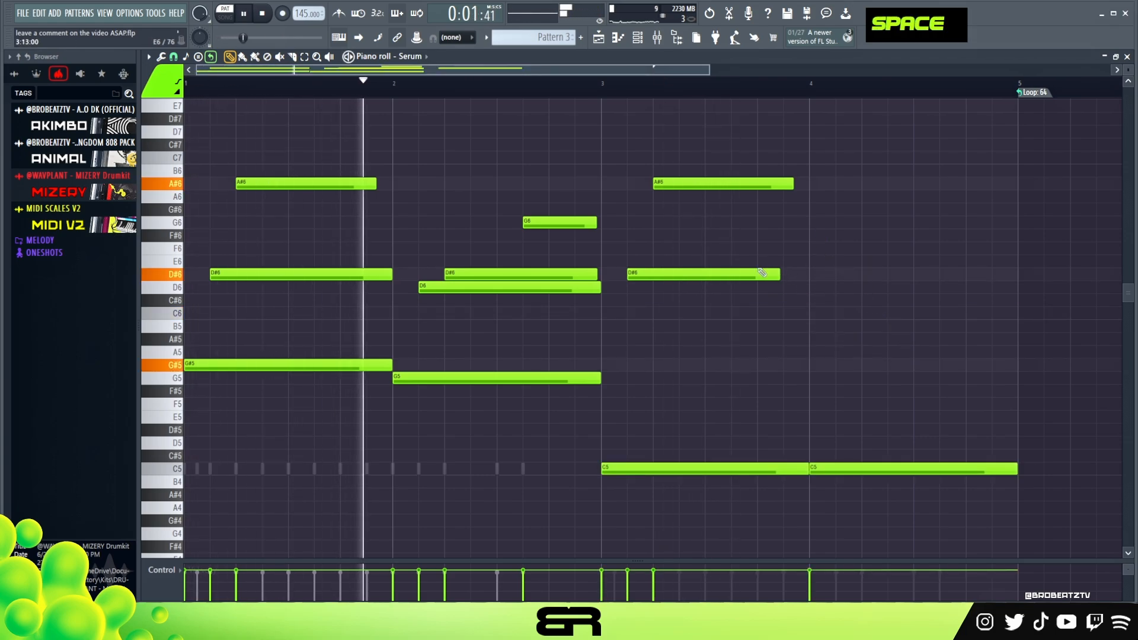
scroll(767, 286, "up", 3)
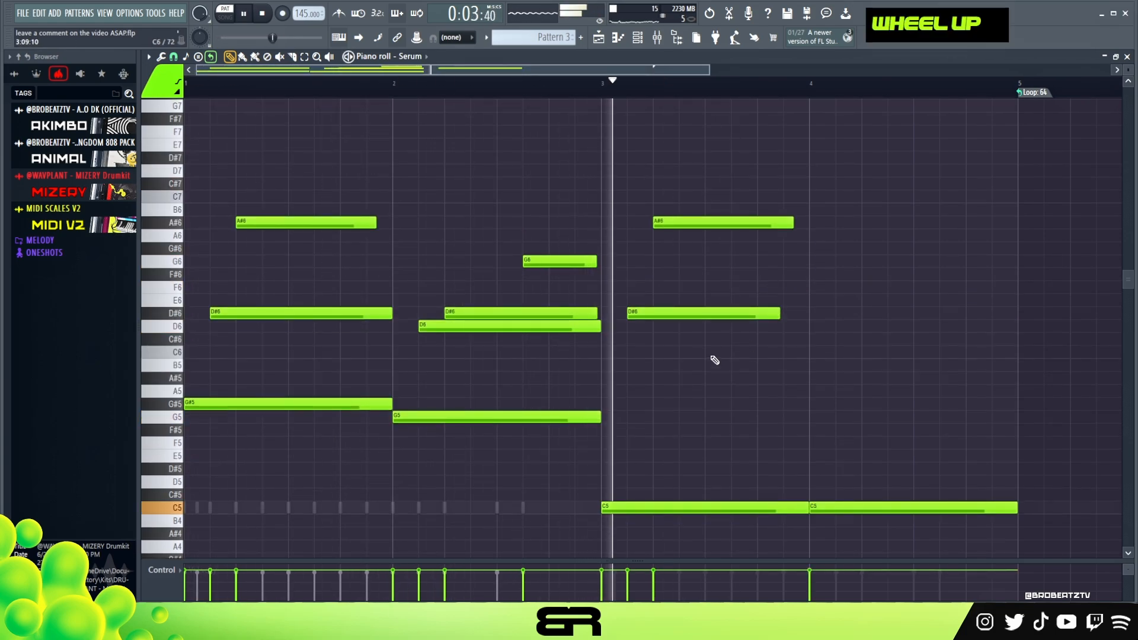
- Add short high notes to bar 3: a D#7 at beat 2 followed by a D7 in the middle of beat 3
left_click(653, 317, "ctrl")
key("space")
left_click(655, 326, "shift")
left_click(654, 316, "ctrl")
left_click_drag(670, 316, 719, 310)
key("ctrl+Up")
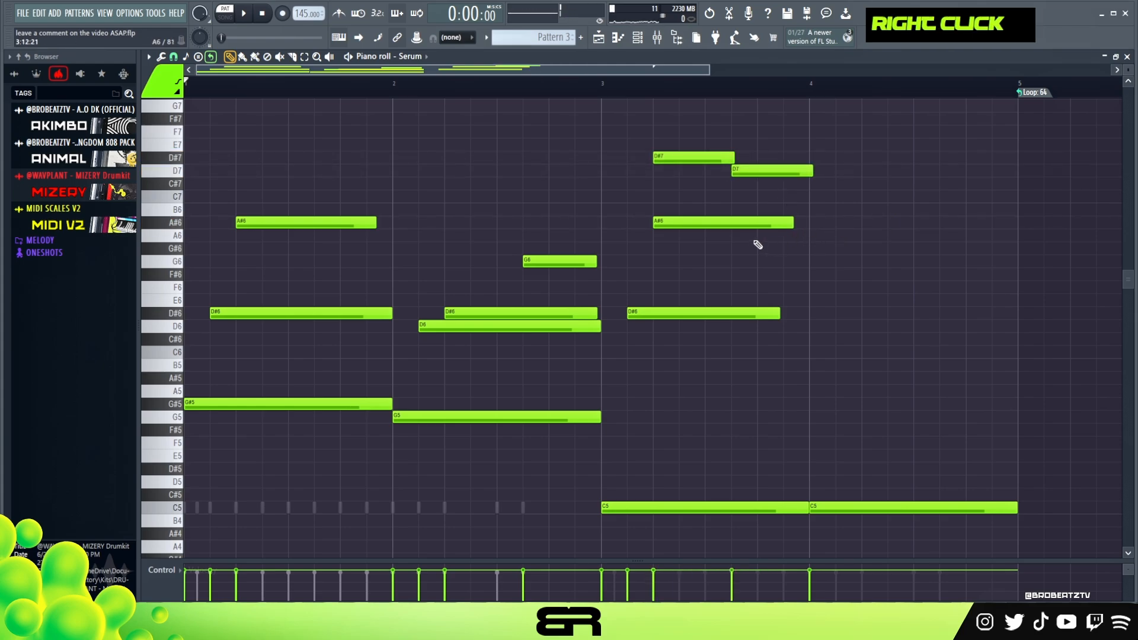
- Fill bar 4 with copies of the A#6, D#7 and D7, shorten the D7, add a G6 at beat 4, and listen
left_click_drag(691, 222, 822, 222)
key("space")
mouse_move(703, 147)
left_mouse_down("ctrl")
mouse_move(825, 169)
mouse_move(917, 159)
mouse_move(894, 160)
left_mouse_up("ctrl")
right_click(1020, 183)
left_click_drag(1019, 171, 986, 174, "alt")
left_click(967, 262, "alt")
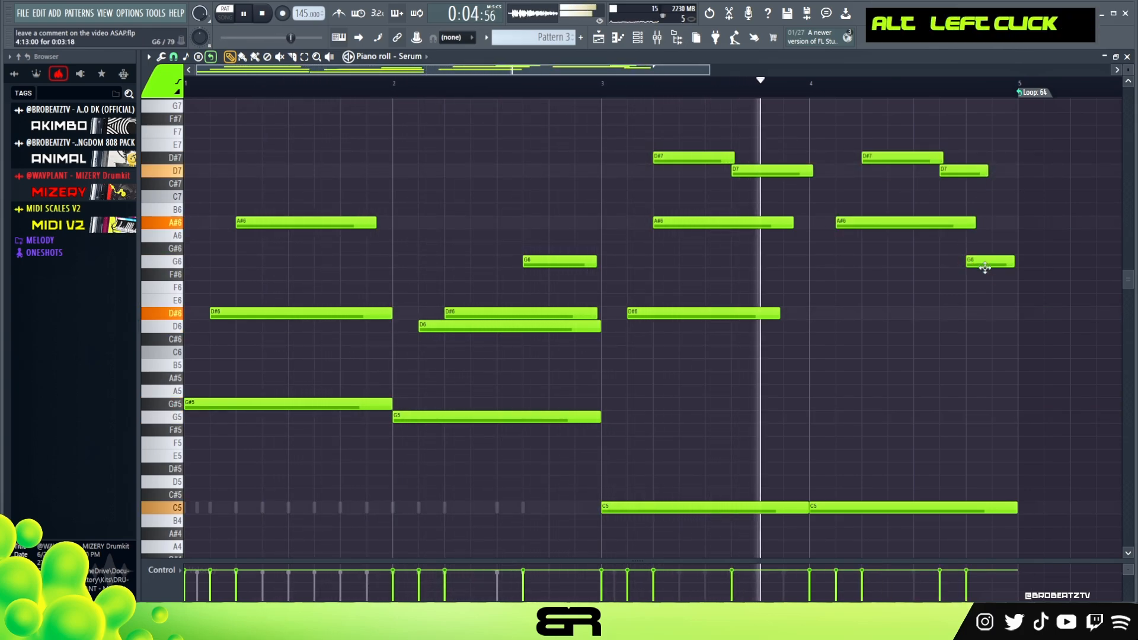
right_click(975, 325)
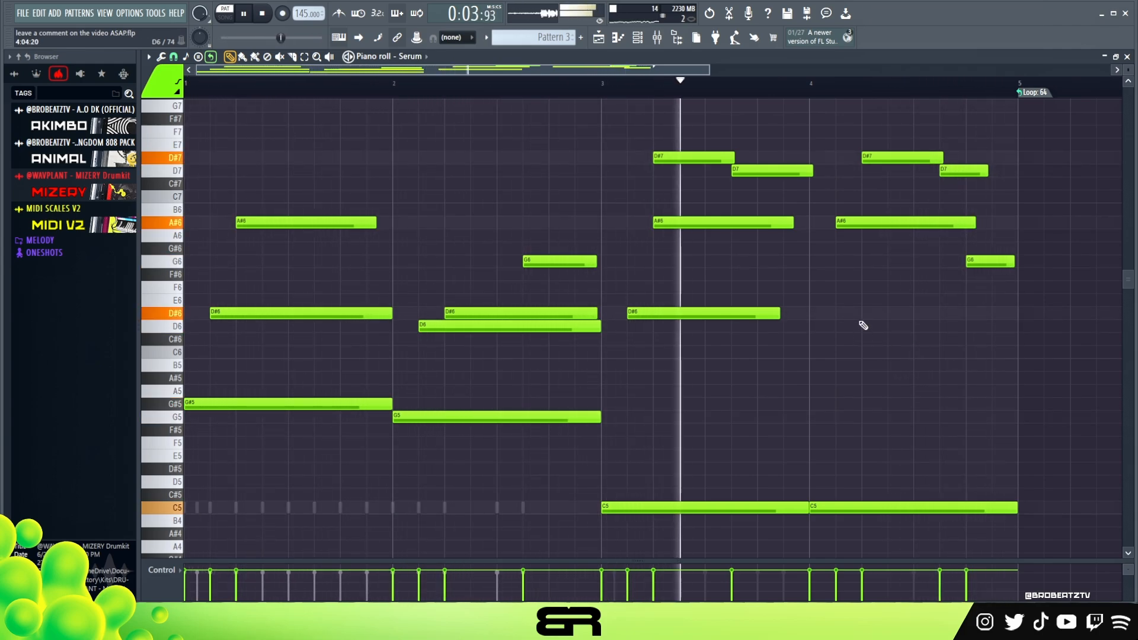
key("space")
- Enable the effect slots of the PRIMARY mixer track and play the melody through them
left_click(658, 38)
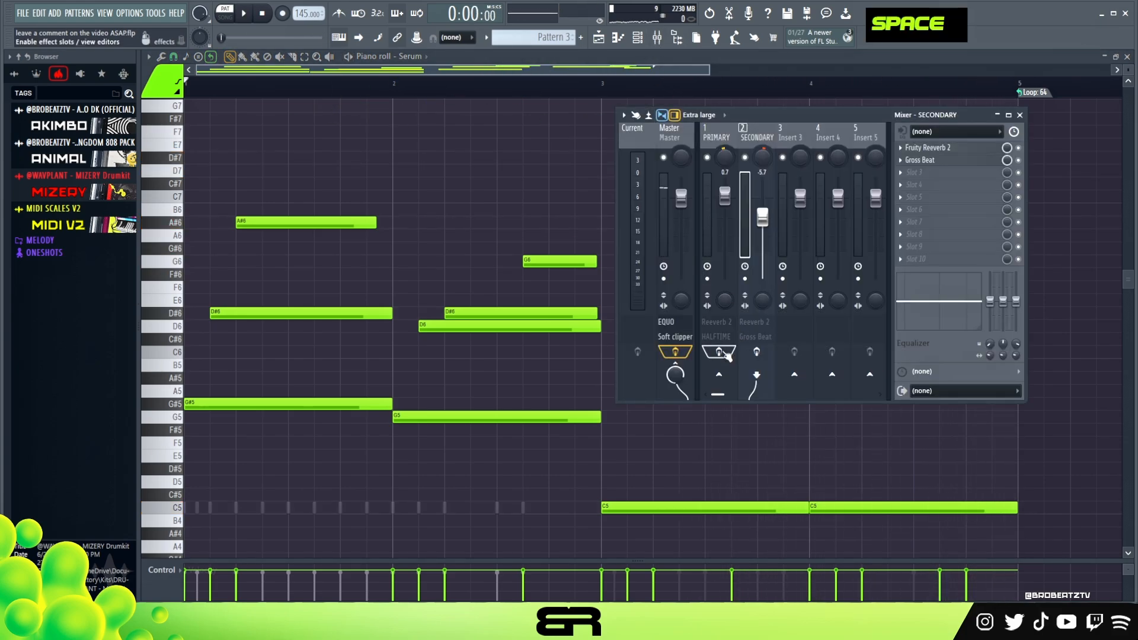
right_click(526, 193)
key("space")
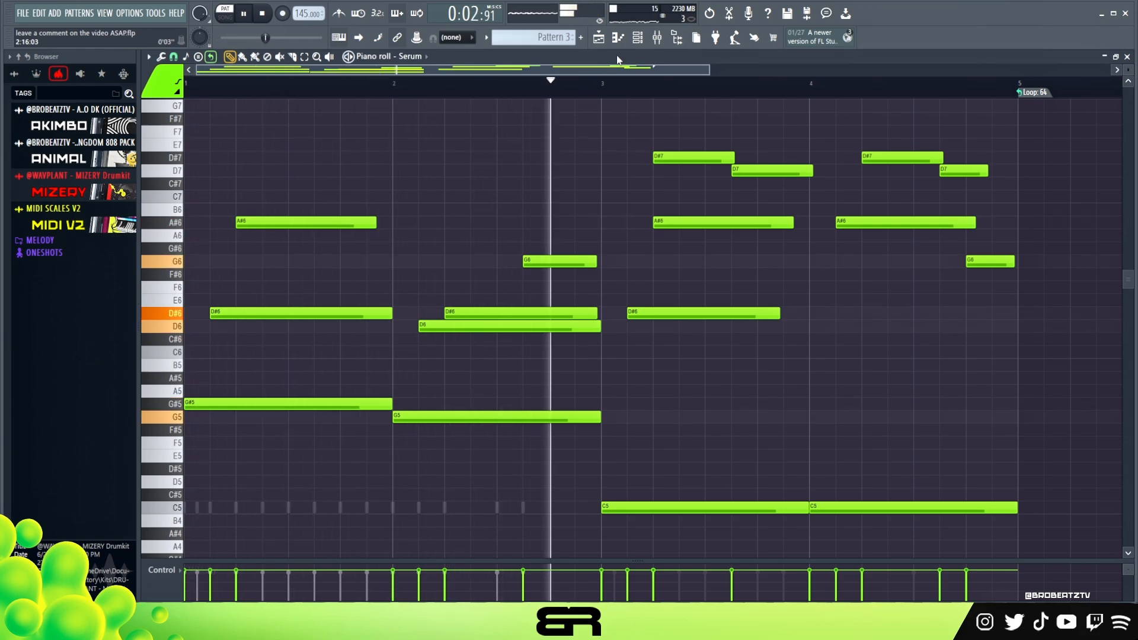
key("space")
- In Serum #2's piano roll, write counter notes A#6 at bar 1 beat 3, D#7 at bar 2, and D7 at bar 2 beat 3
left_click(637, 37)
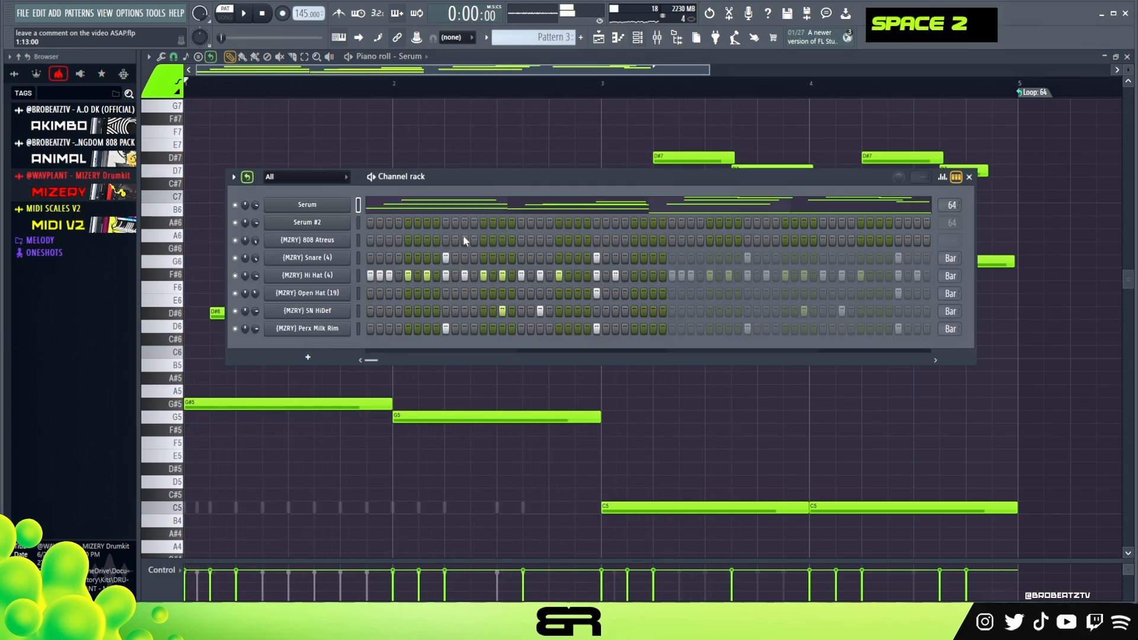
right_click(349, 222)
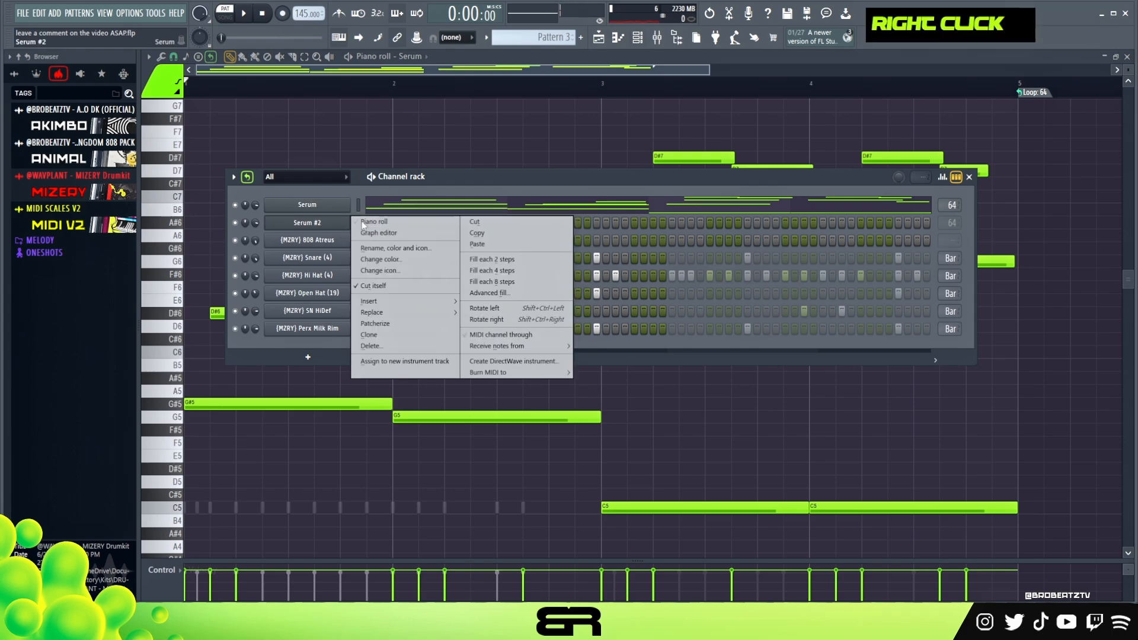
left_click(370, 223)
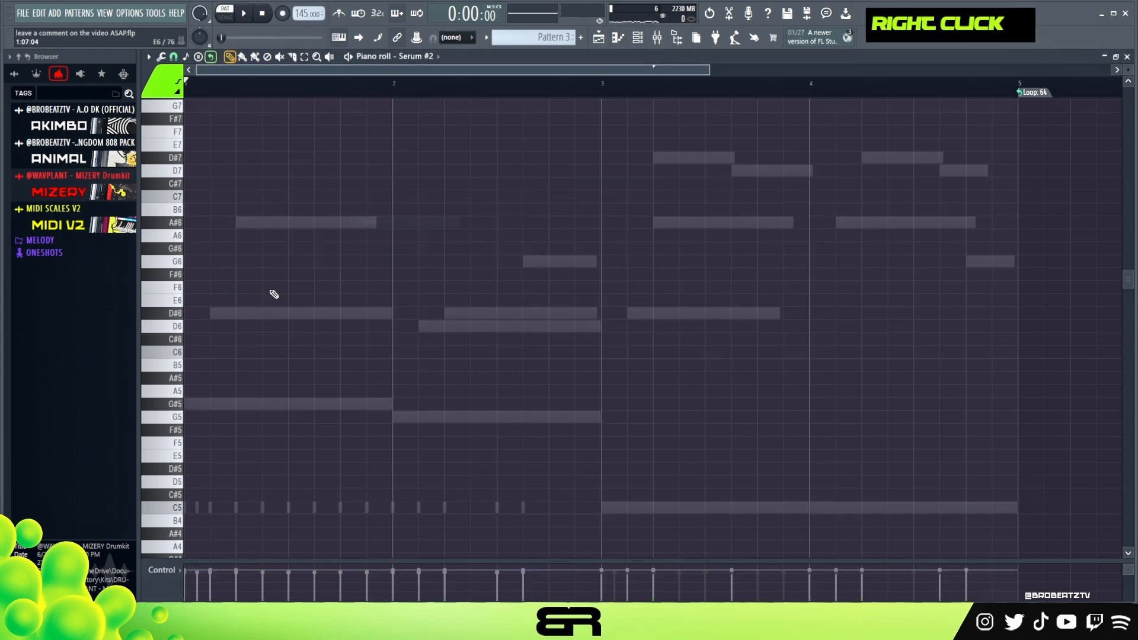
left_click(289, 223)
key("space")
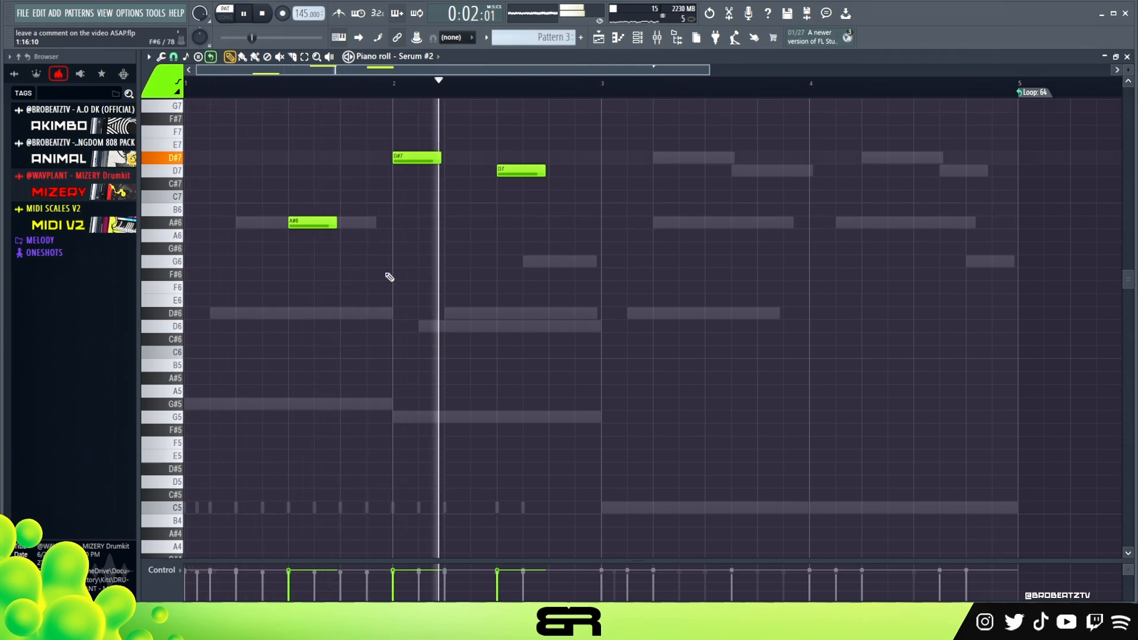
- Copy the D#7 and D7 counter notes to bar 3, lower them an octave, and set them to D6 and D#6
key("space")
key("ctrl+a")
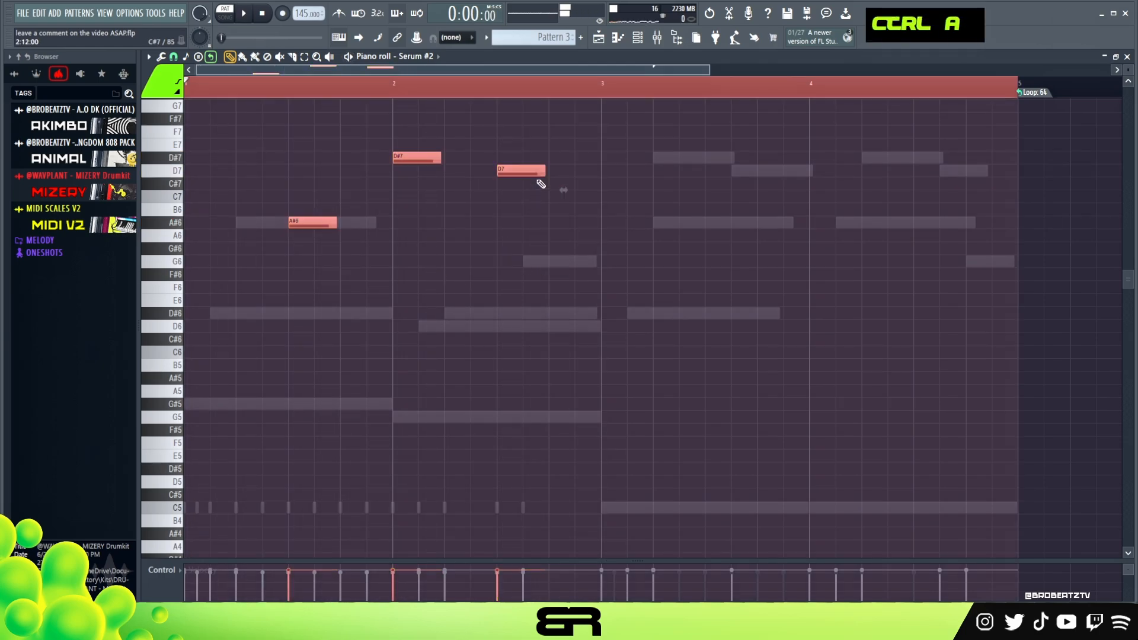
left_click_drag(420, 148, 564, 164)
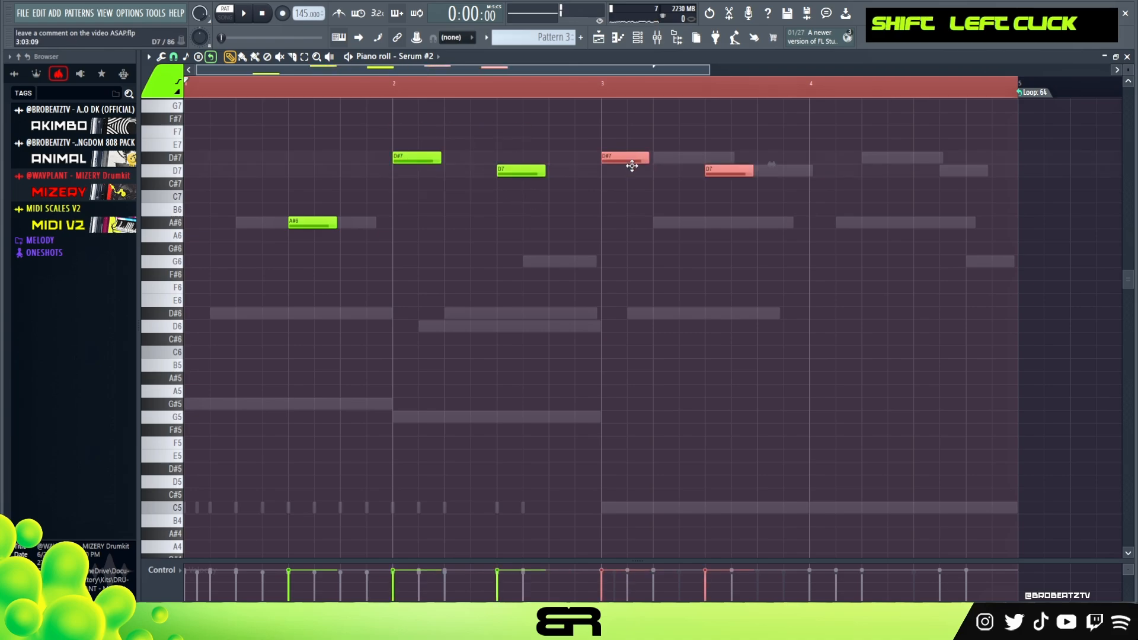
key("ctrl+Down")
key("space")
right_click(710, 276)
left_click_drag(627, 314, 628, 326)
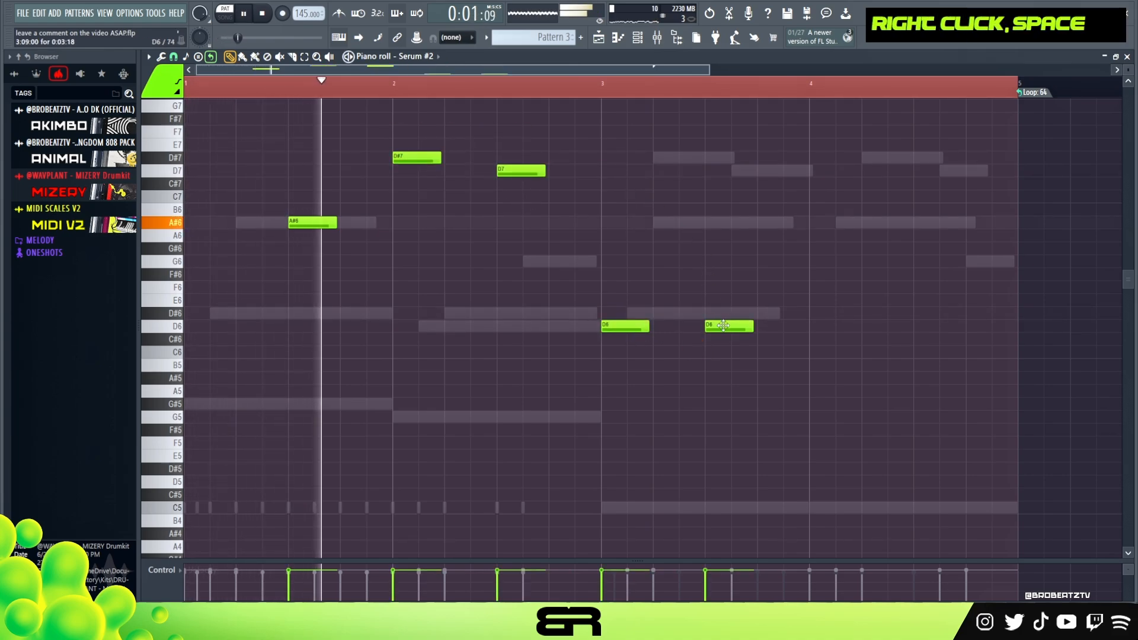
left_click_drag(728, 326, 729, 313)
- Finish the counter melody in bar 4 with a D6 on beat 1 and an A#5 on beat 3
left_click(812, 327)
left_click_drag(891, 352, 919, 352)
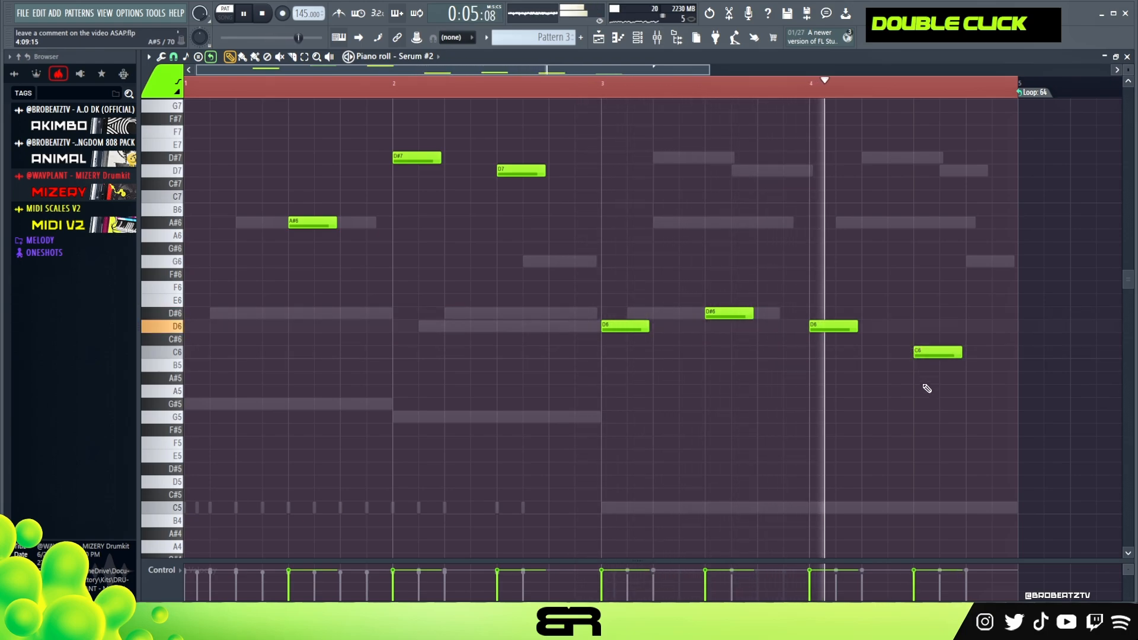
key("space")
left_click(940, 380)
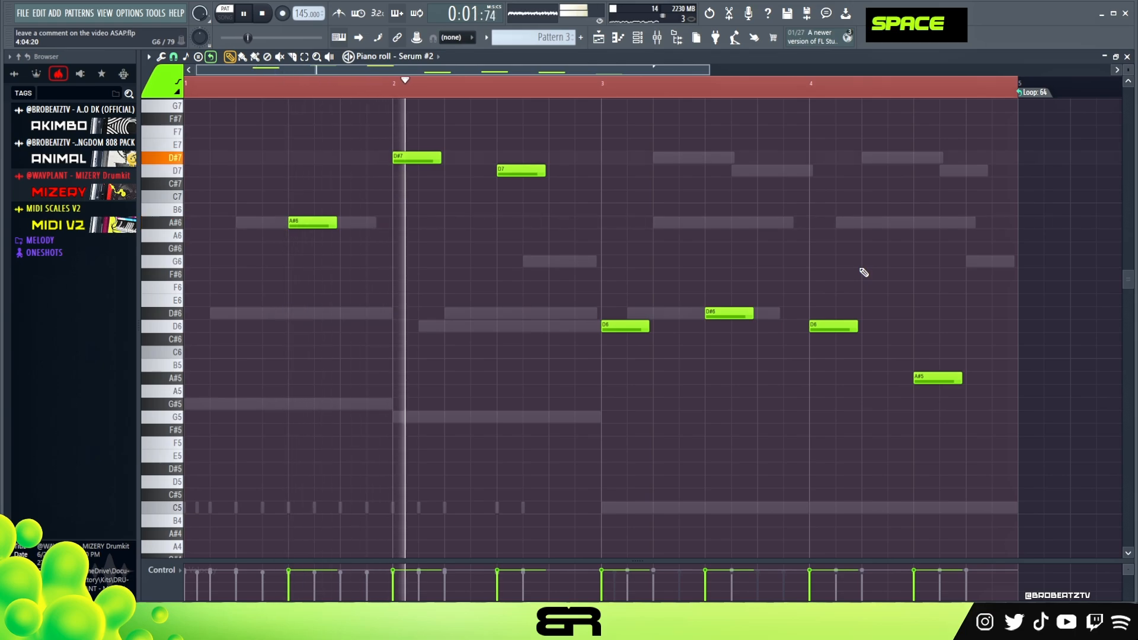
- Check the SECONDARY track in the mixer while the pattern plays
left_click(656, 37)
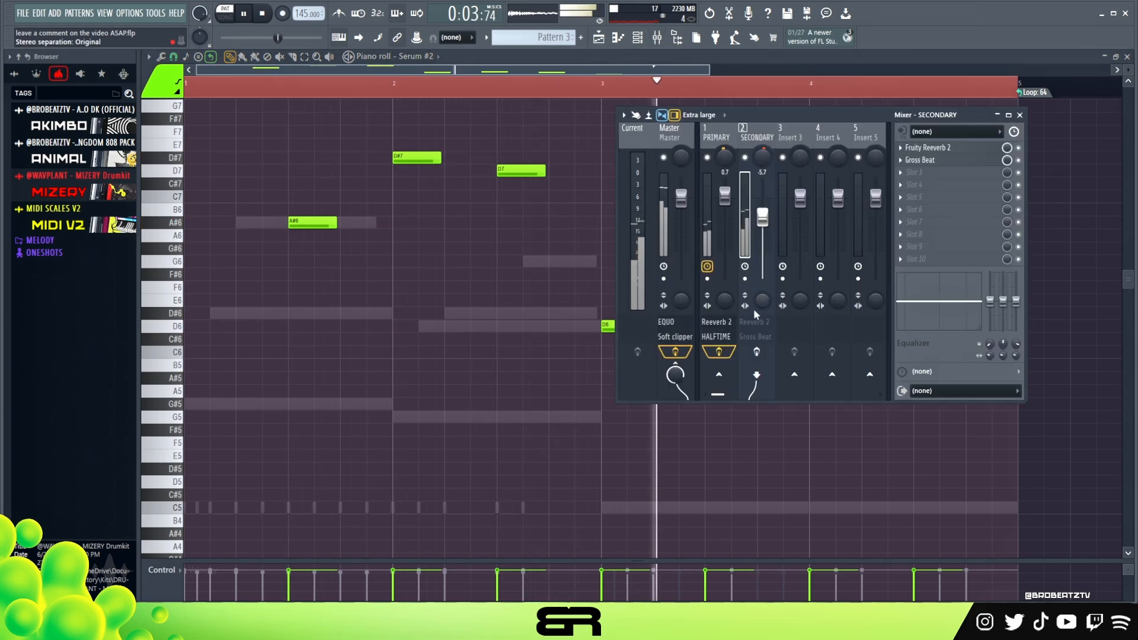
right_click(599, 260)
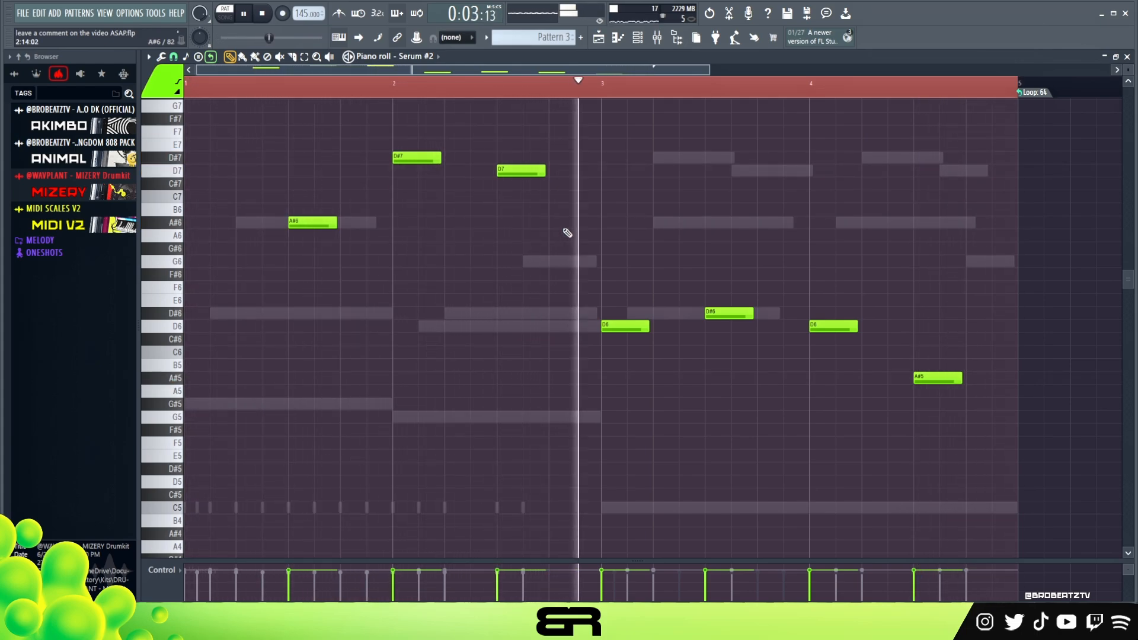
- Open the 808 Atreus piano roll and place a G#5 at bar 1 and a G5 at bar 2 beat 2
key("space")
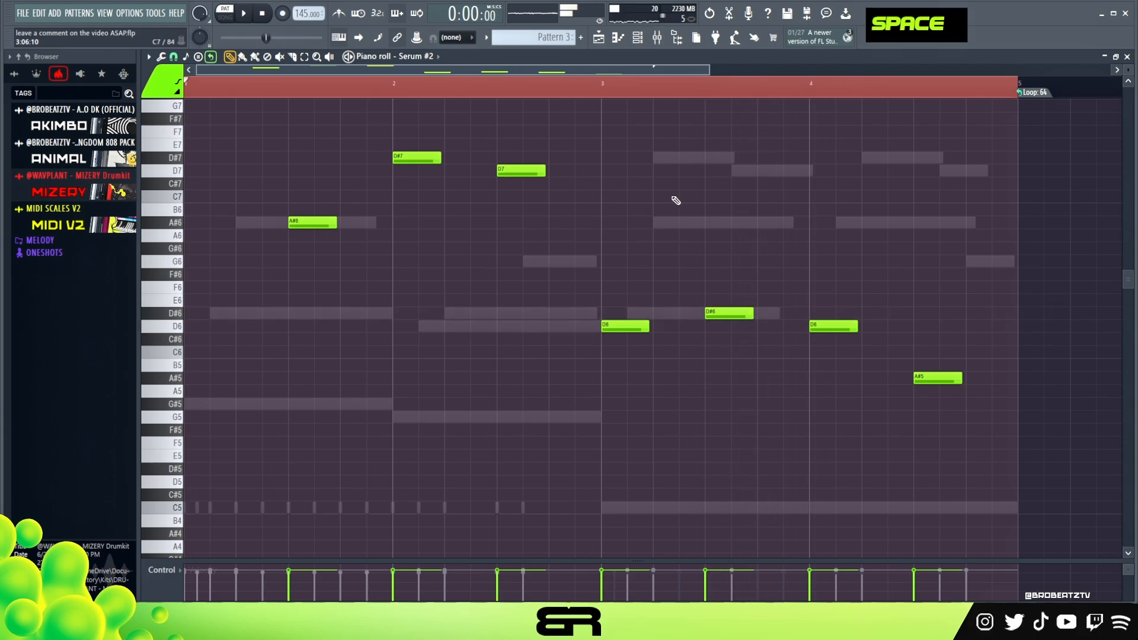
left_click(638, 37)
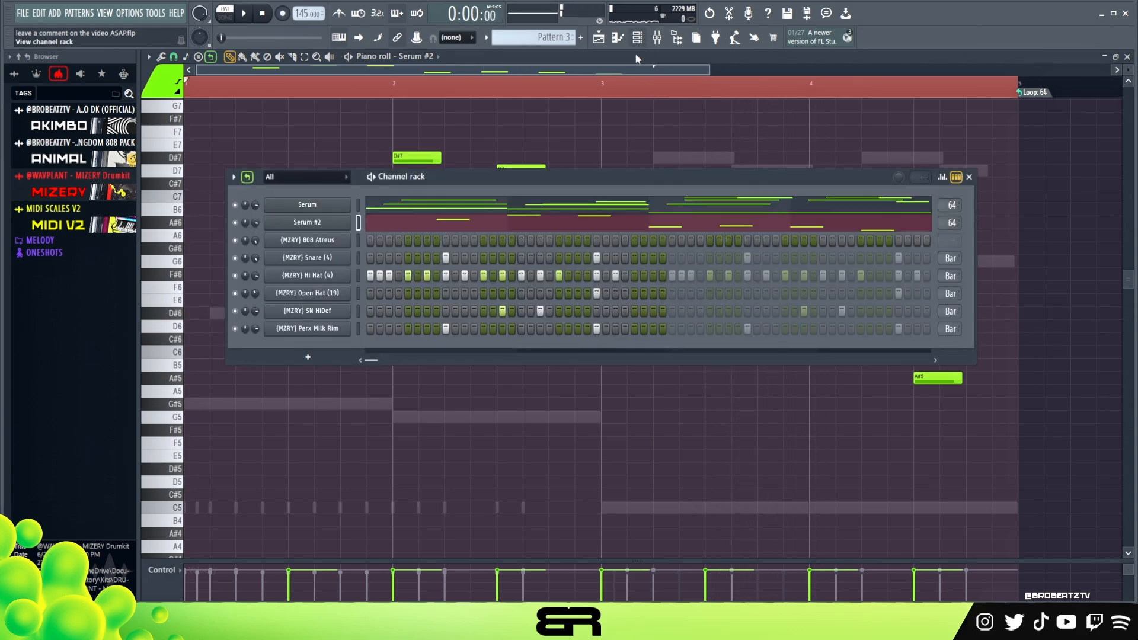
right_click(324, 244)
left_click(423, 244)
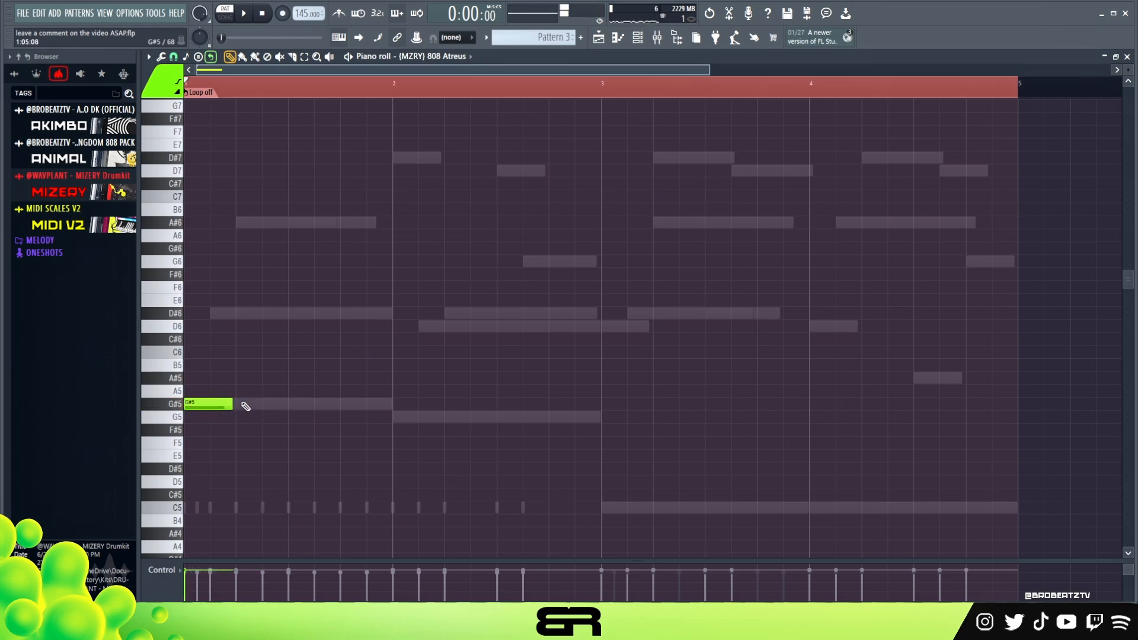
key("space")
left_click(454, 417)
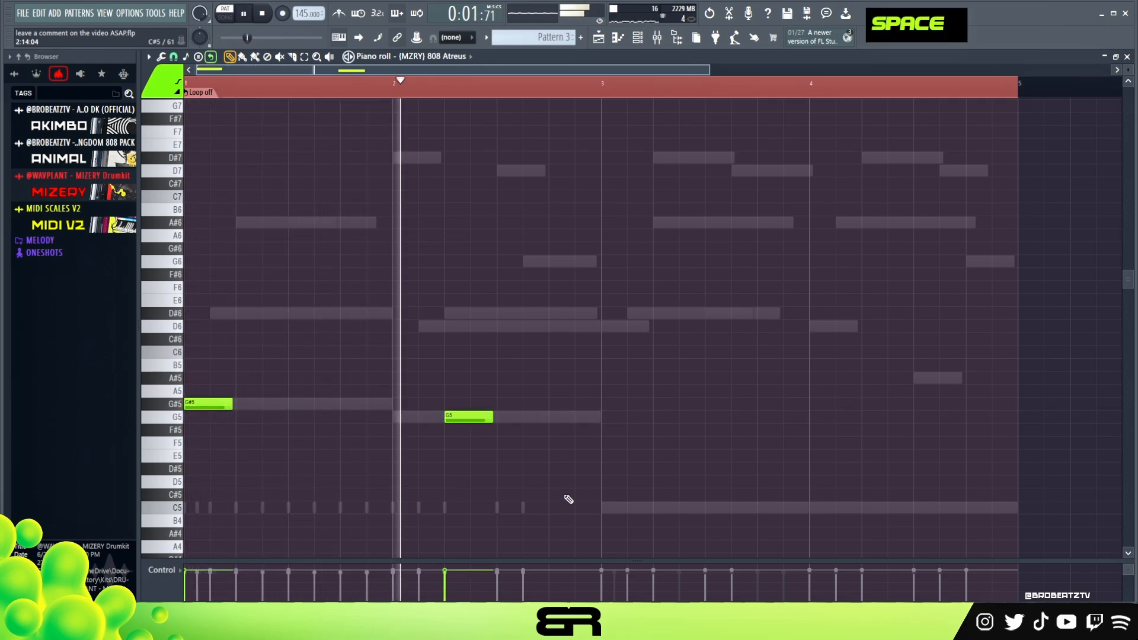
- Complete the 808 line with C5 notes at bar 3, bar 4 beat 2 and halfway through bar 4 beat 3, and audition it
left_click(611, 508)
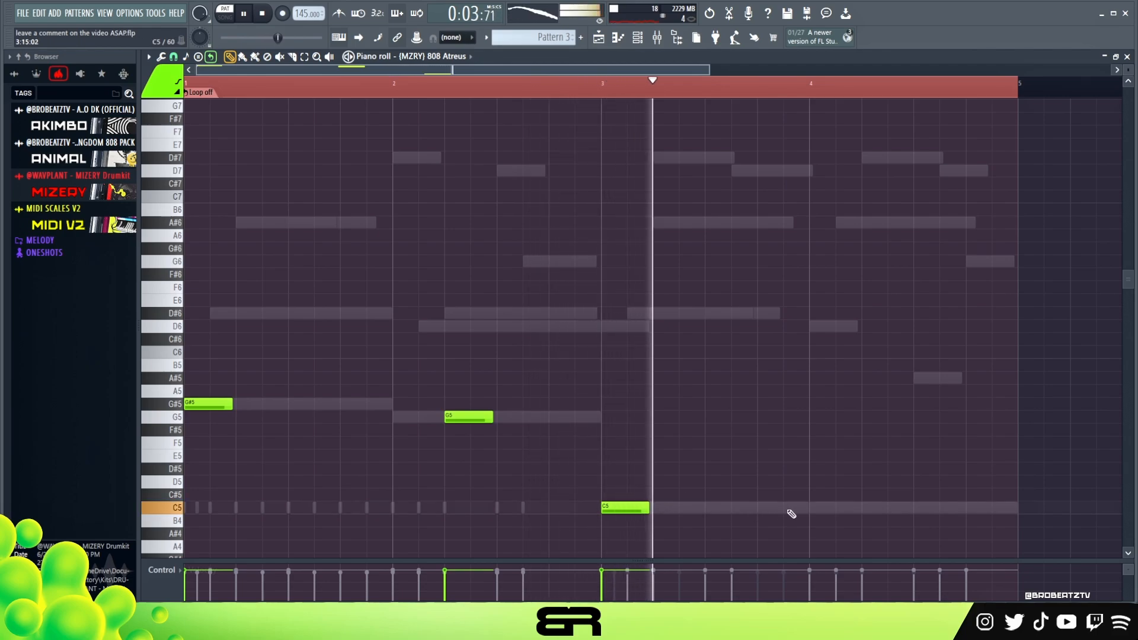
left_click(872, 508)
left_click(949, 508)
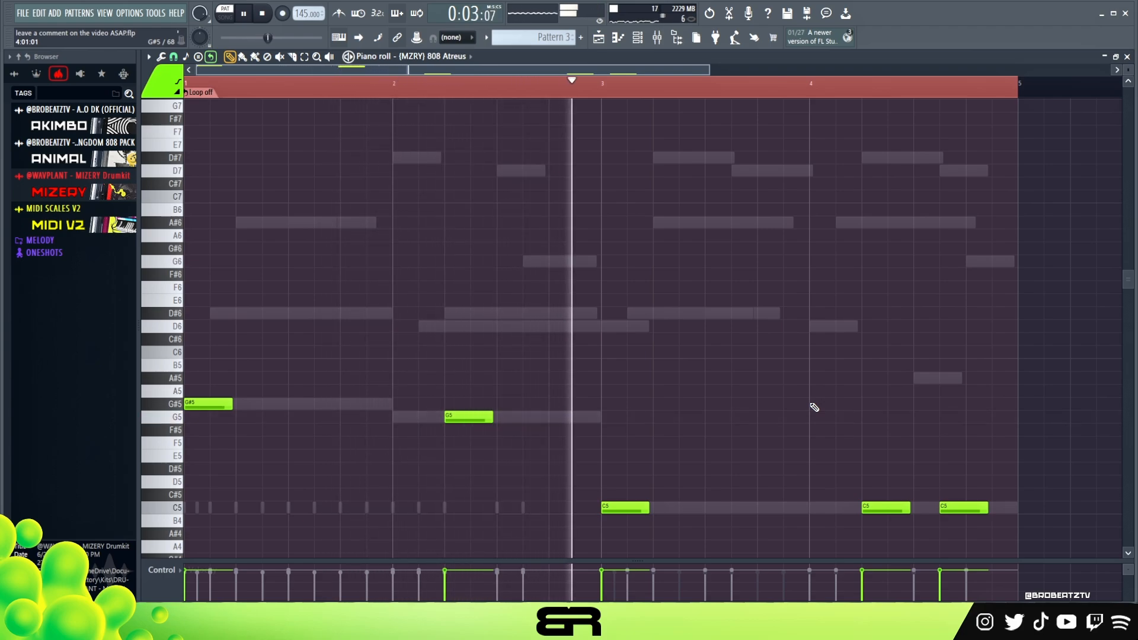
scroll(752, 368, "down", 2)
scroll(753, 371, "up", 2)
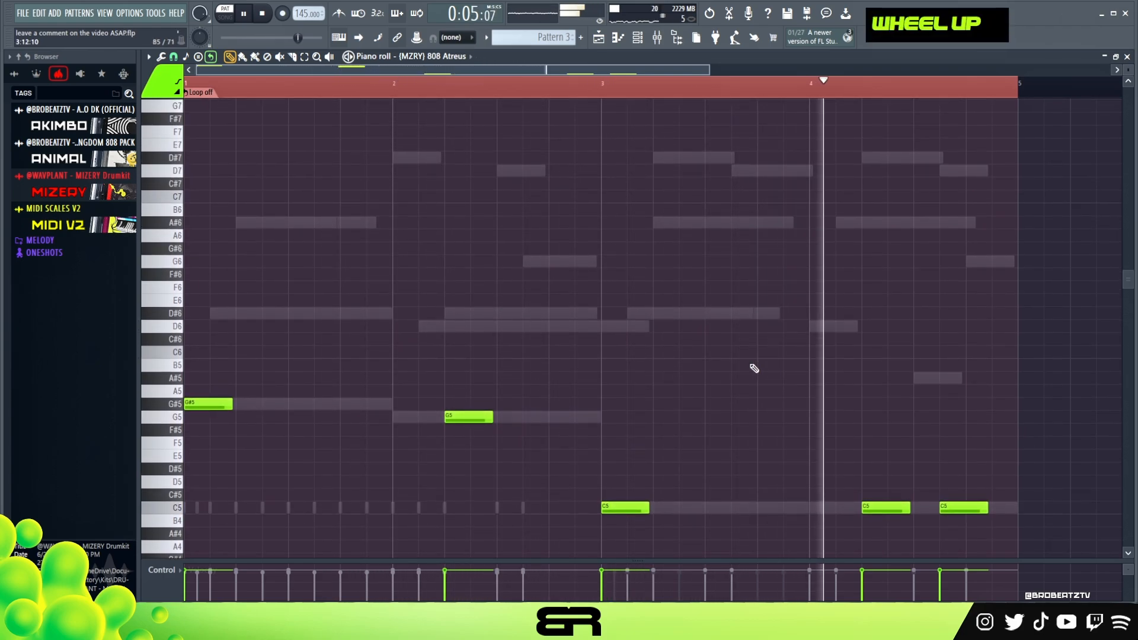
scroll(754, 369, "down", 1)
key("space")
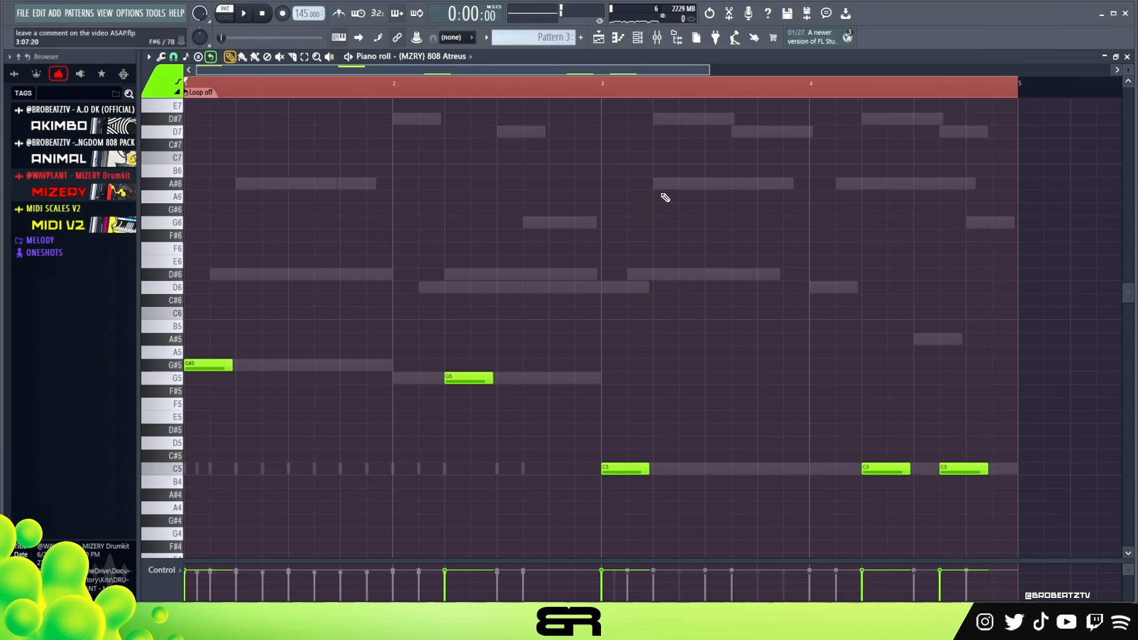
- Review the PRIMARY mixer track's Fruity Reeverb 2 and HALFTIME effect settings
left_click(657, 39)
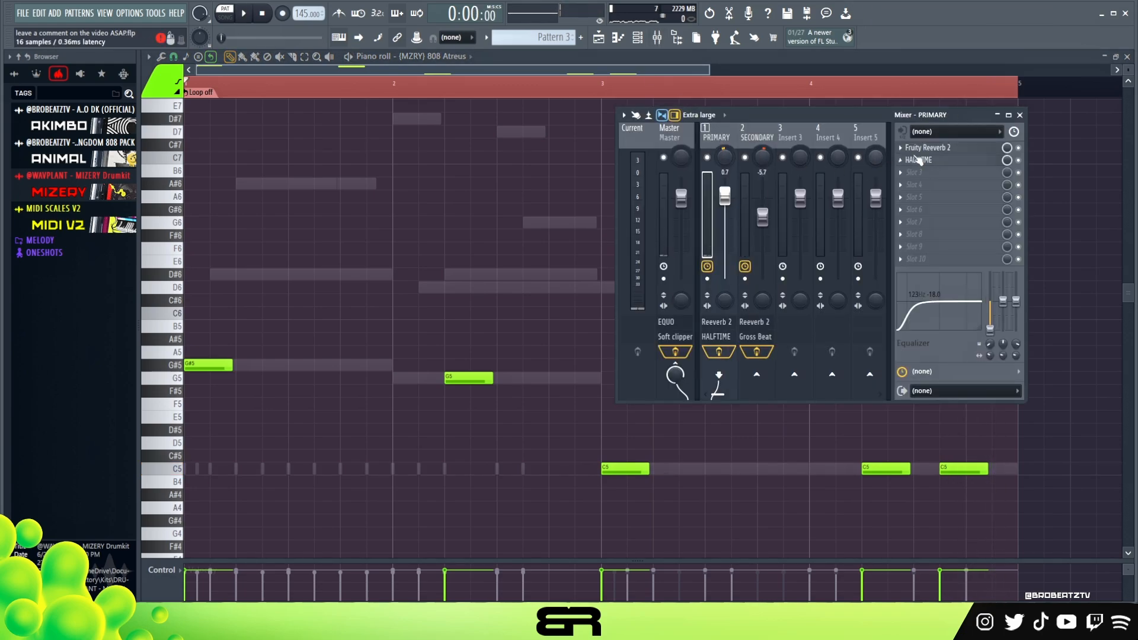
left_click(924, 150)
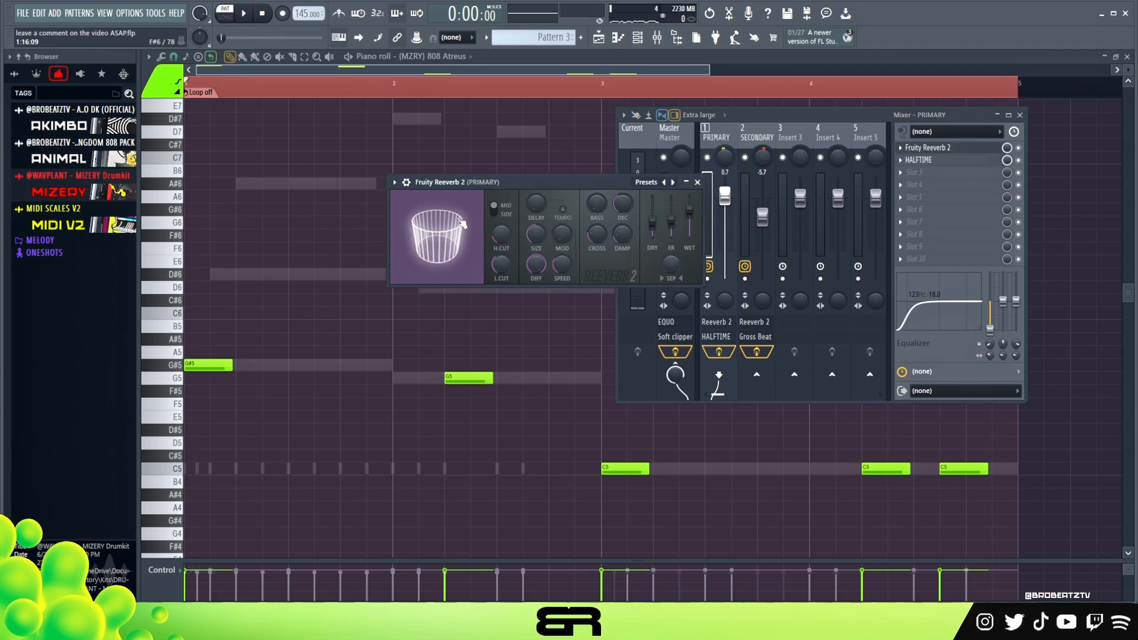
left_click_drag(525, 182, 479, 211)
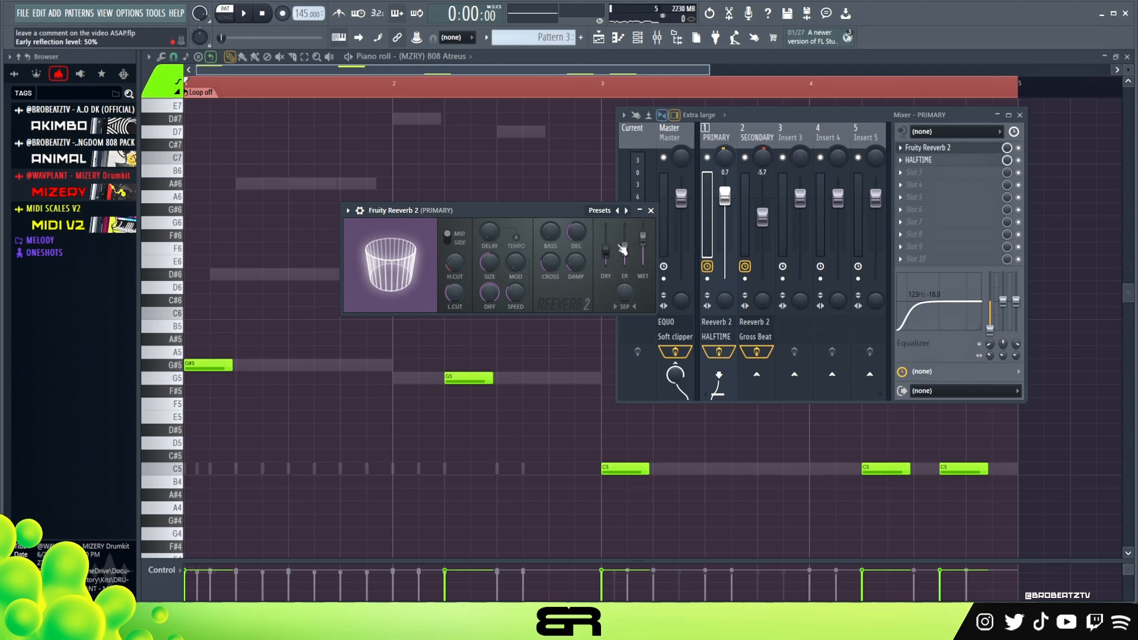
left_click(931, 160)
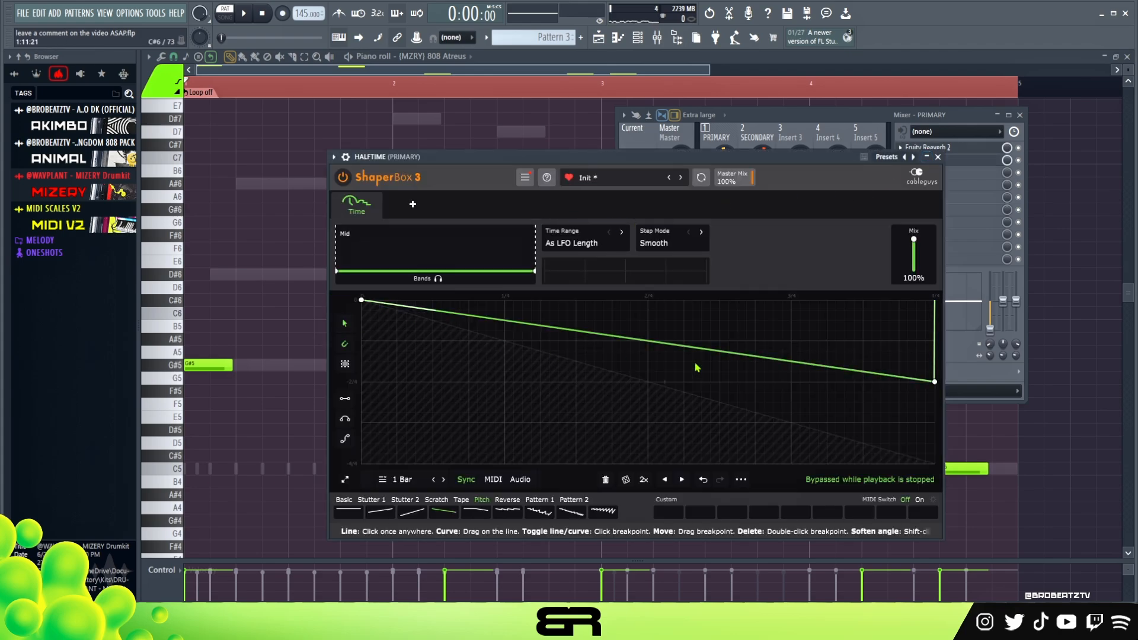
left_click(937, 156)
- Inspect the SECONDARY mixer track's Fruity Reeverb 2 and Gross Beat settings
left_click(743, 156)
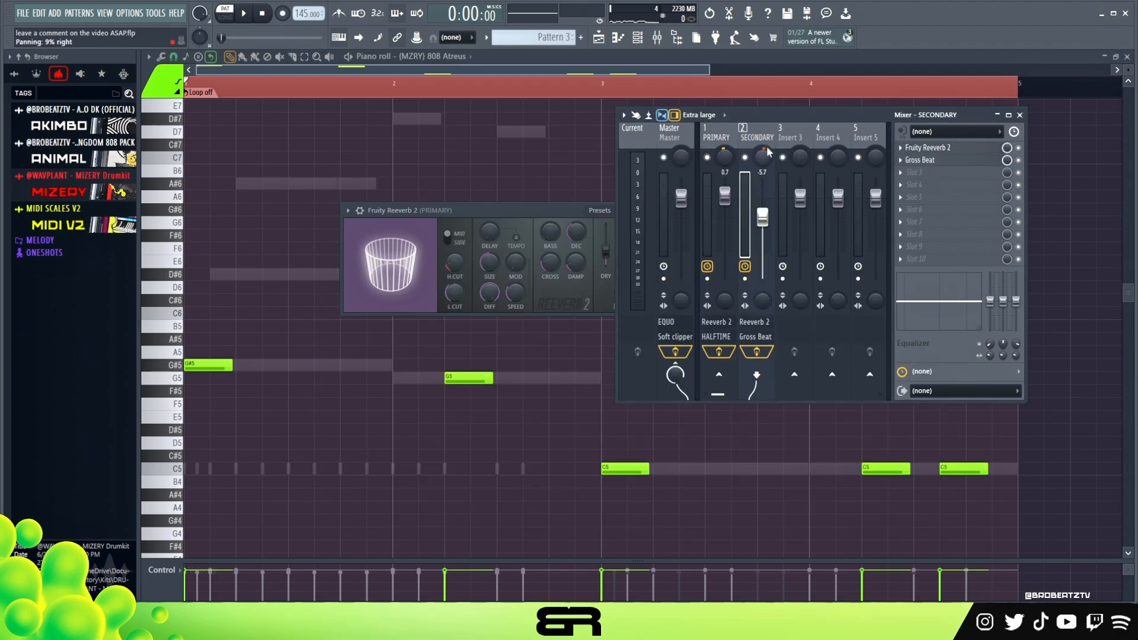
left_click(954, 148)
left_click_drag(574, 199, 486, 206)
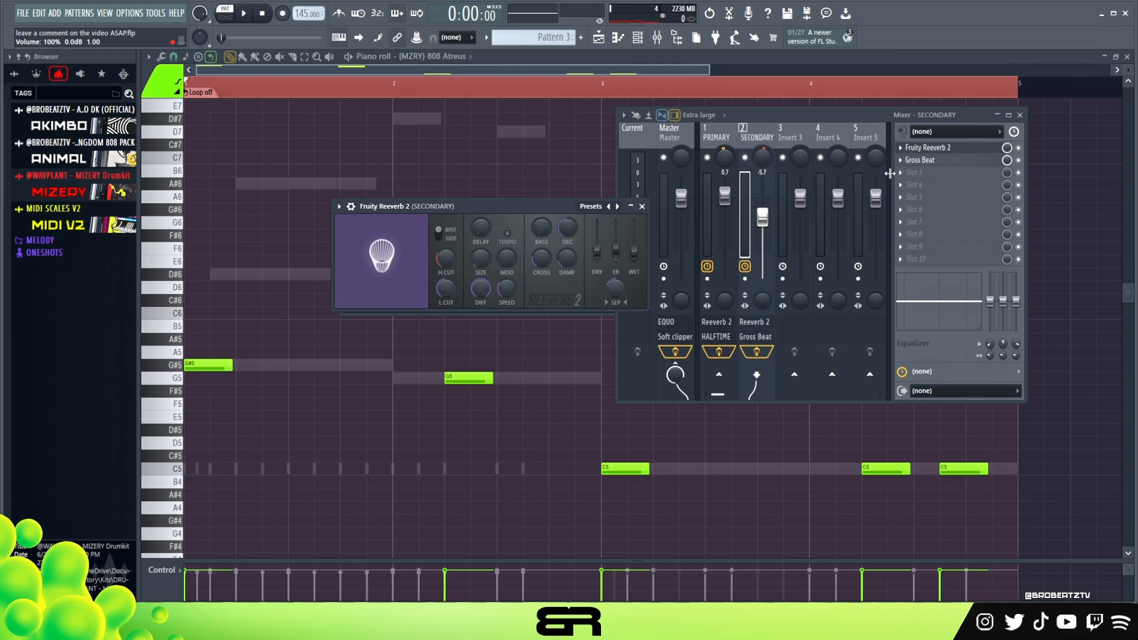
left_click(920, 160)
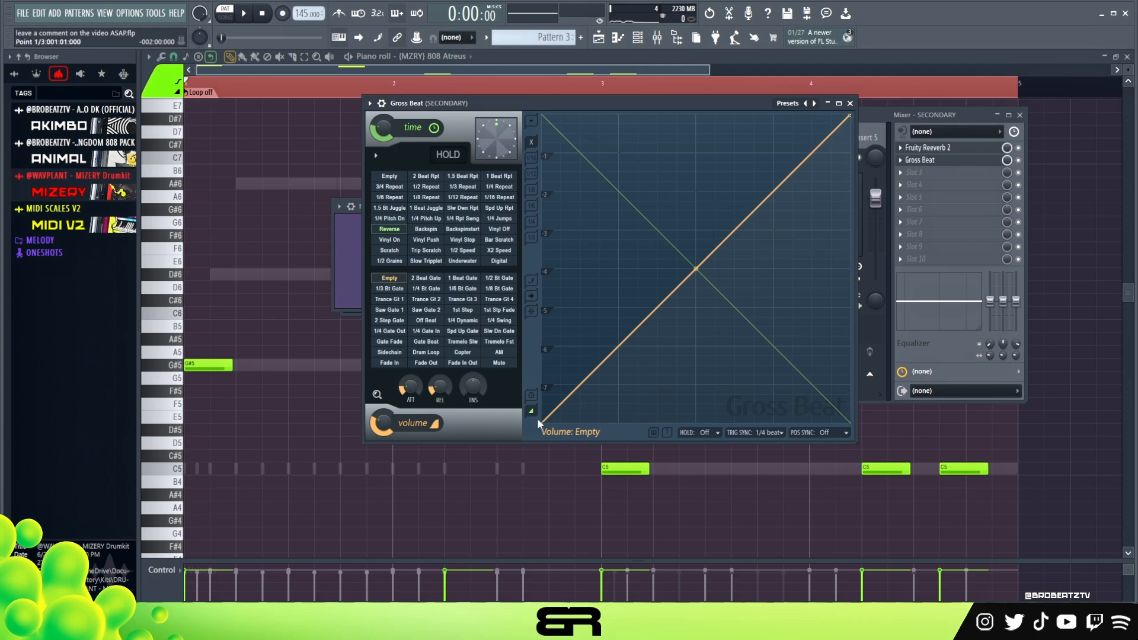
- Try flattening Gross Beat's Empty volume envelope at full level and return it to a rising diagonal
left_click_drag(542, 422, 555, 106)
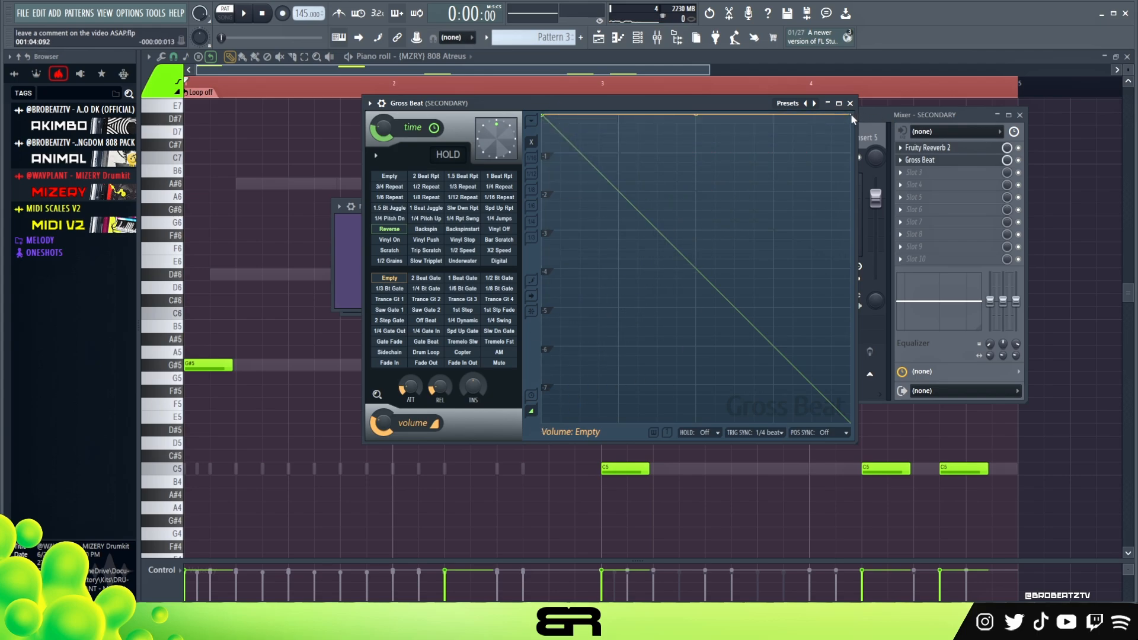
left_click_drag(851, 116, 869, 92)
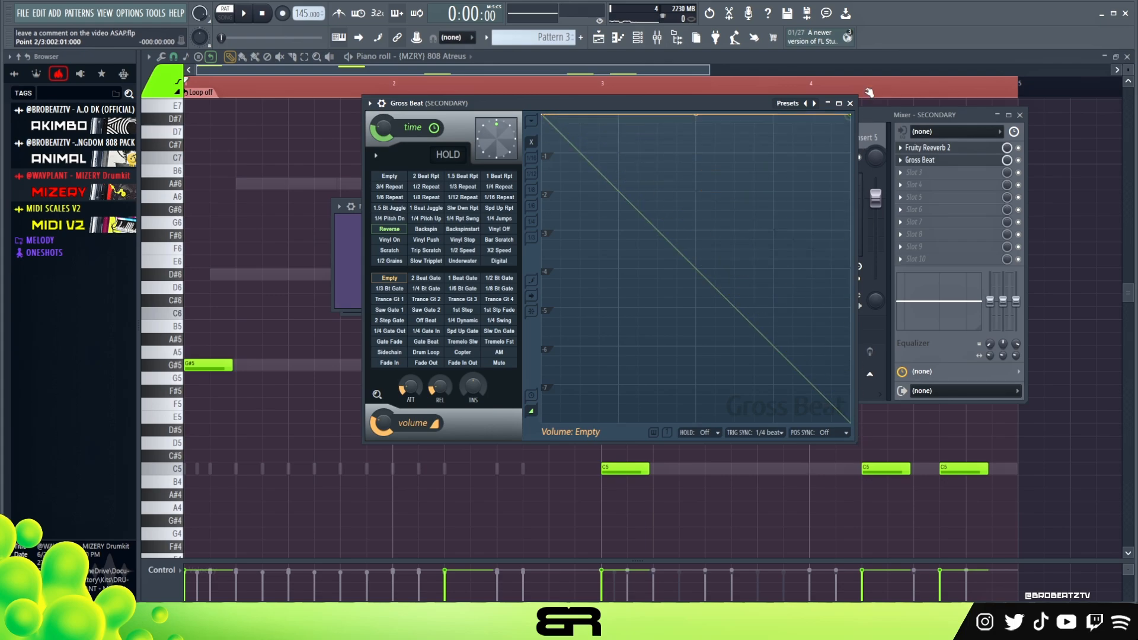
left_click_drag(546, 118, 543, 418)
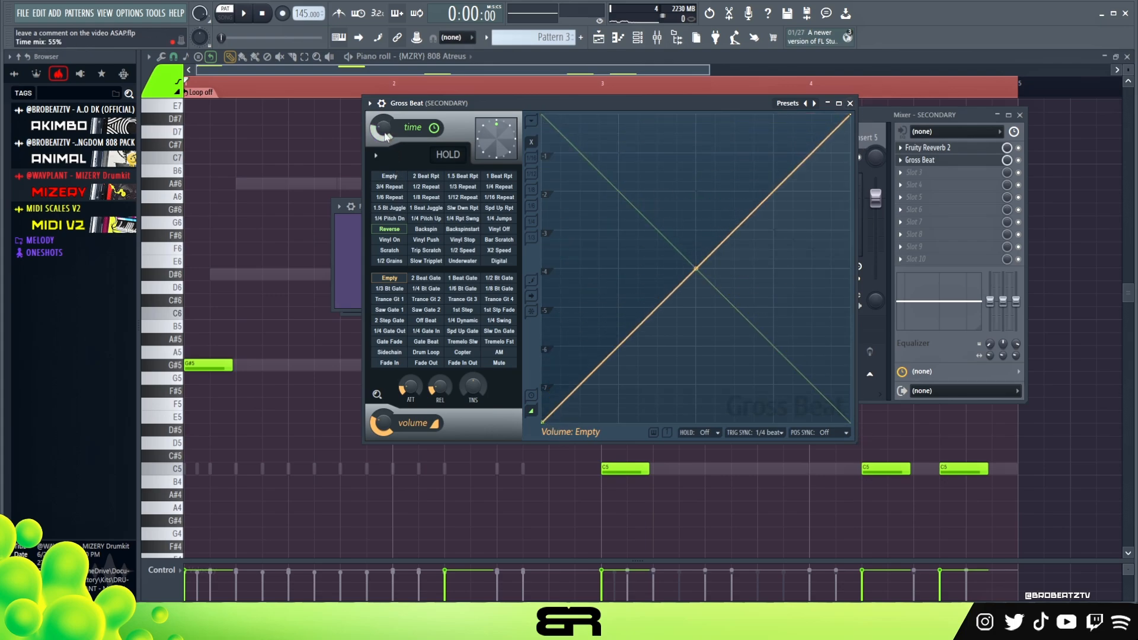
- Select the Reverse time preset in the SECONDARY track's Gross Beat and adjust the time mix
left_click(390, 230)
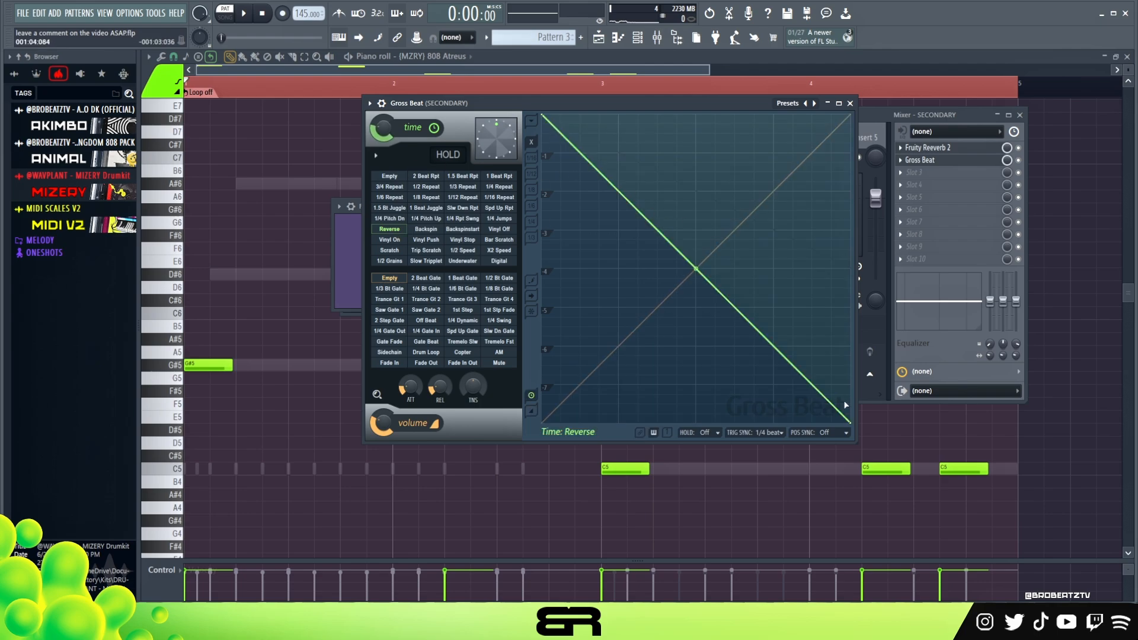
left_click_drag(382, 128, 382, 138)
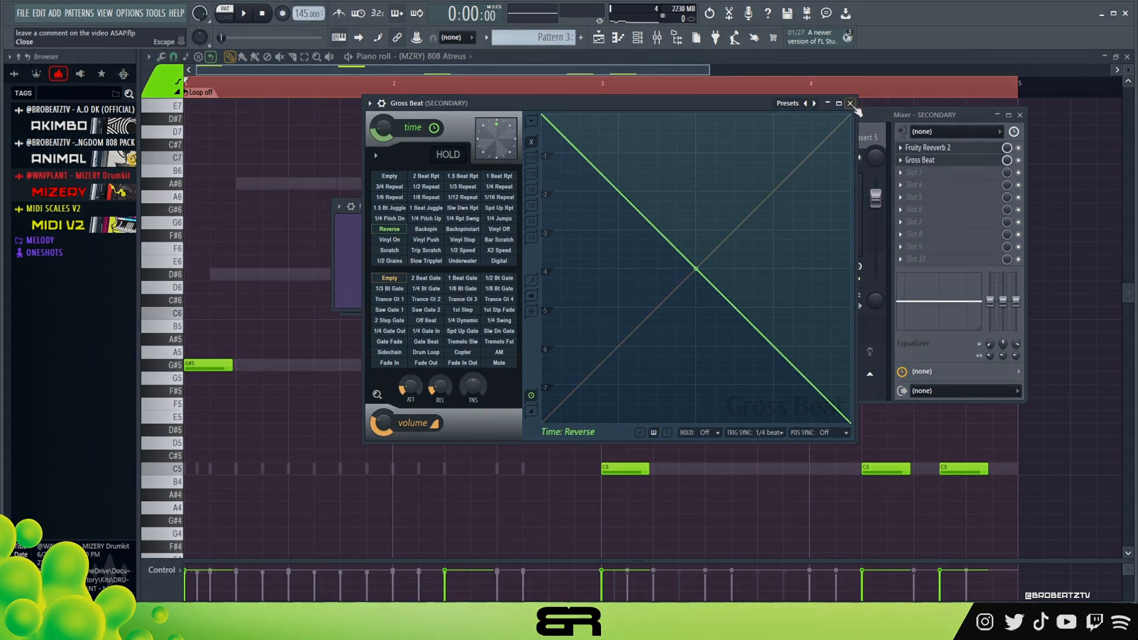